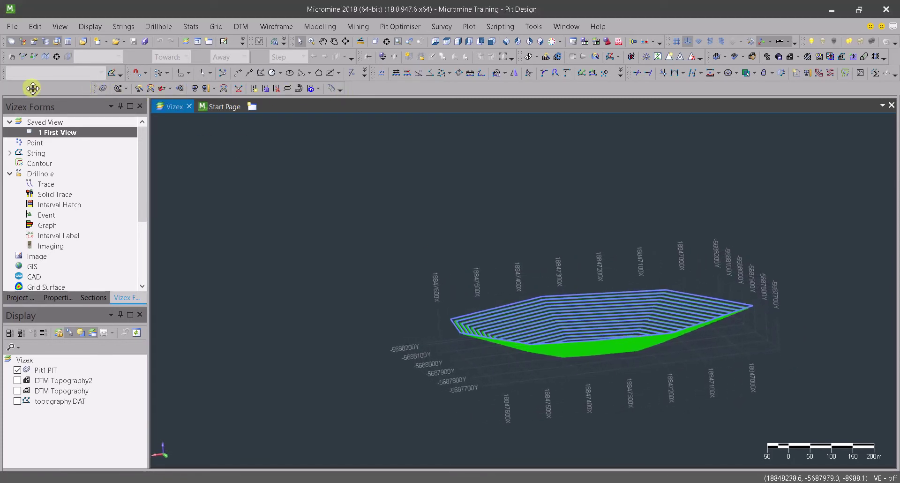
Hide the Pit1.PIT layer, display the DTM Topography2 surface, and zoom out in Vizex.
{"action": "left_click_drag", "start_coordinate": [33, 88], "coordinate": [19, 88]}
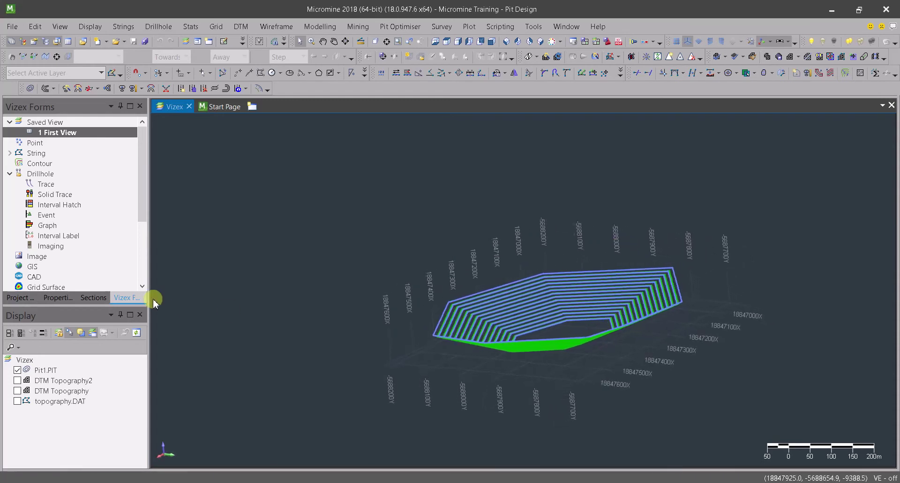
{"action": "left_click", "coordinate": [17, 370]}
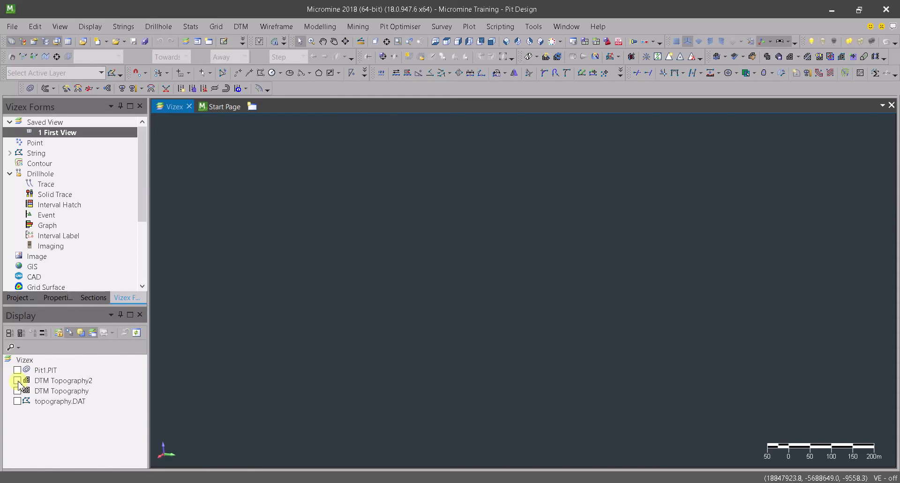
{"action": "left_click", "coordinate": [17, 379]}
{"action": "scroll", "coordinate": [159, 280], "scroll_direction": "down", "scroll_amount": 10}
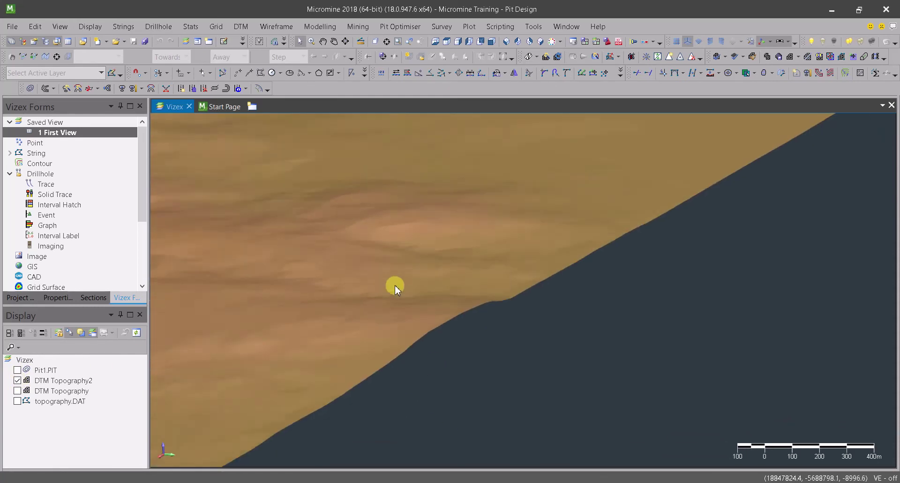
Orbit to a top-down plan view framing the whole Topography2 surface.
{"action": "middle_click_drag", "start_coordinate": [341, 296], "coordinate": [340, 256]}
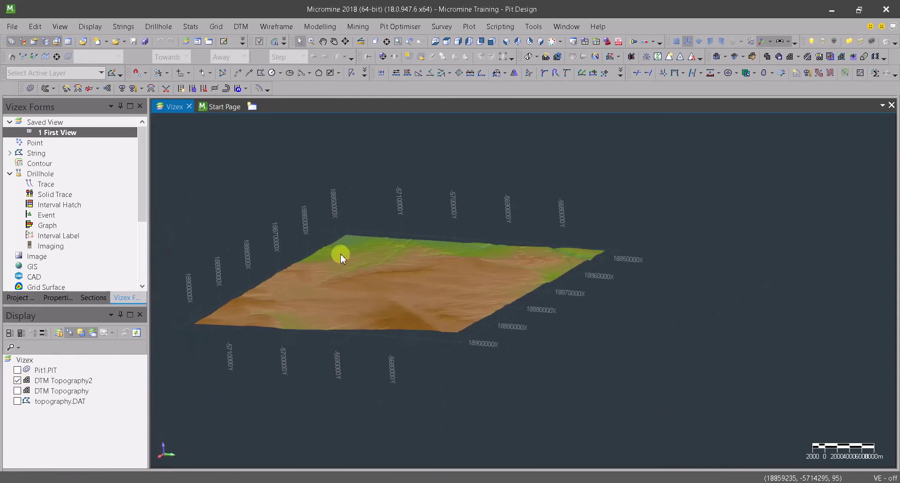
{"action": "middle_click_drag", "start_coordinate": [420, 310], "coordinate": [446, 337]}
{"action": "scroll", "coordinate": [446, 338], "scroll_direction": "up", "scroll_amount": 2}
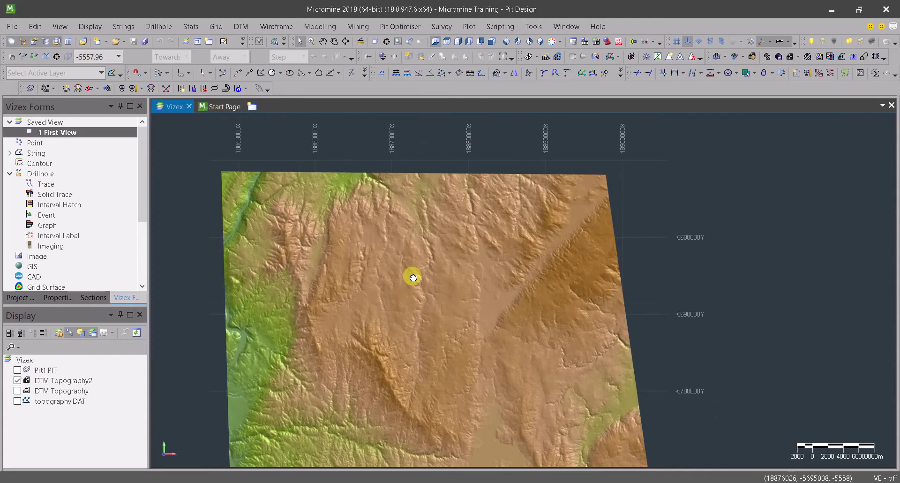
{"action": "scroll", "coordinate": [411, 273], "scroll_direction": "up", "scroll_amount": 1}
{"action": "middle_click_drag", "start_coordinate": [430, 292], "coordinate": [446, 255]}
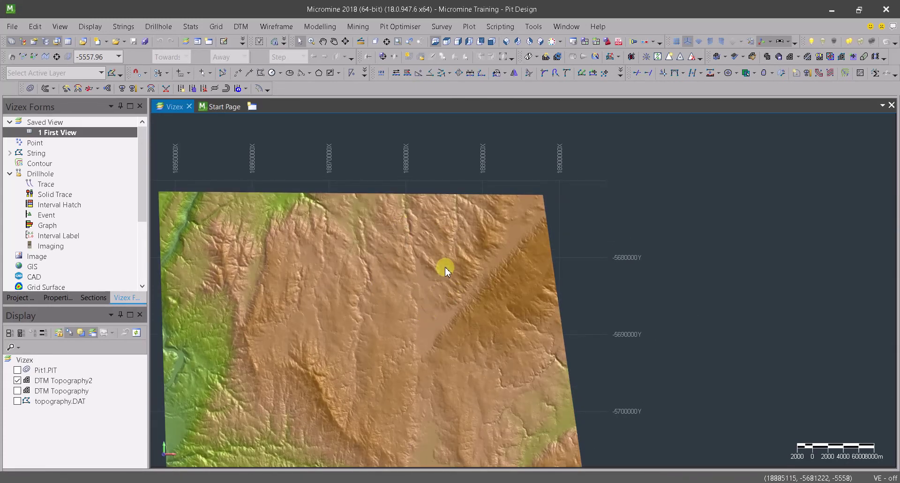
{"action": "scroll", "coordinate": [422, 254], "scroll_direction": "up", "scroll_amount": 2}
{"action": "scroll", "coordinate": [392, 328], "scroll_direction": "down", "scroll_amount": 3}
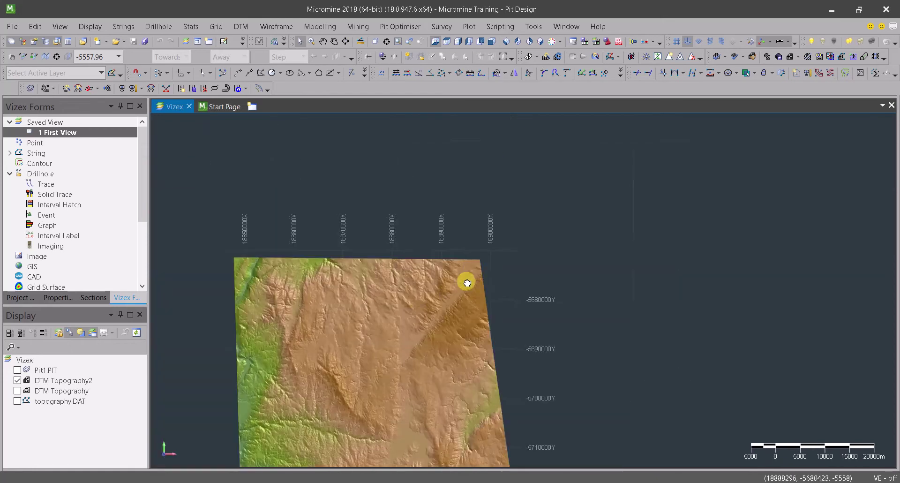
{"action": "middle_click_drag", "start_coordinate": [428, 321], "coordinate": [446, 251]}
Measure the north–south distance across the terrain, then clear it and zoom in.
{"action": "left_click", "coordinate": [360, 42]}
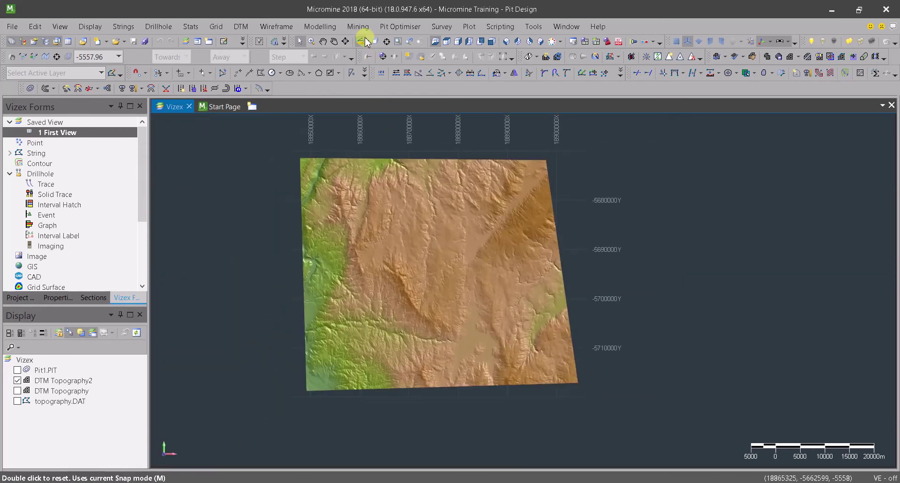
{"action": "left_click", "coordinate": [408, 166]}
{"action": "left_click", "coordinate": [419, 353]}
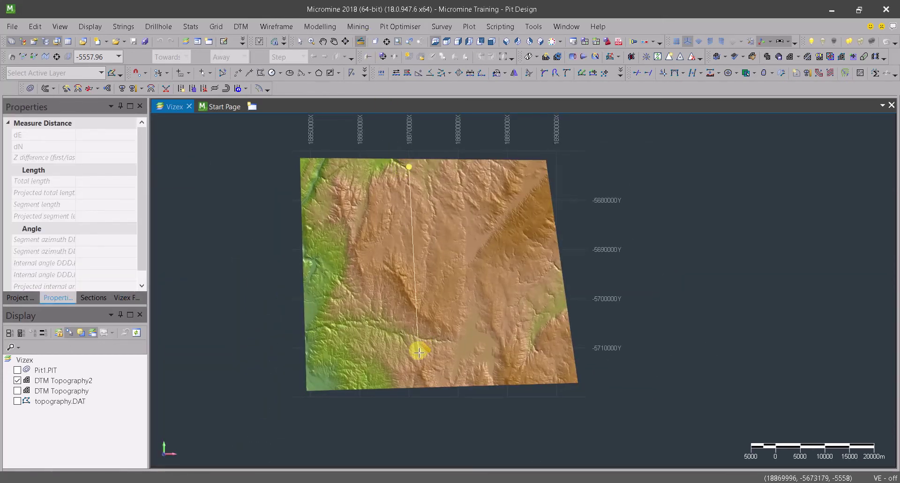
{"action": "left_click", "coordinate": [415, 381]}
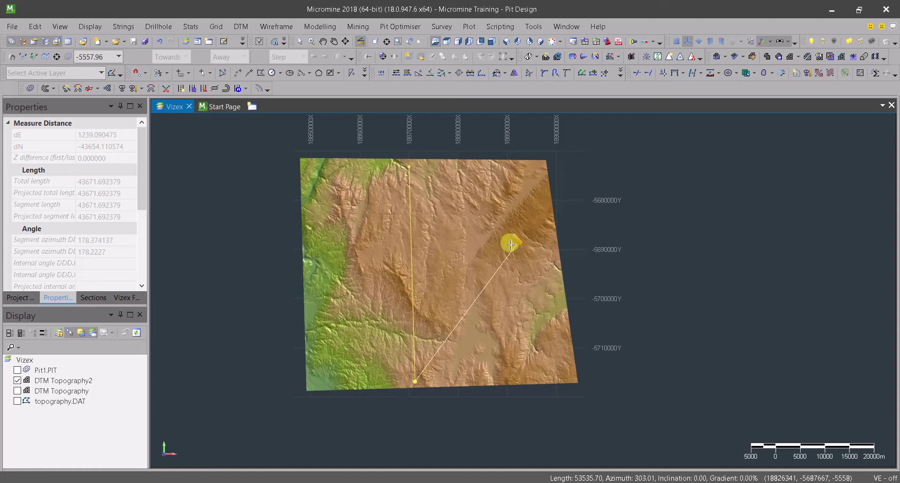
{"action": "key", "text": "Escape"}
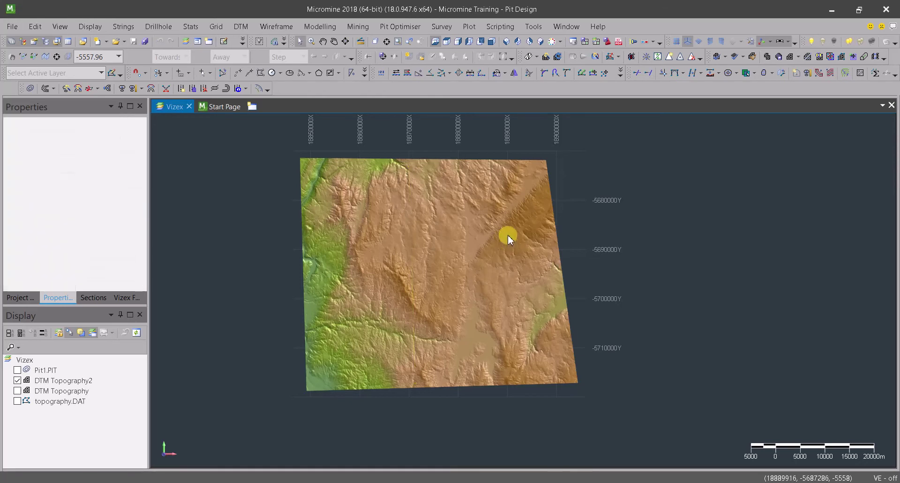
{"action": "scroll", "coordinate": [507, 235], "scroll_direction": "up", "scroll_amount": 5}
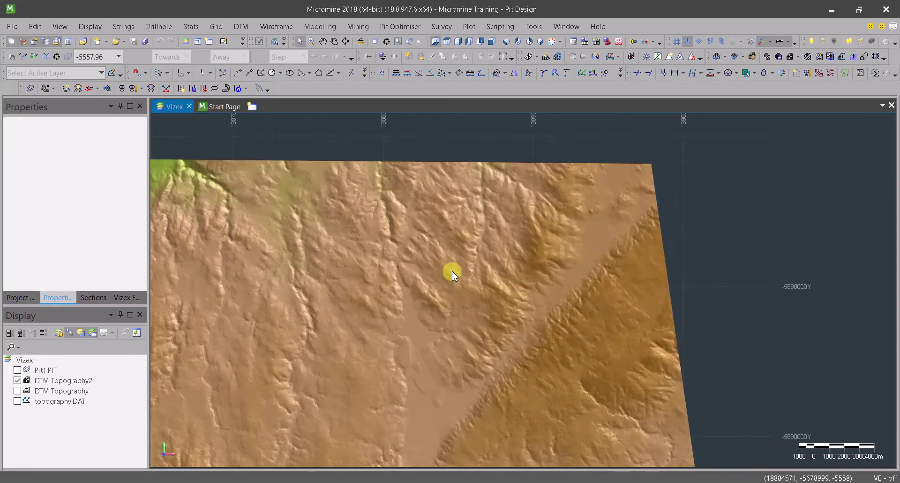
{"action": "scroll", "coordinate": [451, 270], "scroll_direction": "up", "scroll_amount": 2}
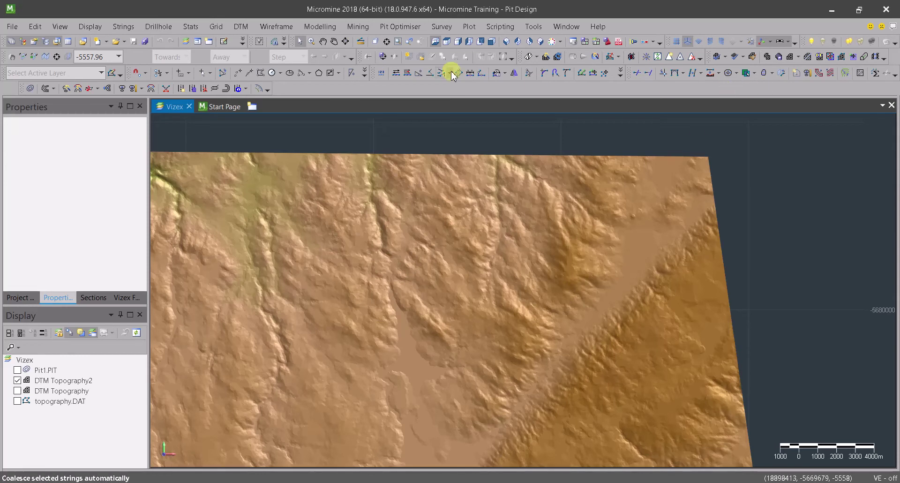
Create a new strings layer and save it as clipper.STR, overwriting the existing file.
{"action": "left_click", "coordinate": [101, 73]}
{"action": "left_click", "coordinate": [59, 163]}
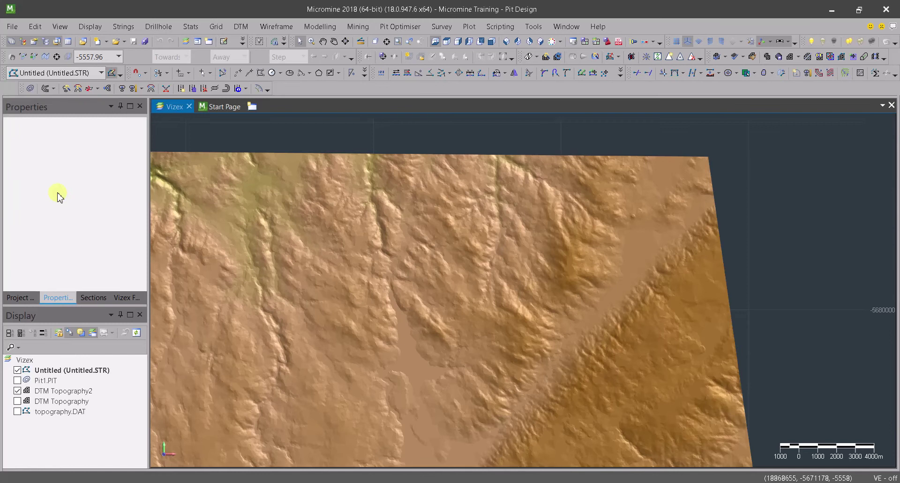
{"action": "right_click", "coordinate": [42, 370]}
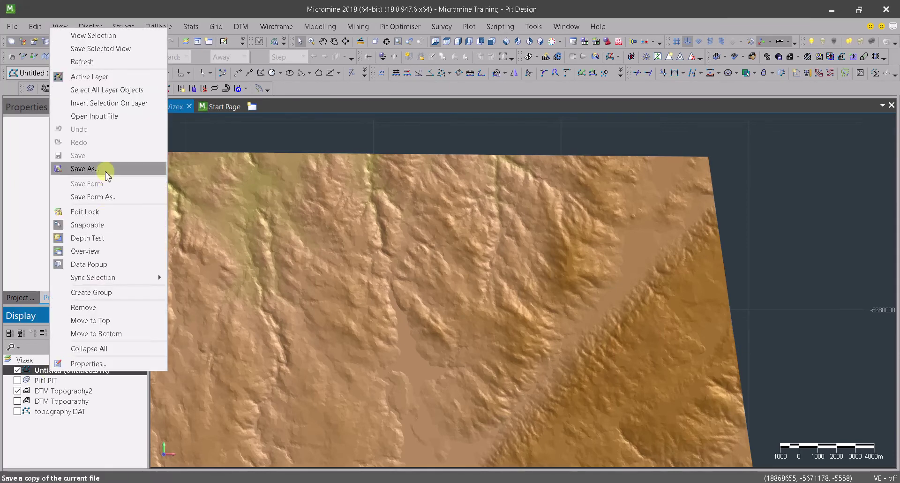
{"action": "left_click", "coordinate": [104, 173]}
{"action": "left_click", "coordinate": [543, 222]}
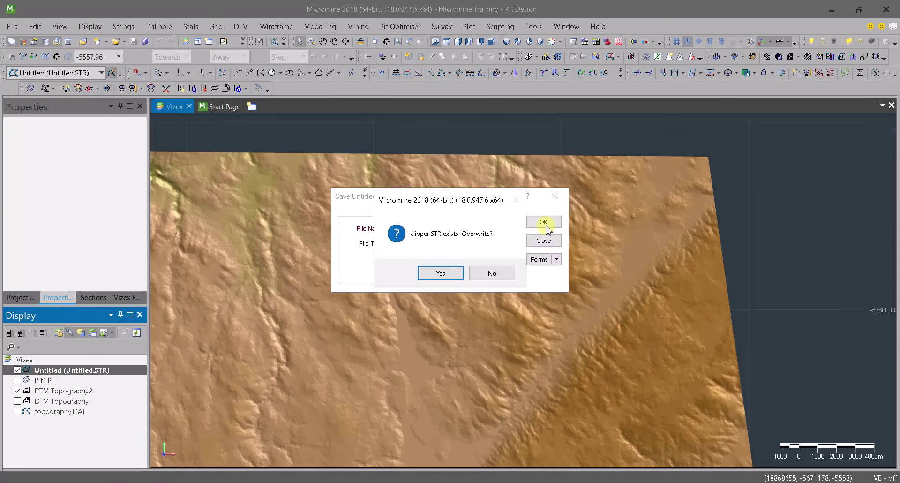
{"action": "left_click", "coordinate": [439, 274]}
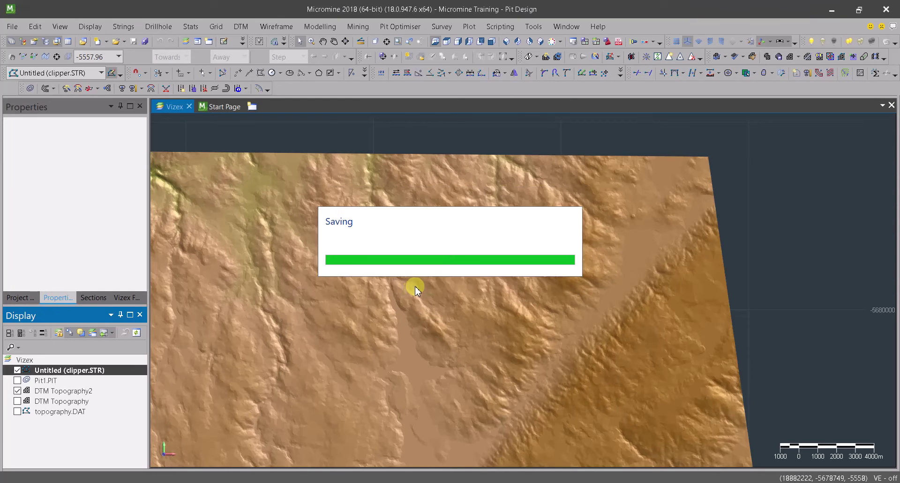
Draw a two-point rectangle boundary over the terrain in clipper.STR.
{"action": "left_click", "coordinate": [250, 74]}
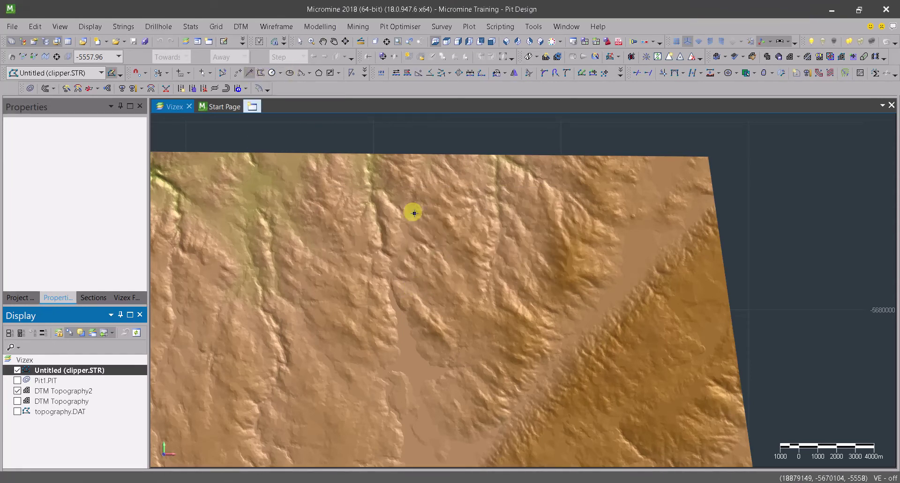
{"action": "left_click", "coordinate": [330, 73]}
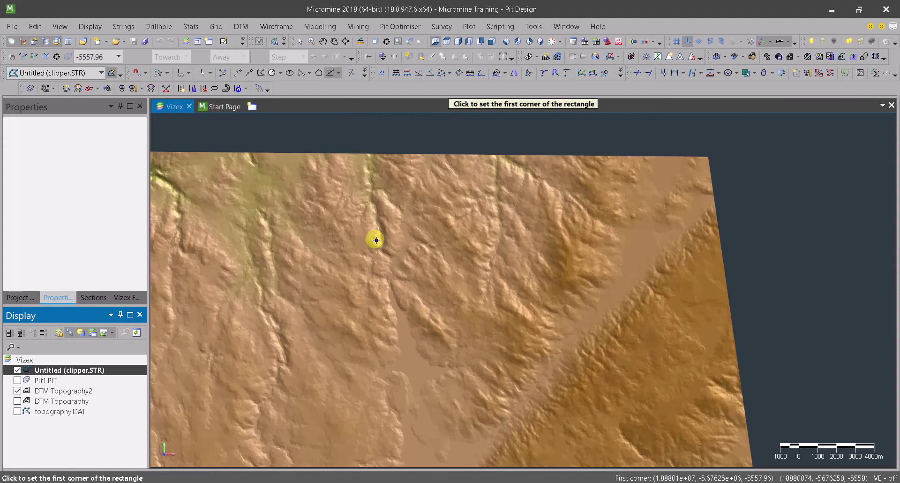
{"action": "left_click", "coordinate": [417, 223]}
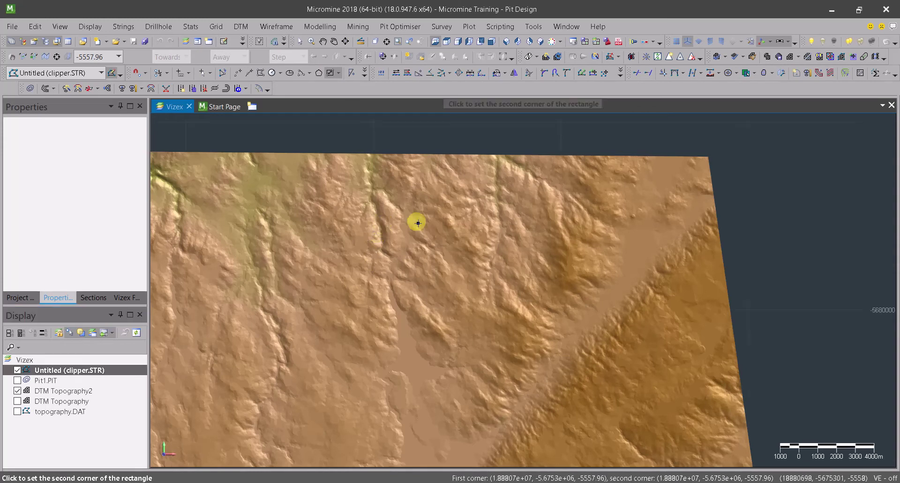
{"action": "left_click", "coordinate": [558, 376]}
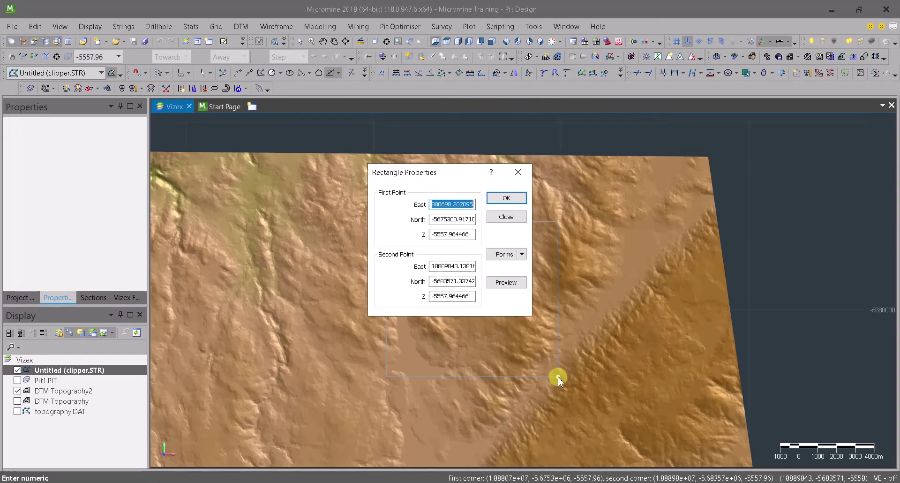
{"action": "left_click", "coordinate": [506, 197]}
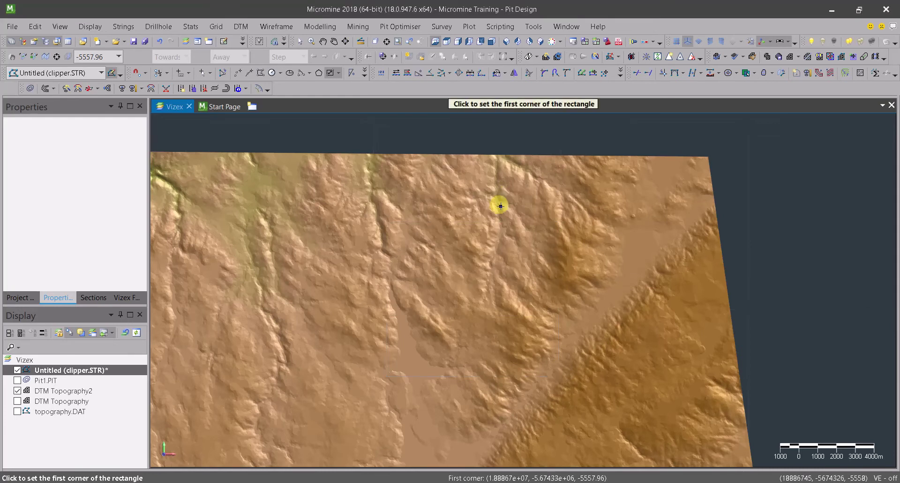
{"action": "middle_click_drag", "start_coordinate": [480, 334], "coordinate": [358, 214]}
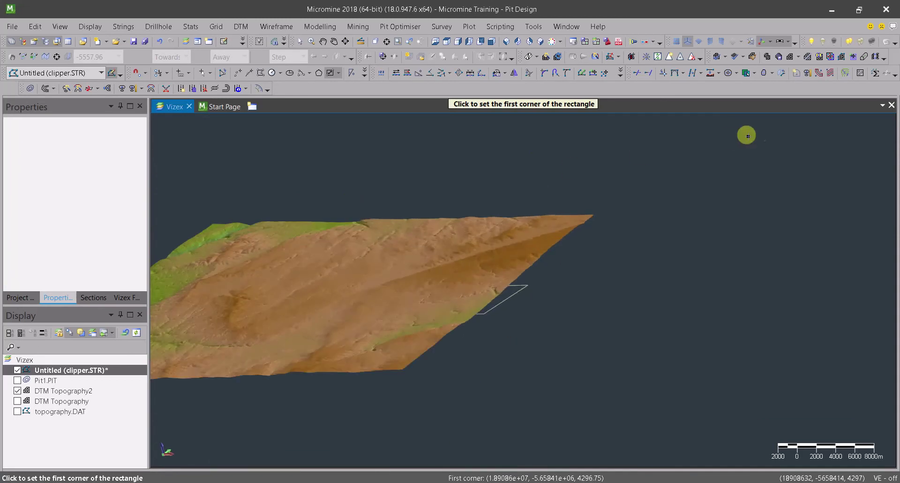
Drape the clipper rectangle onto DTM Topography2, then return to a centred plan view.
{"action": "left_click", "coordinate": [710, 73]}
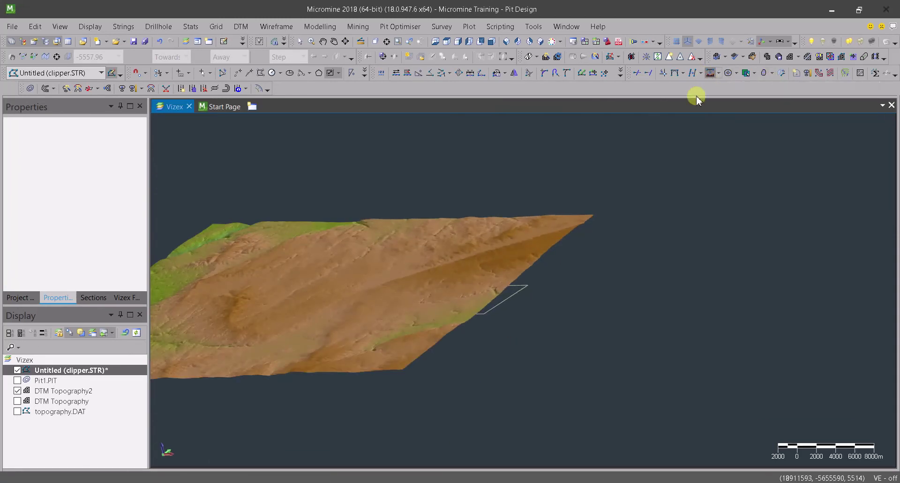
{"action": "left_click", "coordinate": [498, 305]}
{"action": "right_click", "coordinate": [582, 294]}
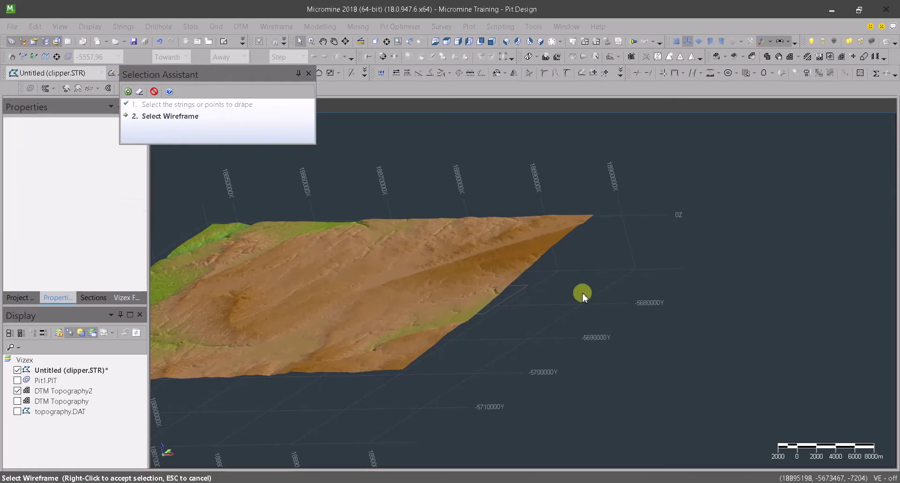
{"action": "left_click", "coordinate": [478, 259]}
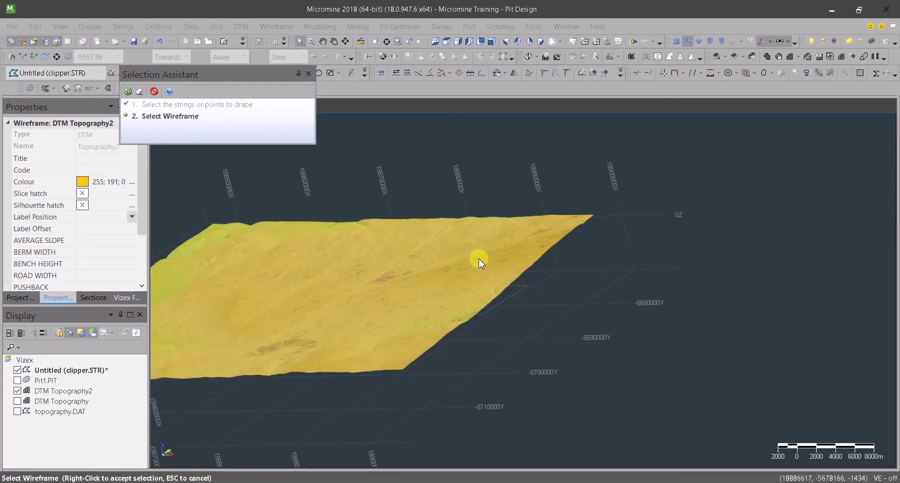
{"action": "right_click", "coordinate": [652, 281]}
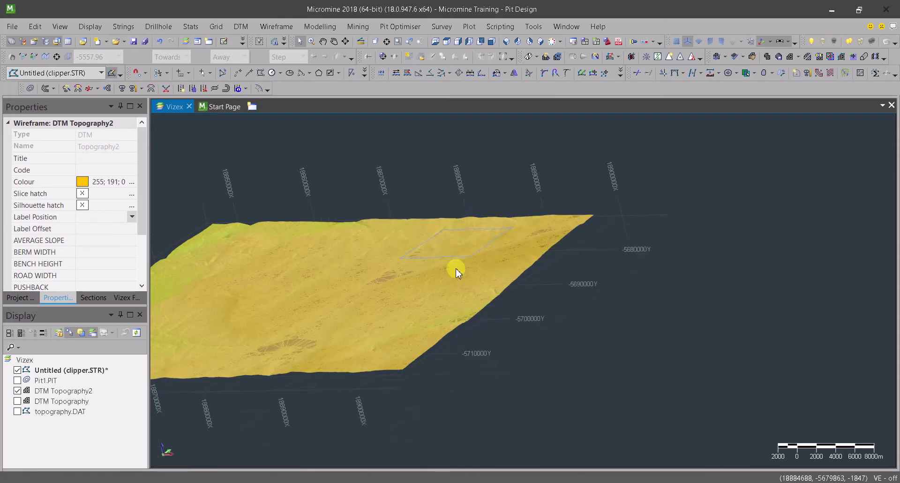
{"action": "key", "text": "p"}
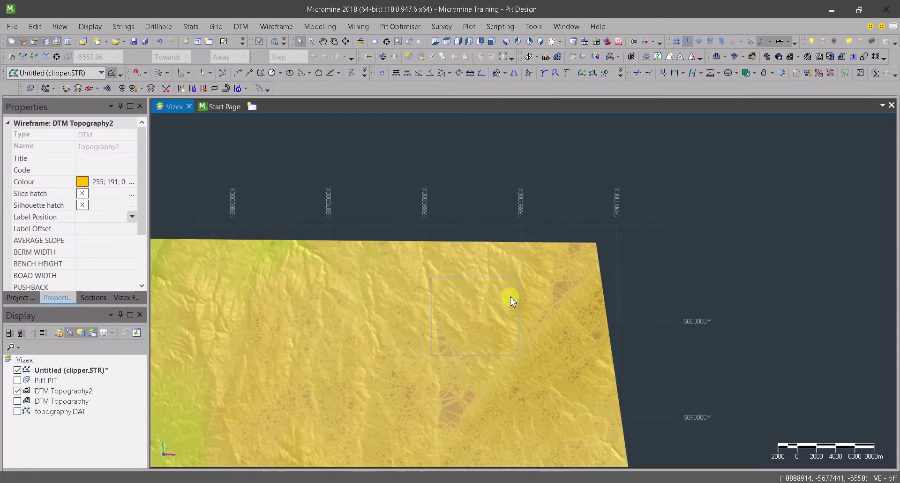
{"action": "scroll", "coordinate": [500, 298], "scroll_direction": "up", "scroll_amount": 3}
{"action": "middle_click_drag", "start_coordinate": [457, 297], "coordinate": [518, 249]}
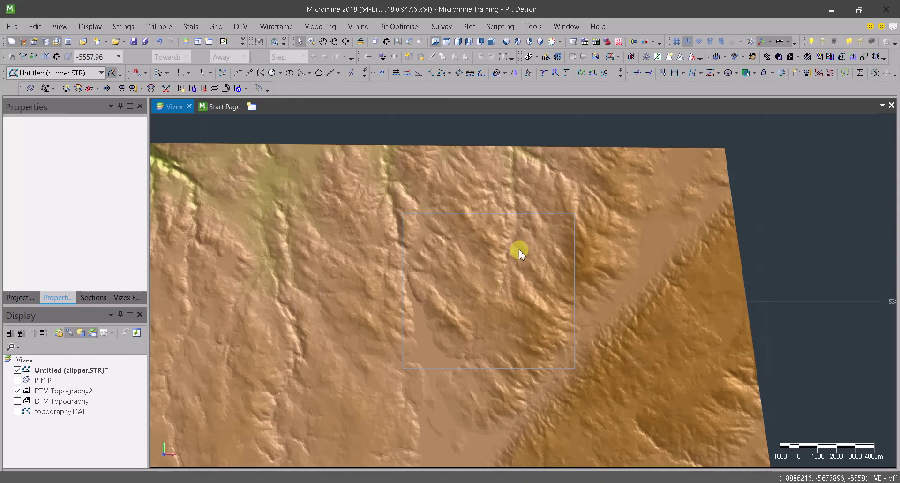
Cut DTM Topography2 along the clipper rectangle and keep the inner square piece.
{"action": "left_click", "coordinate": [806, 57]}
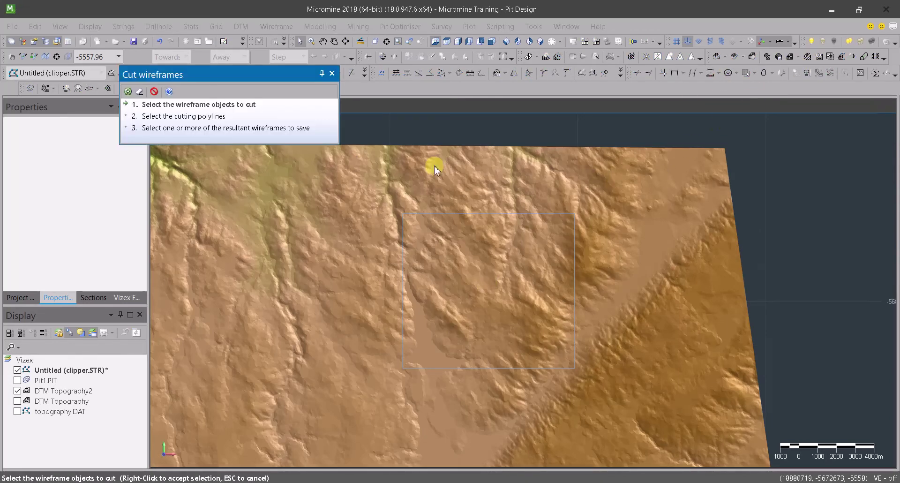
{"action": "left_click", "coordinate": [667, 173]}
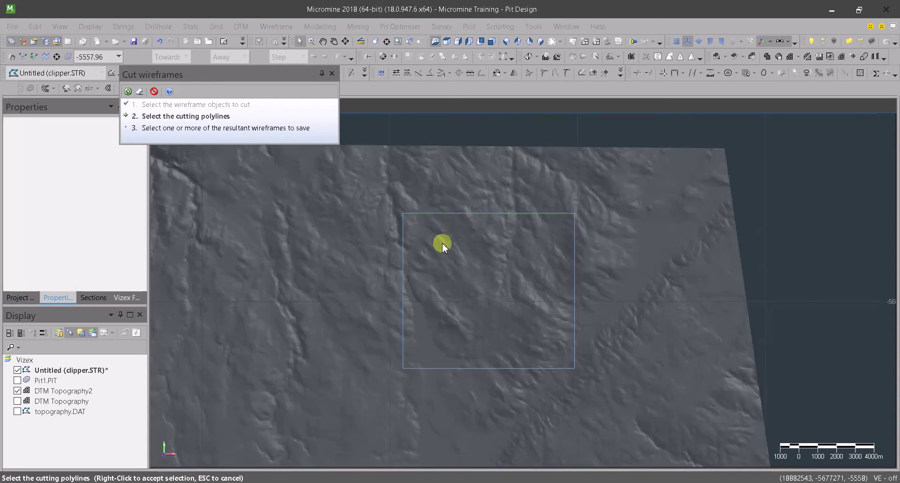
{"action": "left_click", "coordinate": [453, 214]}
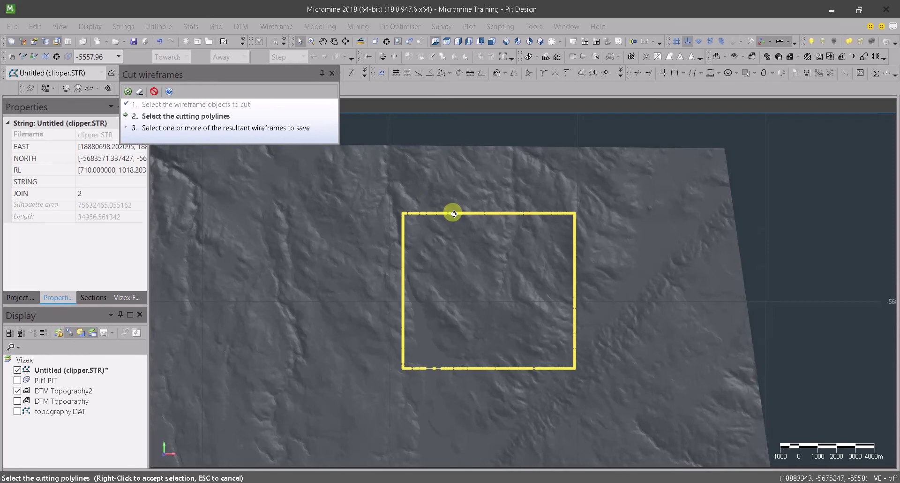
{"action": "right_click", "coordinate": [485, 156]}
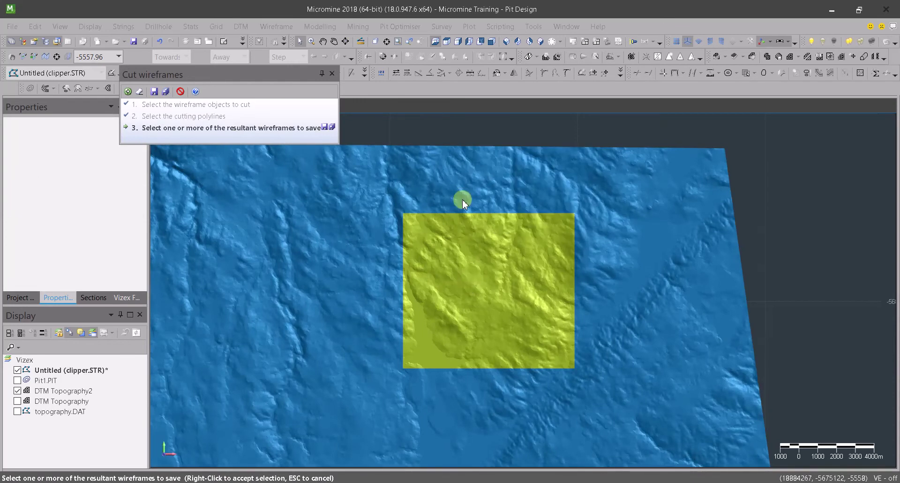
{"action": "left_click", "coordinate": [473, 265]}
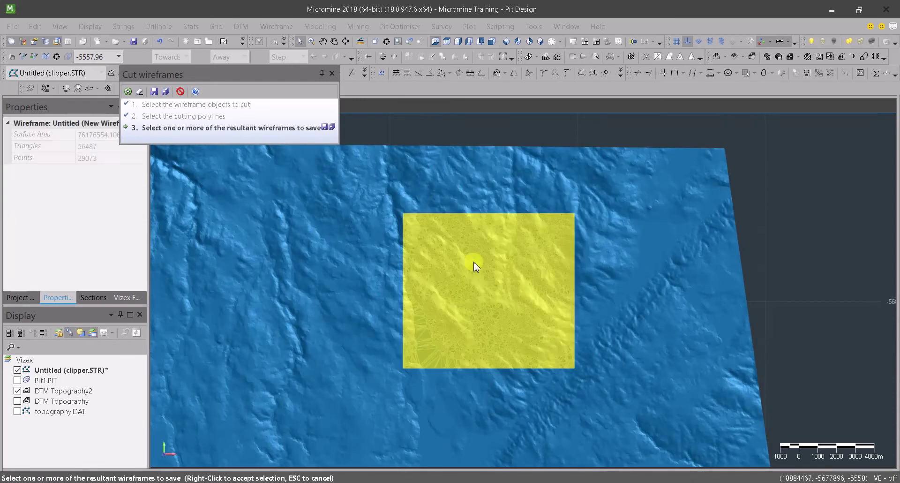
{"action": "left_click", "coordinate": [325, 129]}
Save the clipped piece as Topography3, overwriting the existing surface.
{"action": "left_click", "coordinate": [412, 204]}
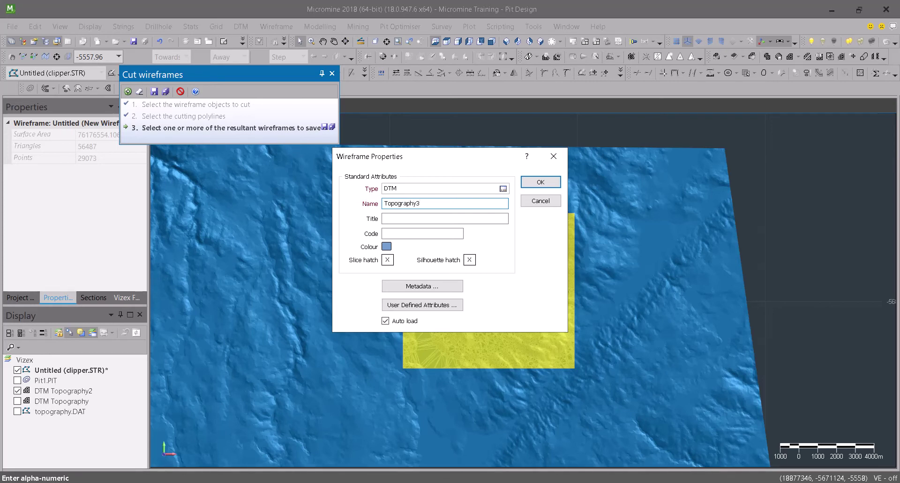
{"action": "left_click", "coordinate": [527, 182]}
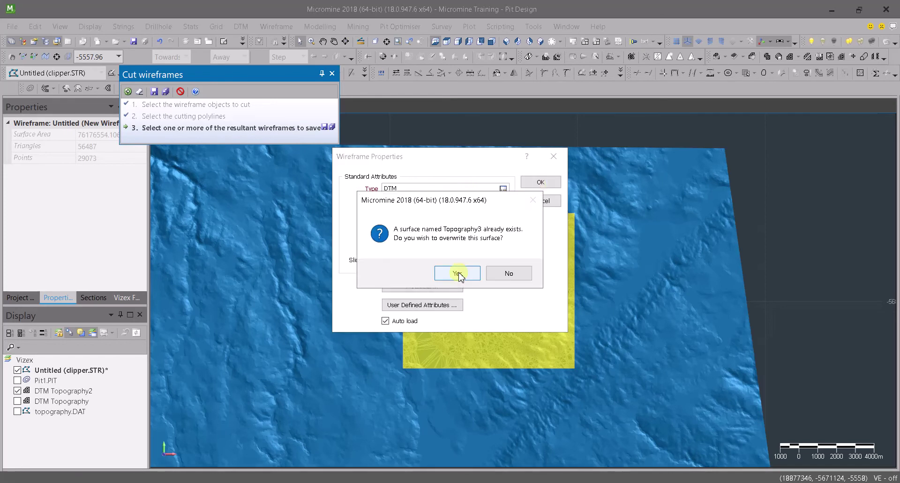
{"action": "left_click", "coordinate": [459, 272]}
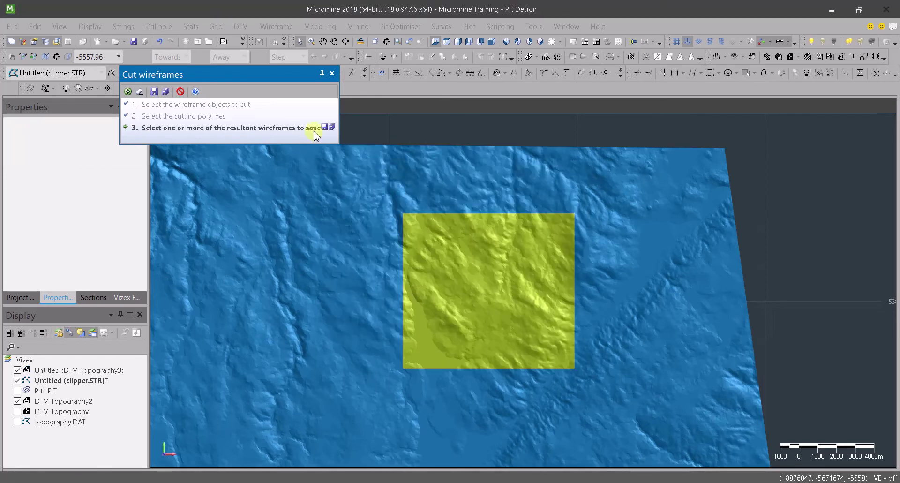
{"action": "left_click", "coordinate": [332, 74]}
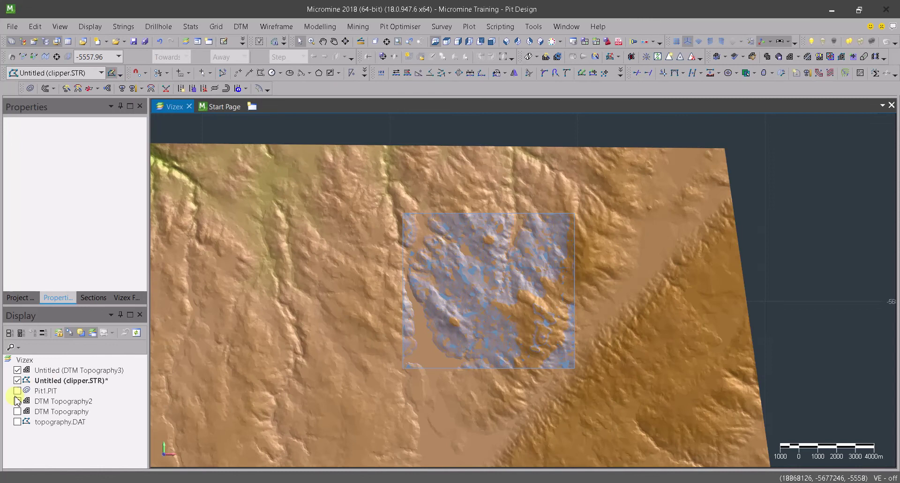
Hide the full DTM Topography2 surface so only the clipped Topography3 area shows.
{"action": "left_click", "coordinate": [19, 401]}
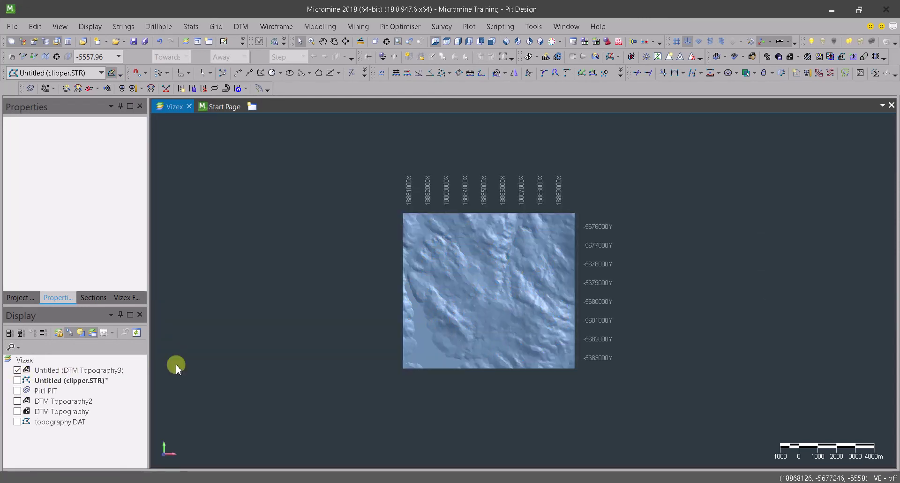
{"action": "scroll", "coordinate": [492, 301], "scroll_direction": "up", "scroll_amount": 3}
{"action": "scroll", "coordinate": [474, 351], "scroll_direction": "down", "scroll_amount": 1}
{"action": "middle_click_drag", "start_coordinate": [460, 331], "coordinate": [458, 301]}
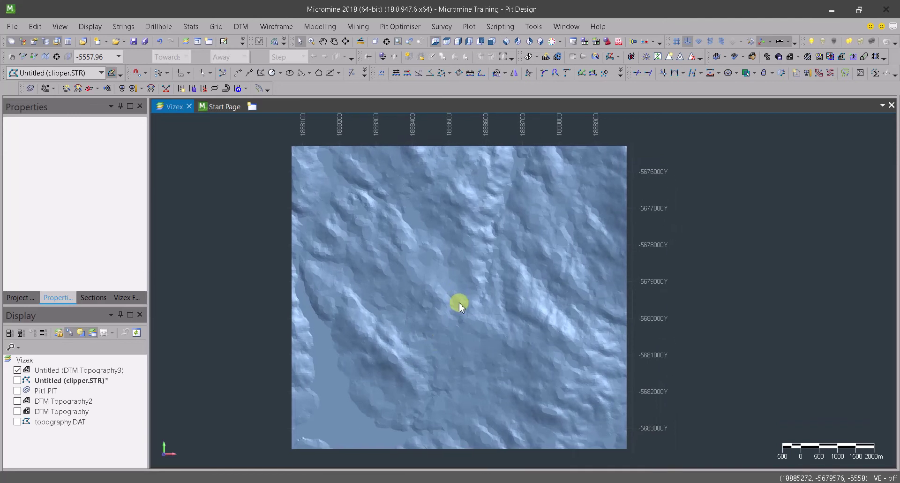
{"action": "right_click", "coordinate": [97, 380]}
{"action": "left_click", "coordinate": [108, 371]}
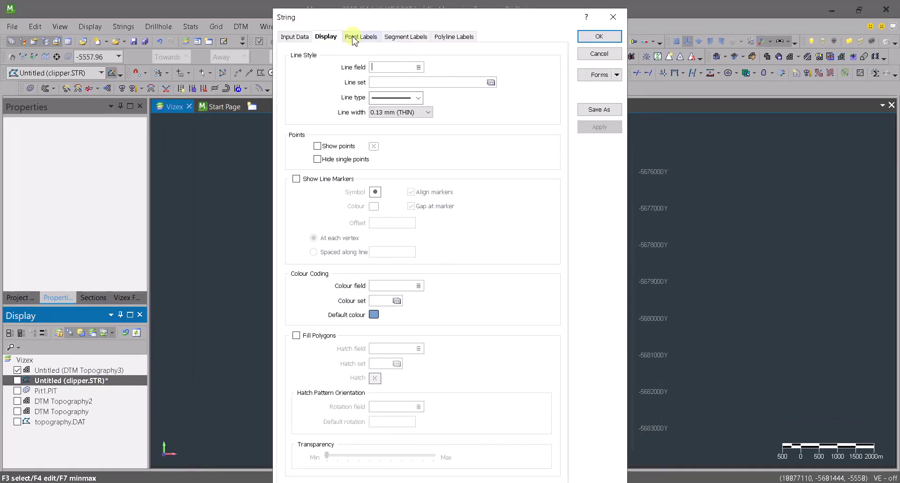
{"action": "left_click", "coordinate": [599, 53]}
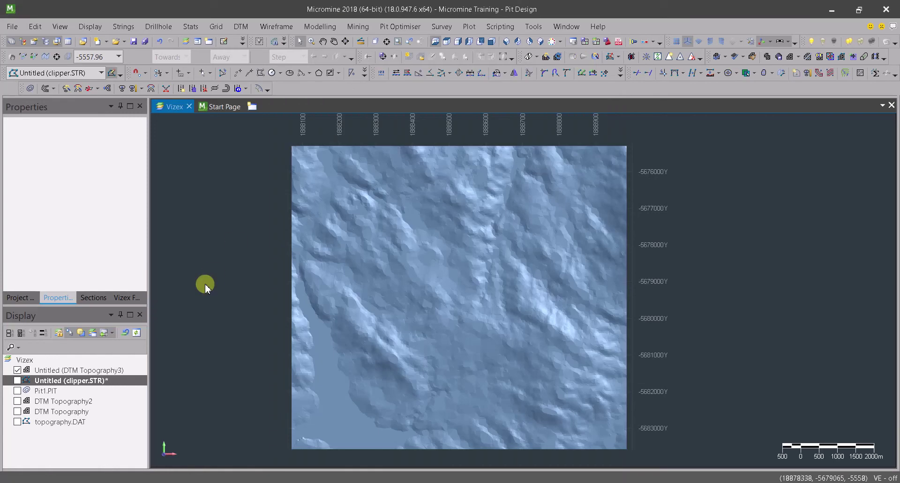
{"action": "left_click", "coordinate": [85, 369]}
{"action": "right_click", "coordinate": [85, 370]}
Colour-code the Topography3 surface in 3D by its Z attribute.
{"action": "left_click", "coordinate": [101, 364]}
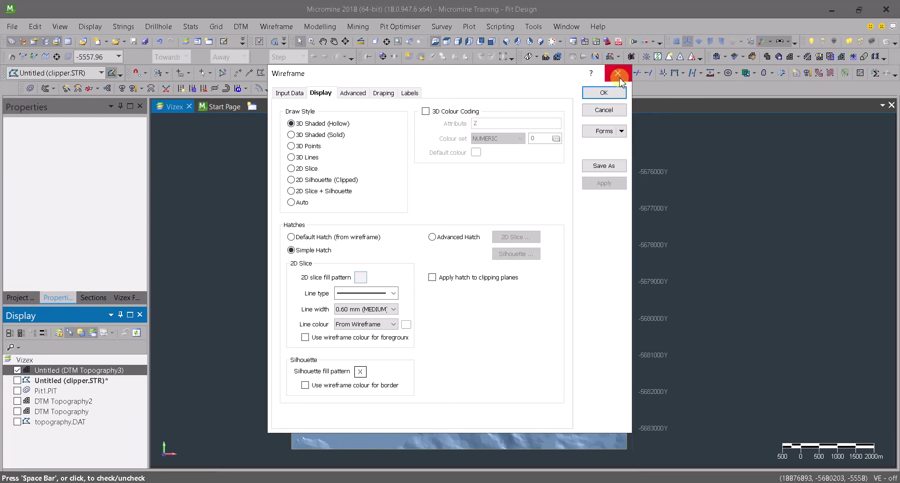
{"action": "left_click", "coordinate": [426, 112]}
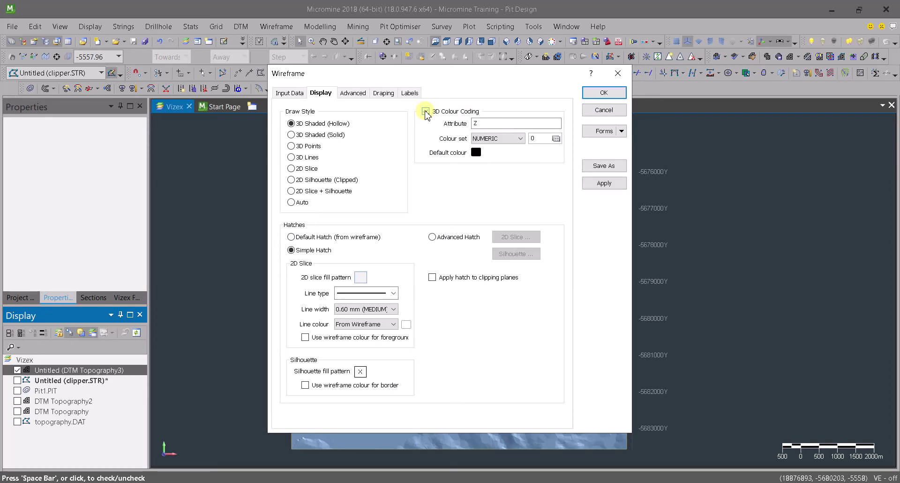
{"action": "left_click", "coordinate": [484, 123]}
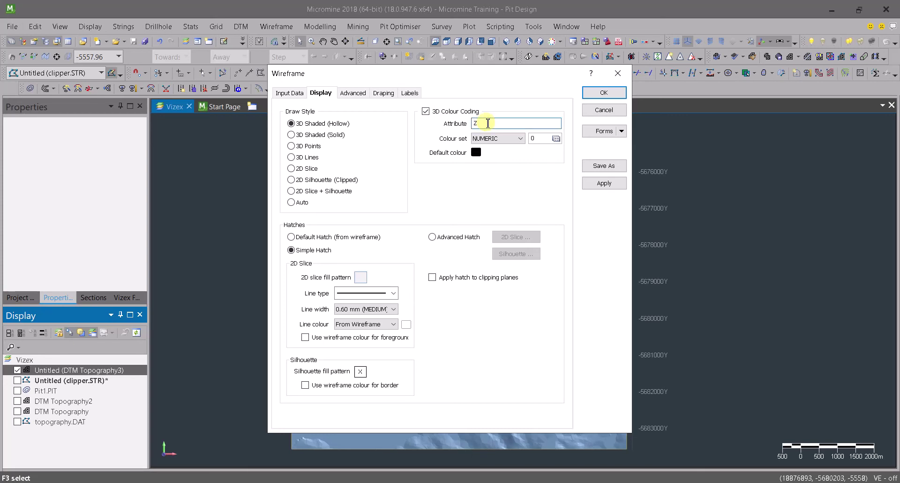
{"action": "key", "text": "F3"}
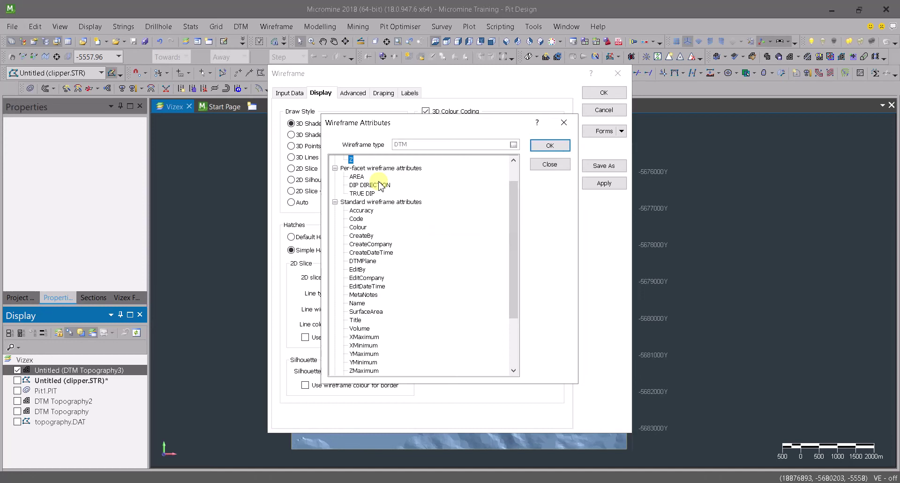
{"action": "left_click", "coordinate": [368, 186]}
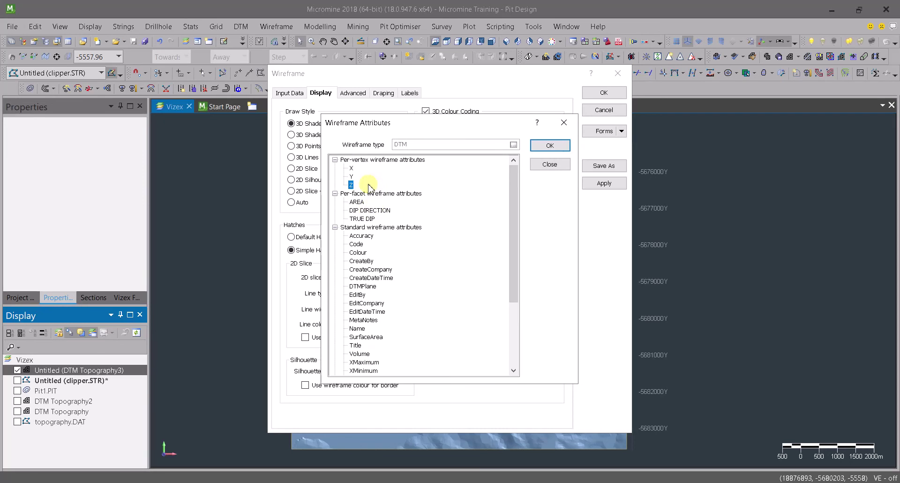
{"action": "left_click", "coordinate": [361, 219]}
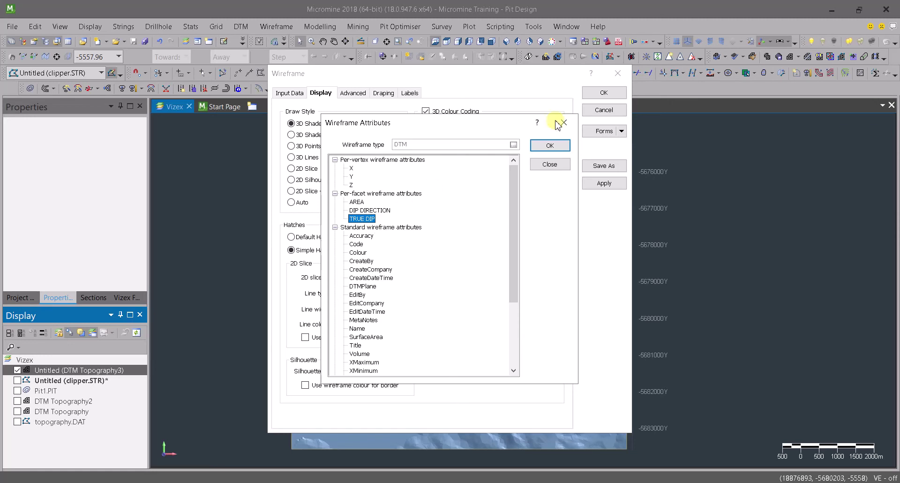
{"action": "left_click", "coordinate": [550, 164]}
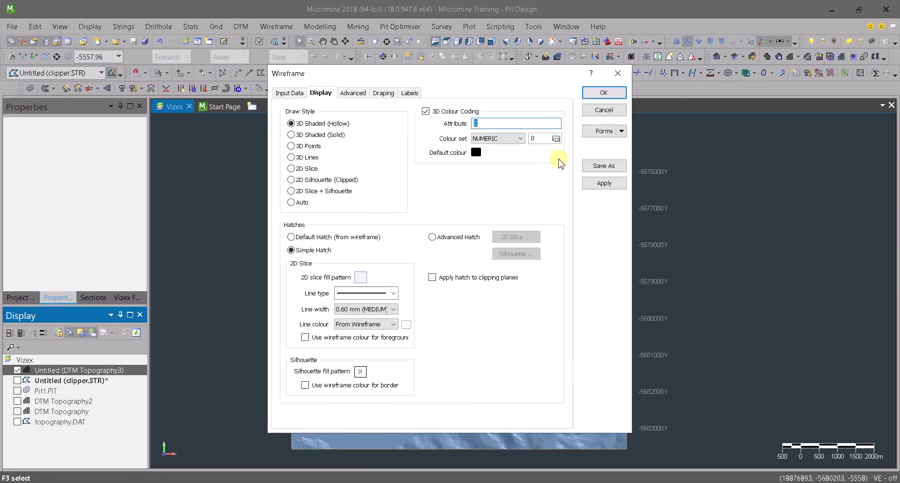
{"action": "left_click", "coordinate": [602, 93]}
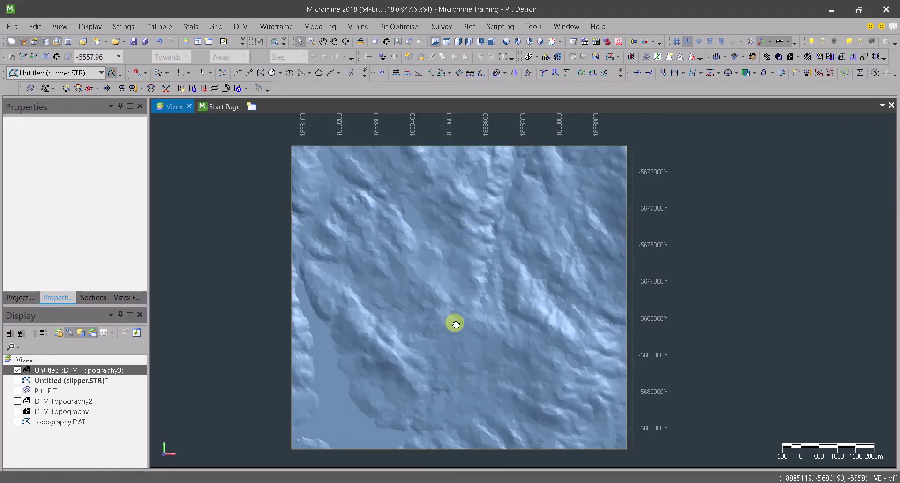
{"action": "left_click_drag", "start_coordinate": [465, 317], "coordinate": [458, 321]}
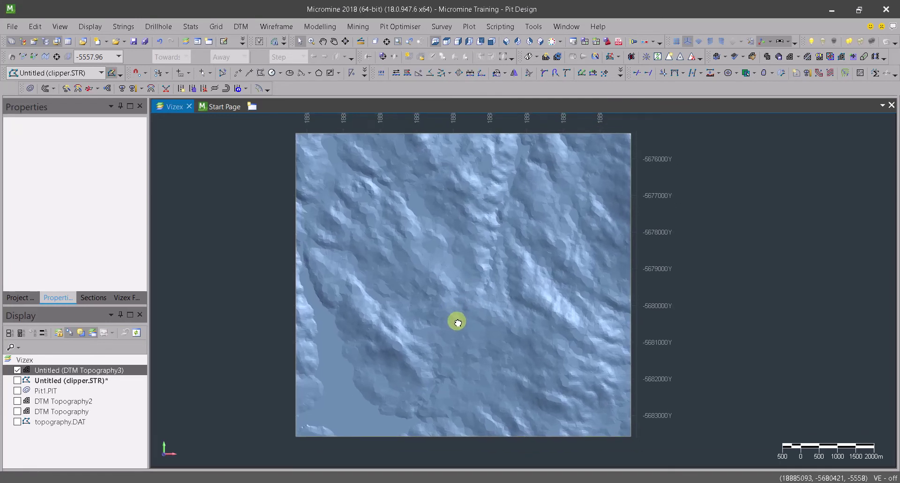
{"action": "left_click", "coordinate": [101, 73]}
{"action": "scroll", "coordinate": [51, 206], "scroll_direction": "down", "scroll_amount": 2}
Create pit design file Pit2 with batter height 10, slope 45, berm width 5, and recalculate.
{"action": "left_click", "coordinate": [45, 172]}
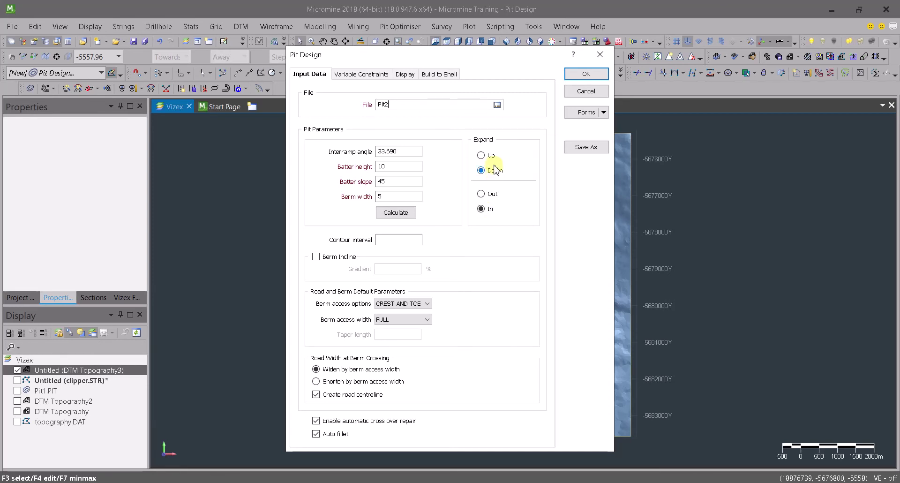
{"action": "left_click", "coordinate": [401, 166]}
{"action": "left_click", "coordinate": [327, 203]}
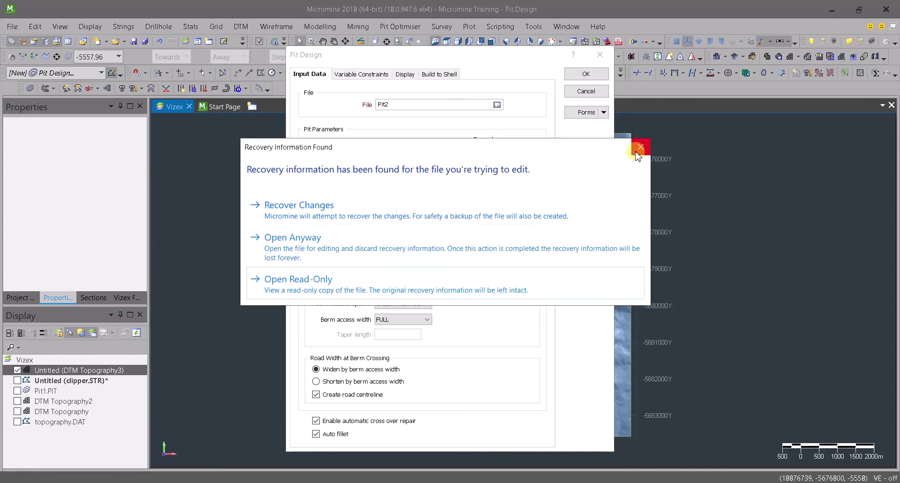
{"action": "left_click", "coordinate": [535, 273]}
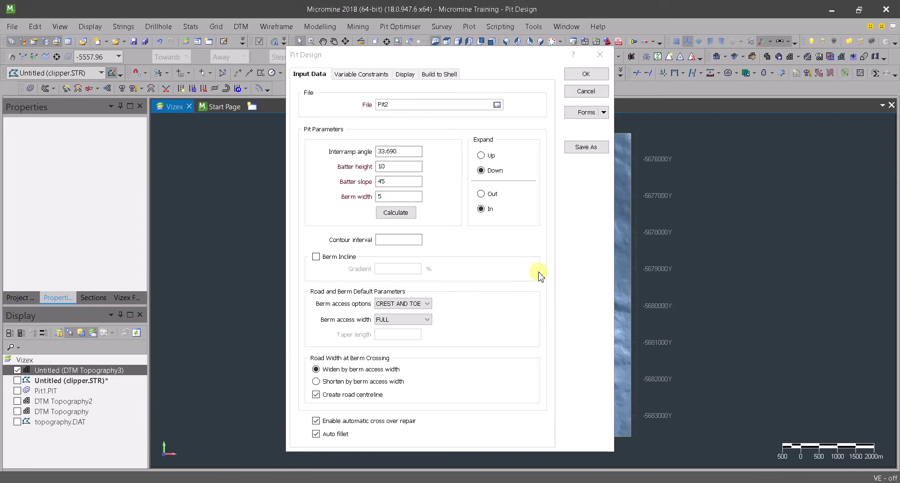
{"action": "left_click", "coordinate": [390, 166]}
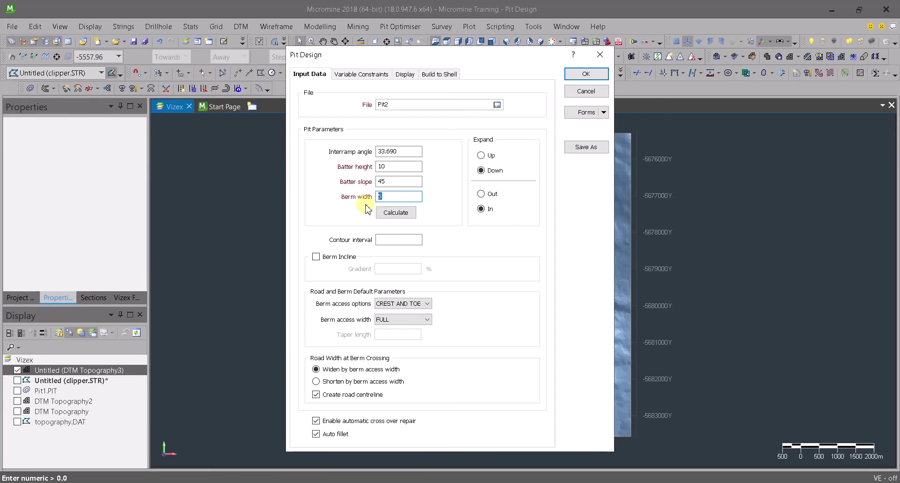
{"action": "left_click", "coordinate": [395, 212]}
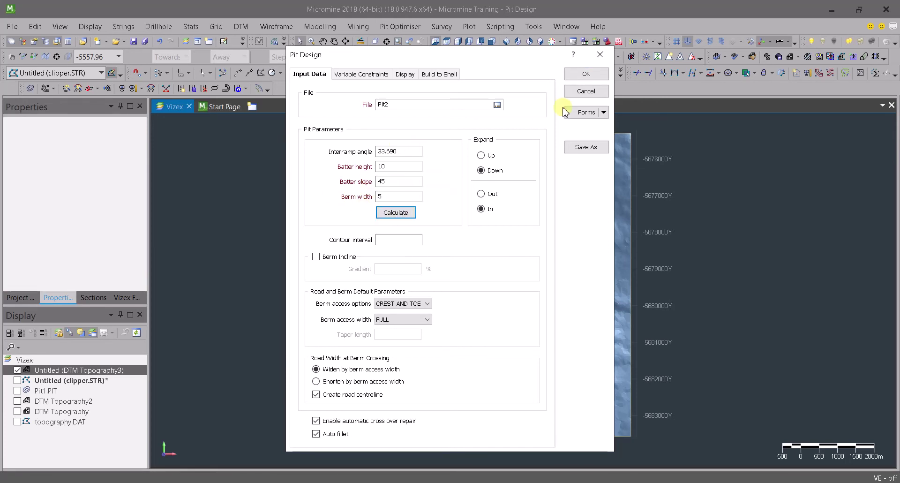
{"action": "left_click", "coordinate": [583, 75]}
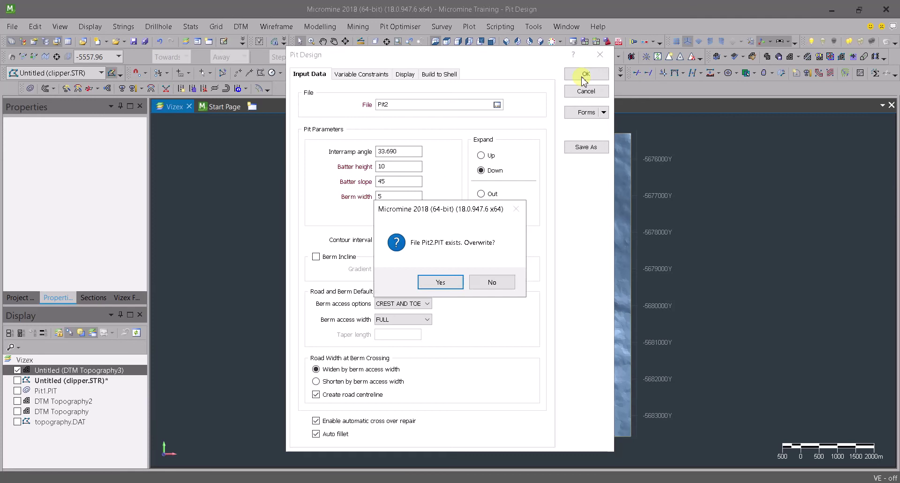
Overwrite Pit2.PIT and make it the active layer, framing the pit area.
{"action": "left_click", "coordinate": [438, 282]}
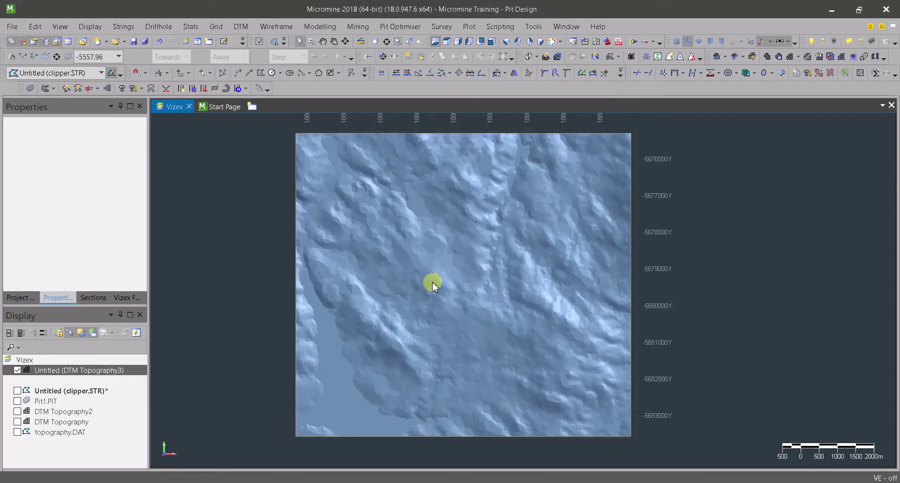
{"action": "left_click", "coordinate": [86, 371]}
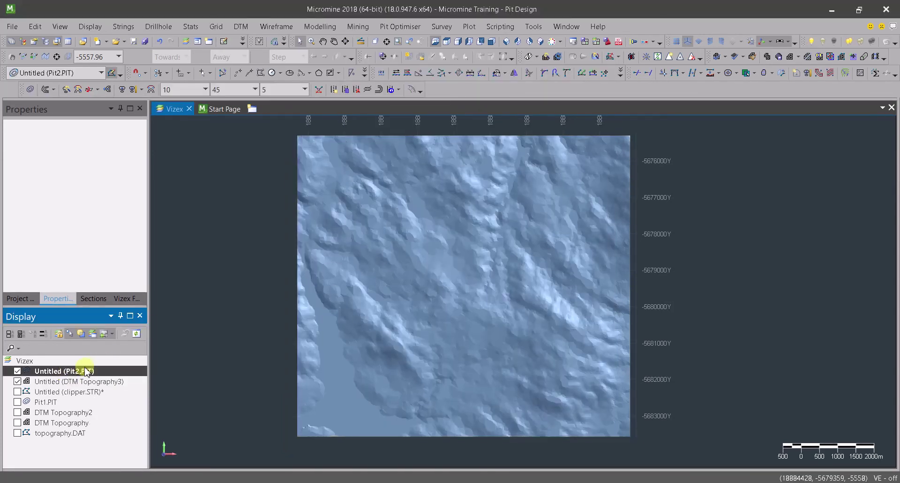
{"action": "middle_click_drag", "start_coordinate": [476, 281], "coordinate": [462, 275]}
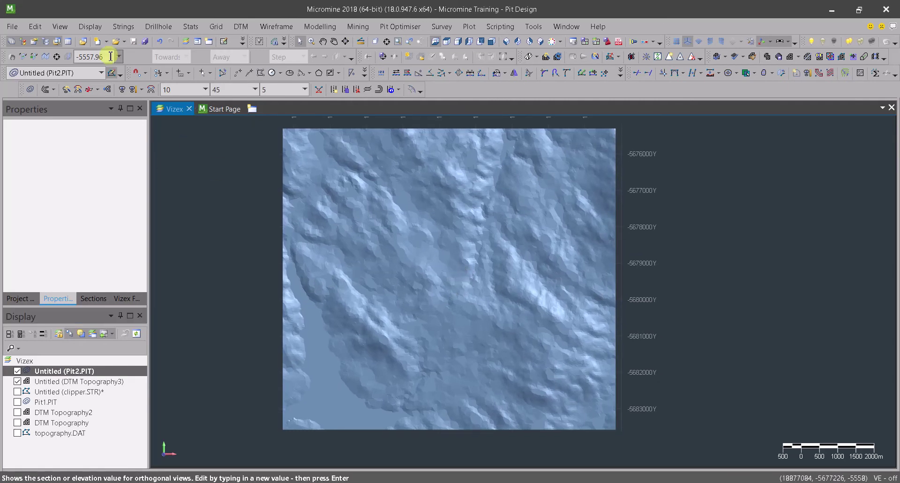
{"action": "left_click", "coordinate": [249, 73]}
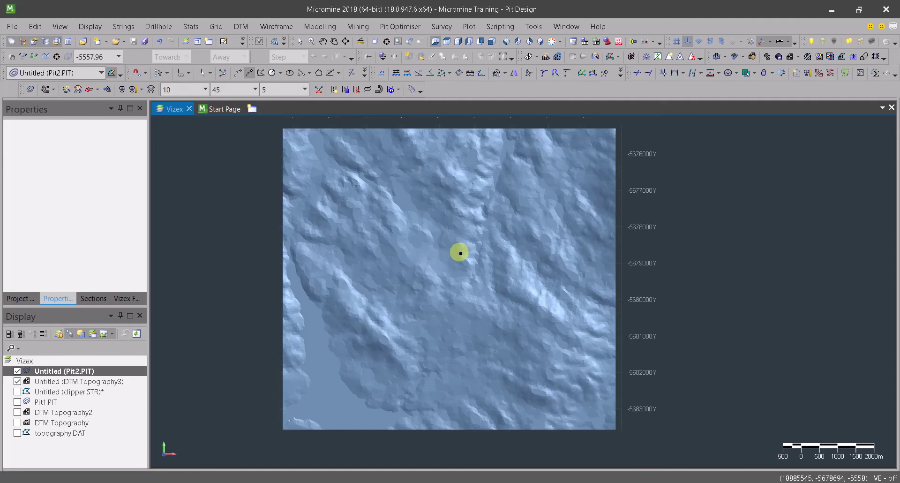
{"action": "middle_click_drag", "start_coordinate": [460, 253], "coordinate": [482, 263]}
{"action": "middle_click_drag", "start_coordinate": [539, 250], "coordinate": [479, 227]}
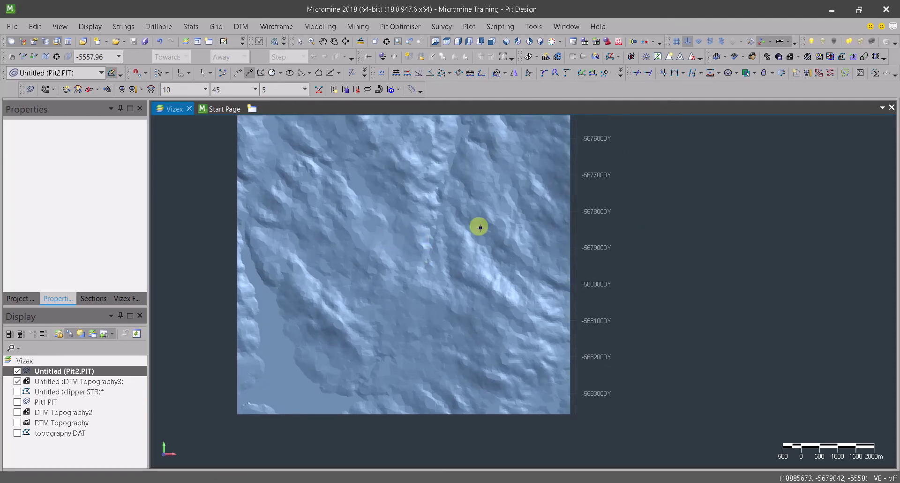
Draw a seven-point closed CREST string around the pit and drape it onto the terrain.
{"action": "left_click", "coordinate": [491, 165]}
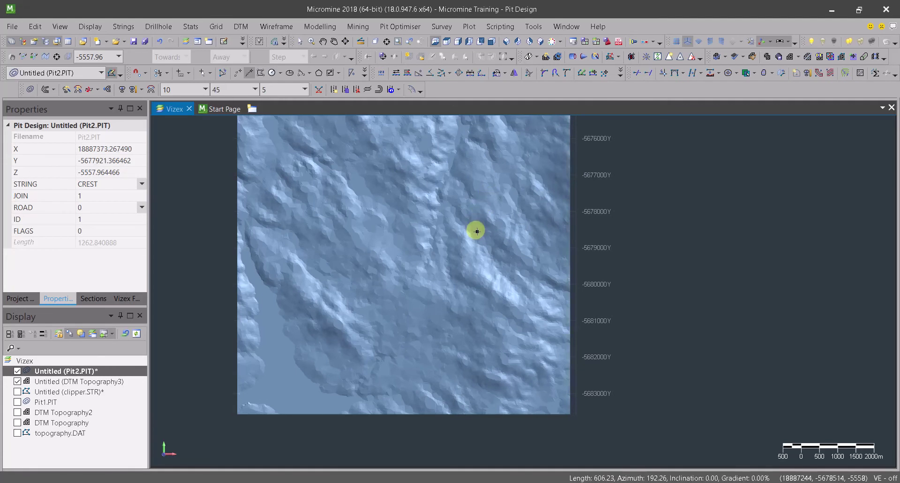
{"action": "left_click", "coordinate": [458, 255]}
{"action": "left_click", "coordinate": [398, 328]}
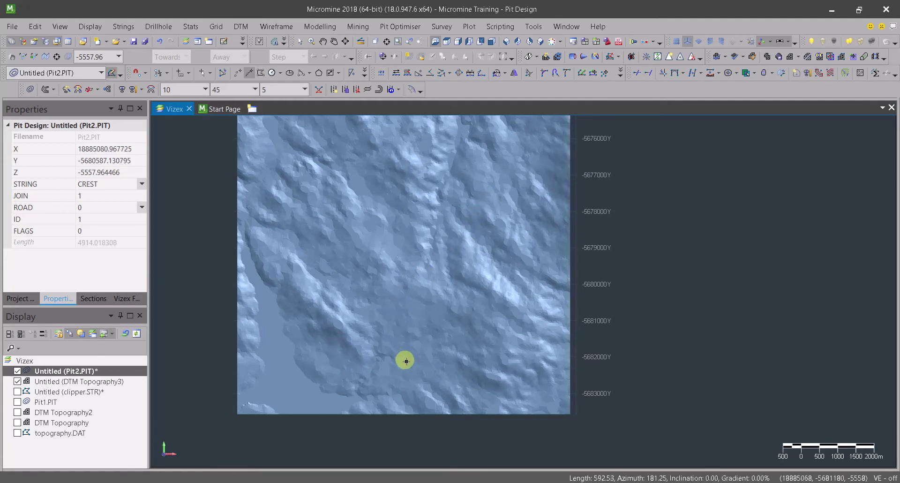
{"action": "left_click", "coordinate": [433, 375]}
{"action": "left_click", "coordinate": [511, 342]}
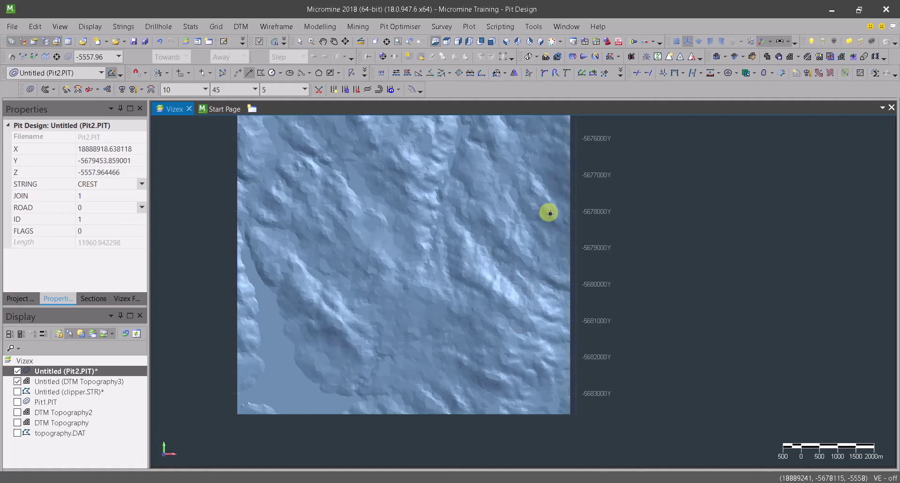
{"action": "left_click", "coordinate": [549, 165]}
{"action": "left_click", "coordinate": [539, 144]}
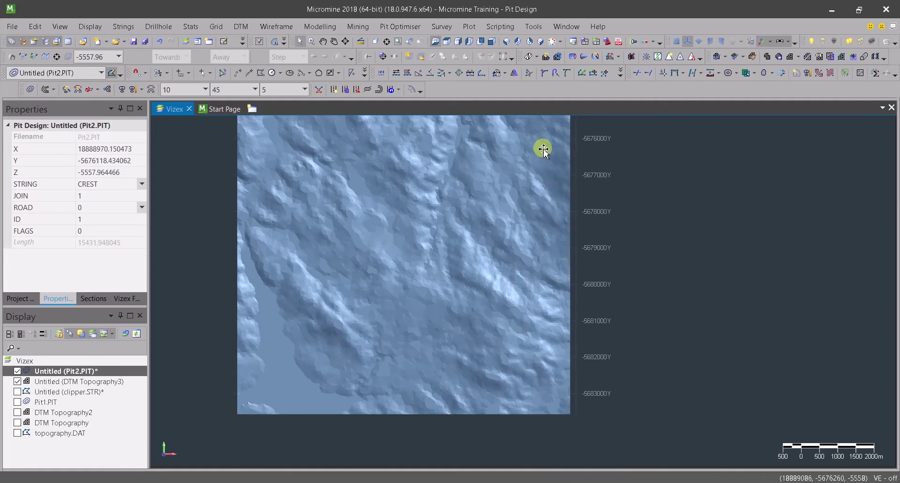
{"action": "right_click", "coordinate": [600, 161]}
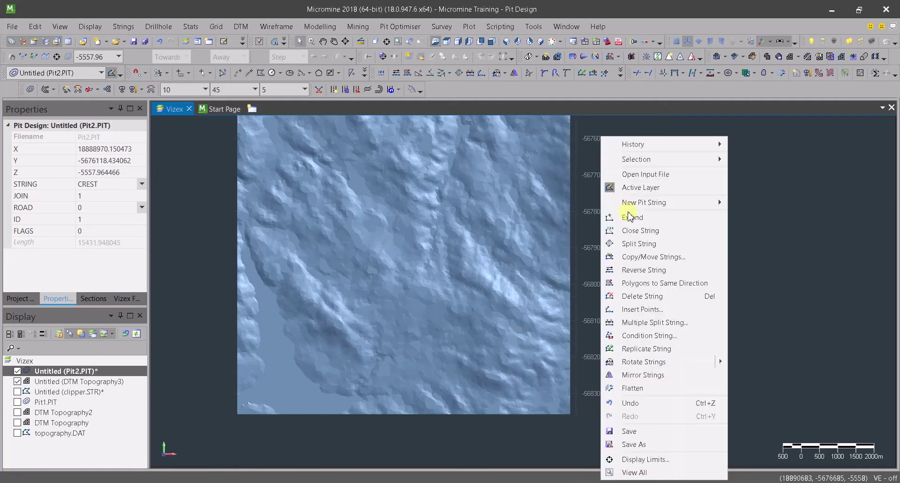
{"action": "left_click", "coordinate": [633, 231]}
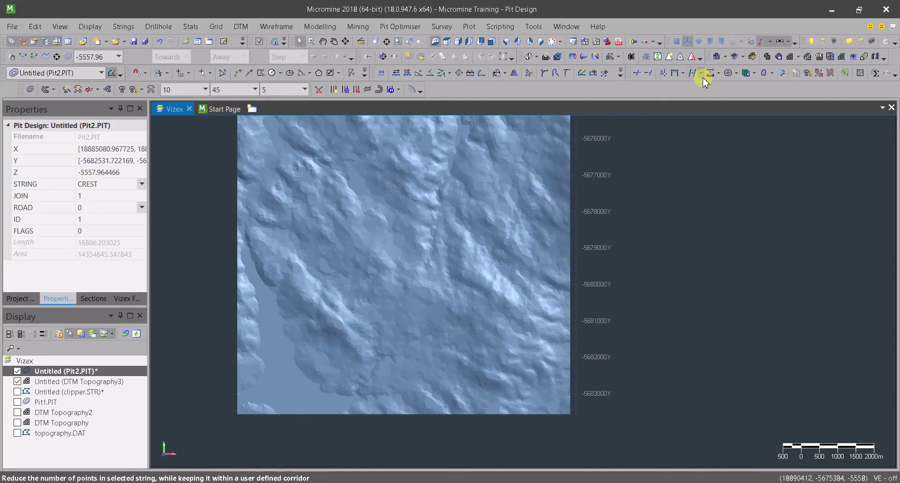
{"action": "left_click", "coordinate": [704, 79]}
{"action": "left_click", "coordinate": [538, 264]}
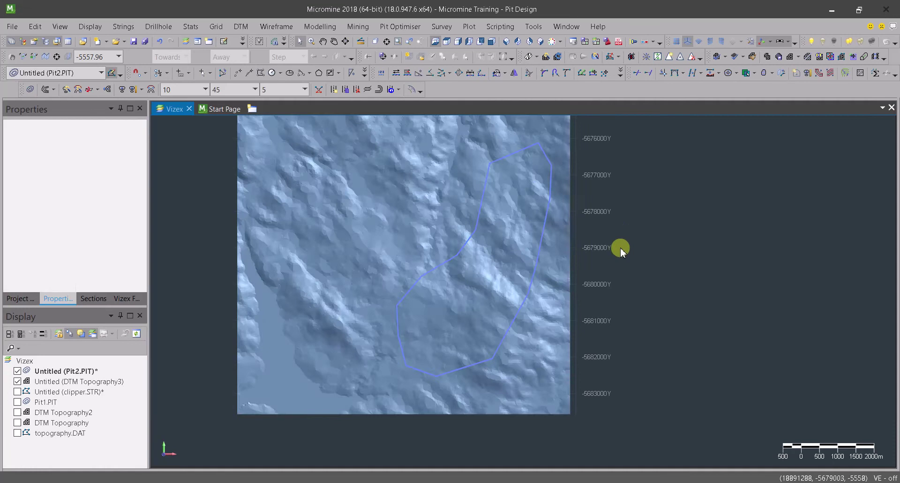
Select the draped crest string and hide the DTM Topography3 terrain.
{"action": "scroll", "coordinate": [560, 154], "scroll_direction": "up", "scroll_amount": 2}
{"action": "left_click", "coordinate": [531, 149]}
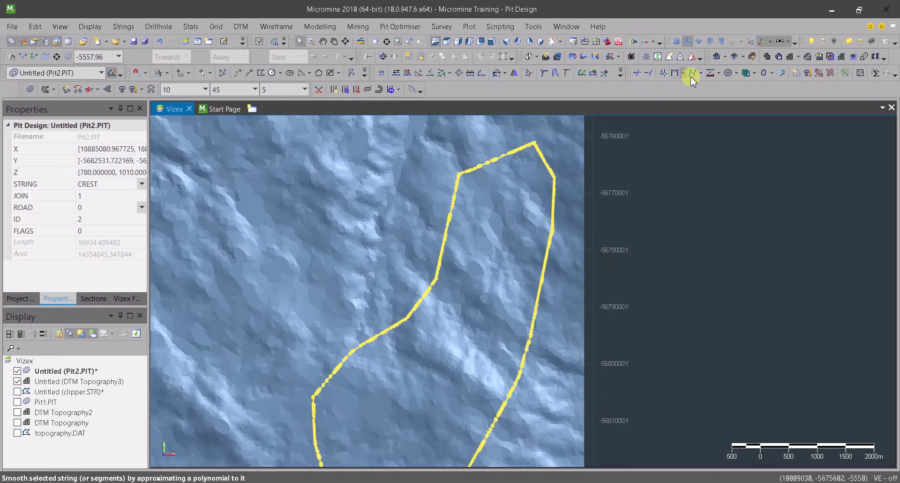
{"action": "middle_click_drag", "start_coordinate": [406, 319], "coordinate": [409, 311]}
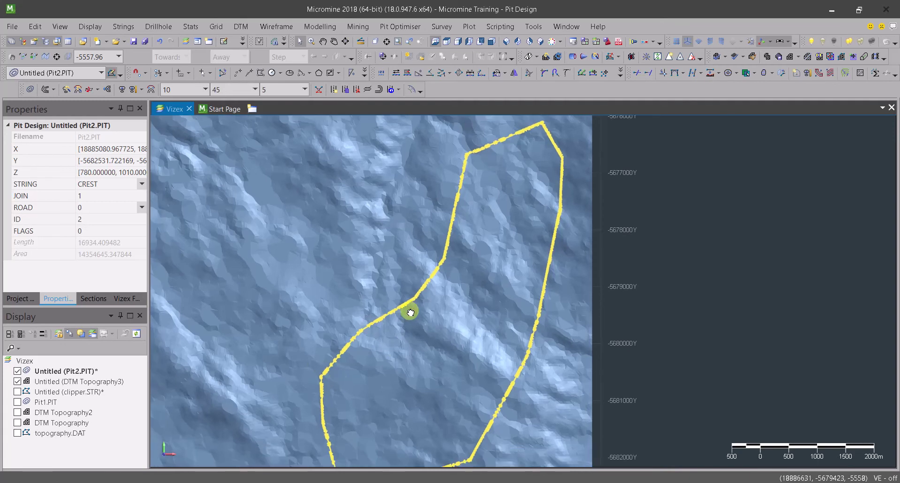
{"action": "left_click", "coordinate": [18, 381]}
{"action": "scroll", "coordinate": [402, 205], "scroll_direction": "up", "scroll_amount": 5}
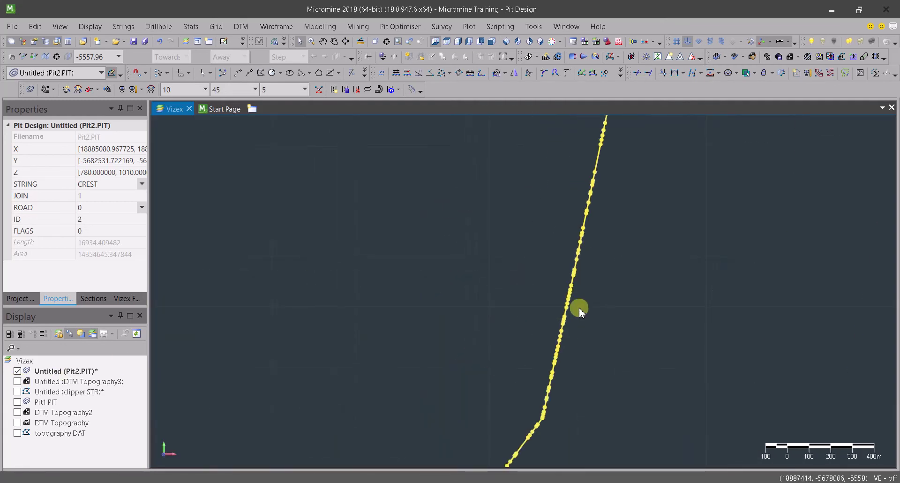
{"action": "scroll", "coordinate": [579, 305], "scroll_direction": "down", "scroll_amount": 7}
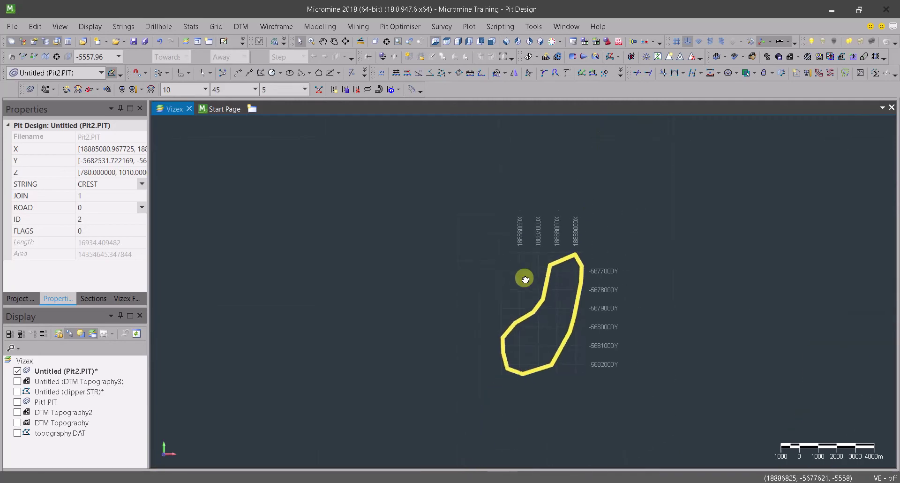
Simplify the crest string with a set tolerance, then show Topography3 again.
{"action": "left_click", "coordinate": [692, 73]}
{"action": "left_click", "coordinate": [744, 85]}
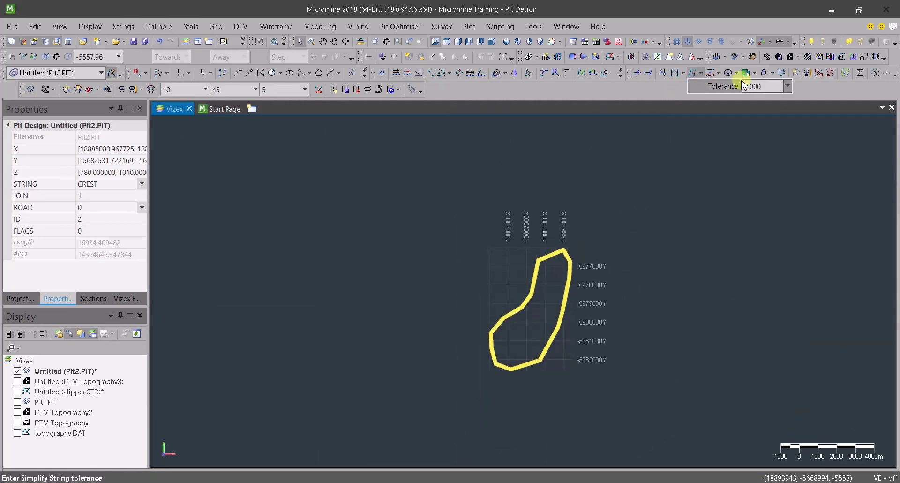
{"action": "key", "text": "Return"}
{"action": "left_click", "coordinate": [690, 73]}
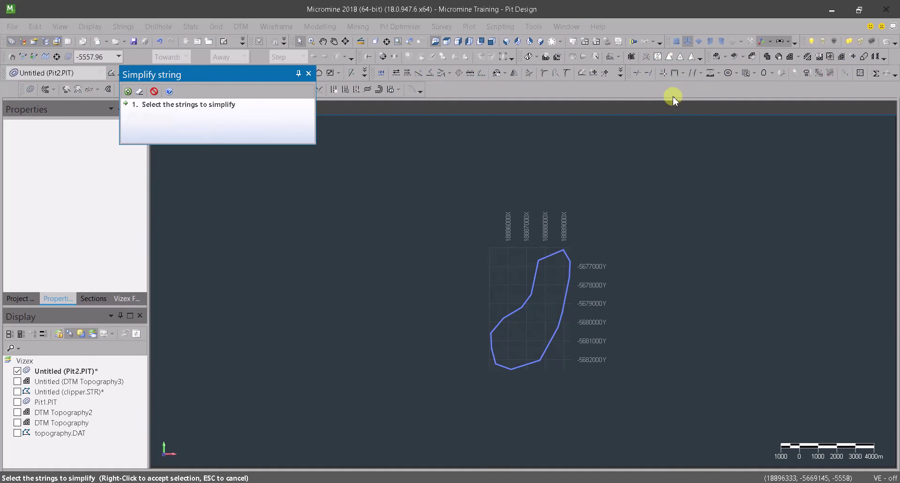
{"action": "left_click", "coordinate": [516, 318]}
{"action": "right_click", "coordinate": [488, 274]}
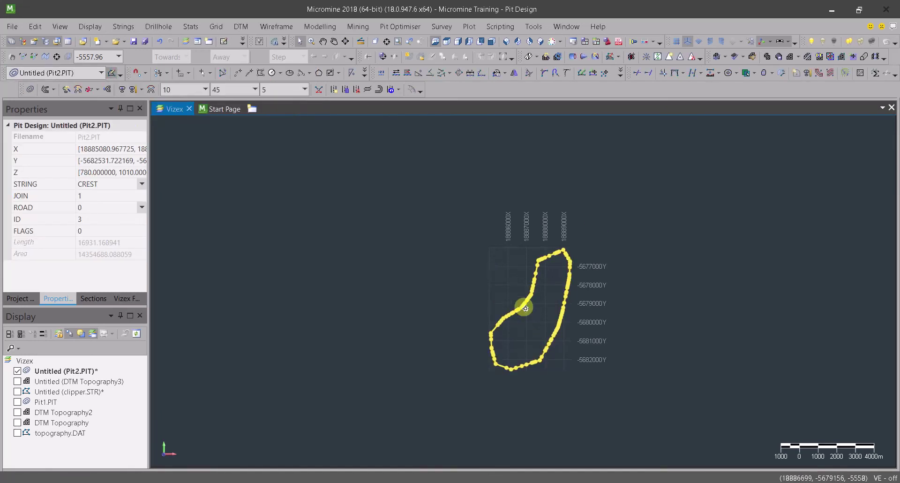
{"action": "scroll", "coordinate": [506, 316], "scroll_direction": "up", "scroll_amount": 3}
{"action": "scroll", "coordinate": [486, 267], "scroll_direction": "up", "scroll_amount": 2}
{"action": "scroll", "coordinate": [515, 311], "scroll_direction": "down", "scroll_amount": 4}
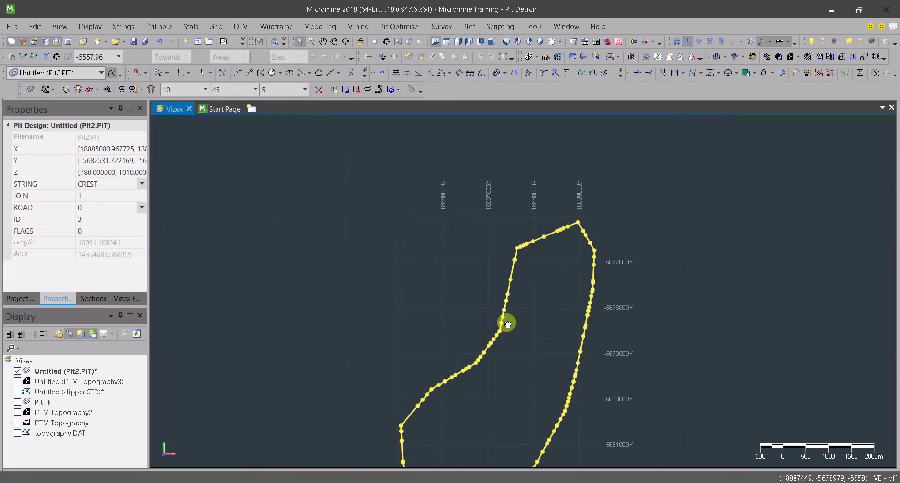
{"action": "left_click", "coordinate": [18, 382]}
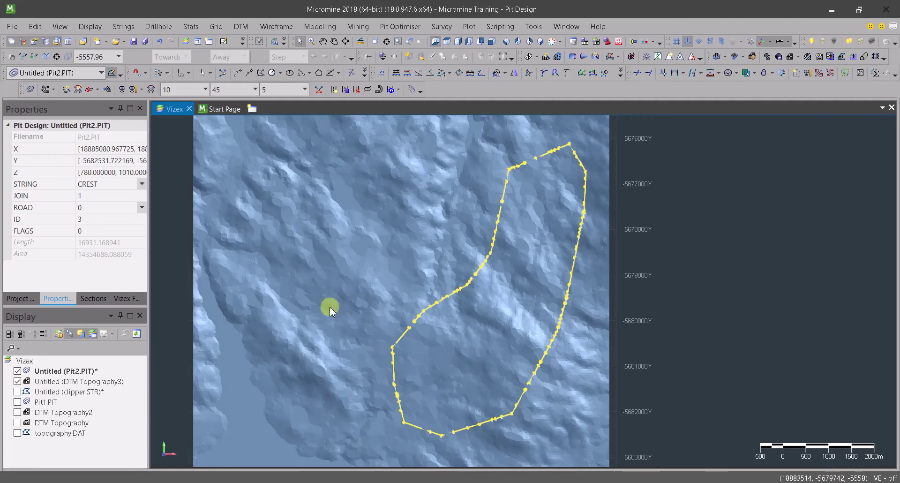
{"action": "scroll", "coordinate": [412, 313], "scroll_direction": "up", "scroll_amount": 2}
{"action": "scroll", "coordinate": [518, 322], "scroll_direction": "down", "scroll_amount": 1}
Orbit the Vizex view around a Seek focus point on the terrain and widen the side panel.
{"action": "middle_click_drag", "start_coordinate": [454, 395], "coordinate": [442, 314]}
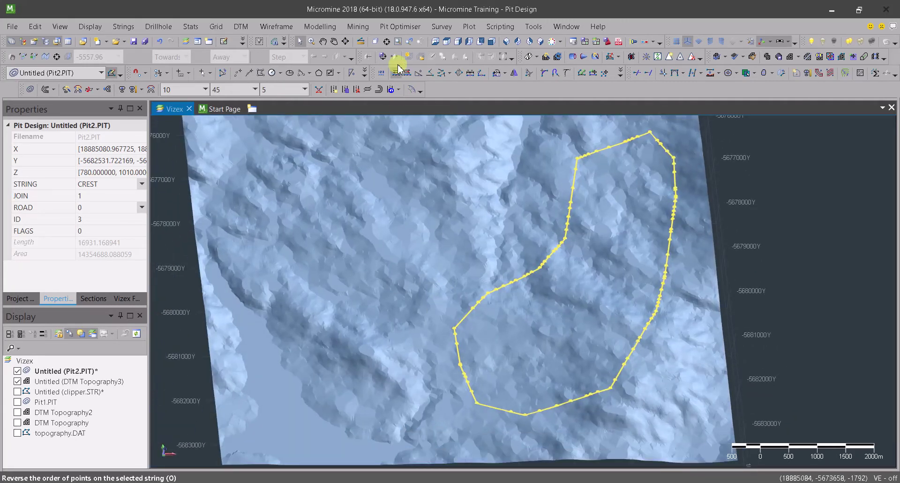
{"action": "left_click", "coordinate": [346, 42]}
{"action": "left_click", "coordinate": [462, 275]}
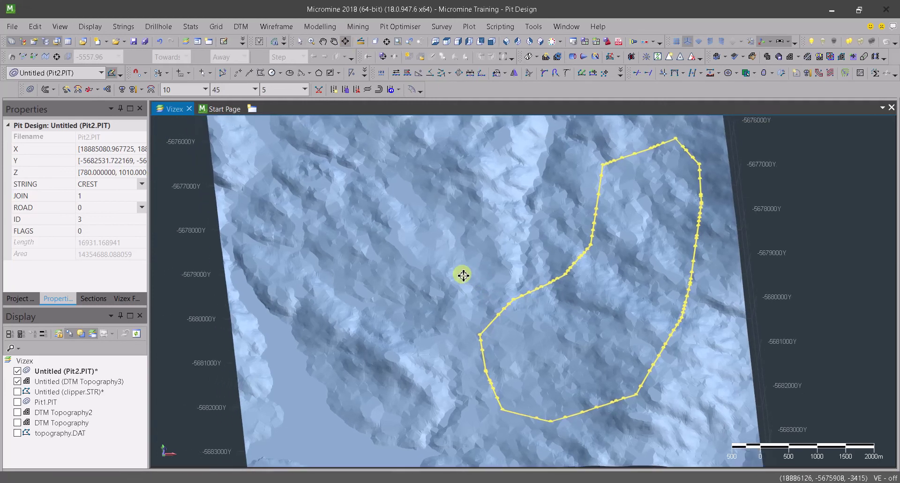
{"action": "middle_click_drag", "start_coordinate": [462, 273], "coordinate": [547, 357]}
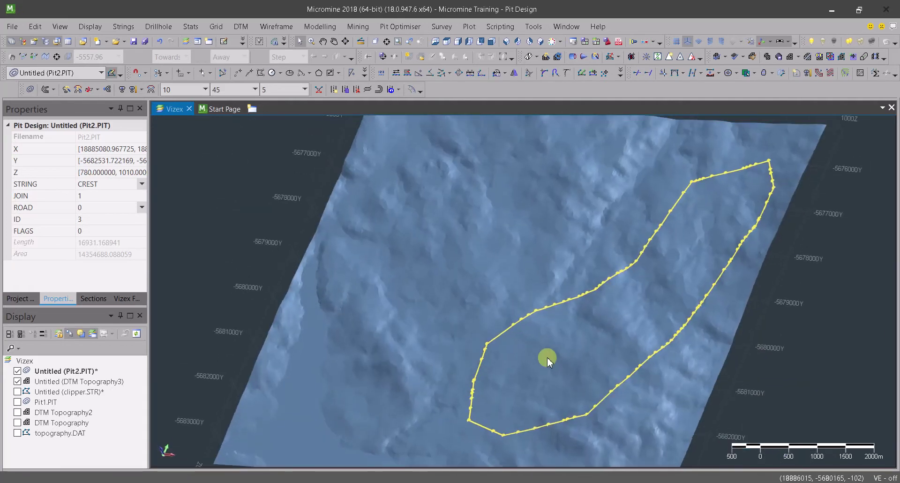
{"action": "left_click_drag", "start_coordinate": [150, 234], "coordinate": [229, 247]}
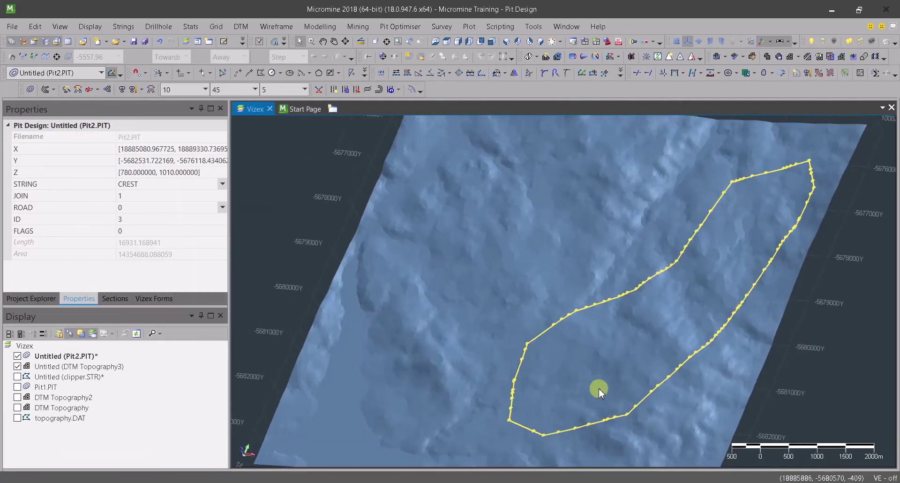
Select the closed CREST string (ID 3) and check its elevation in Properties, leaving it unchanged.
{"action": "left_click", "coordinate": [552, 328]}
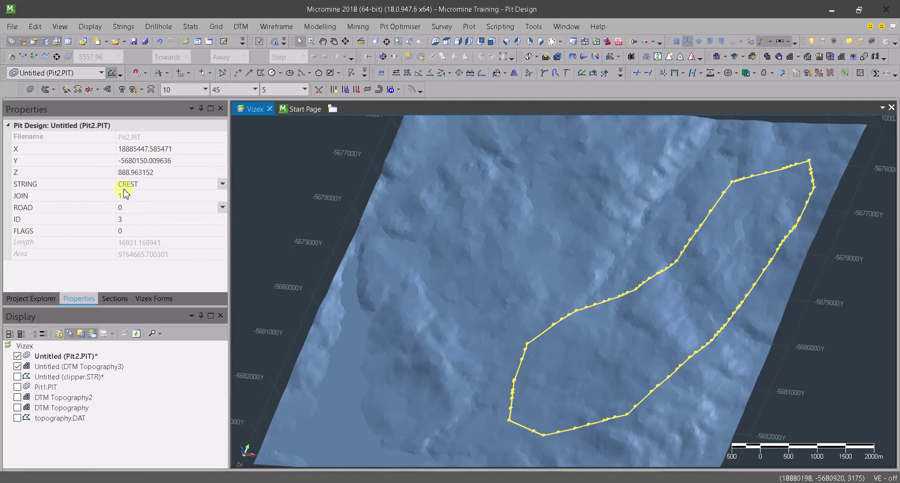
{"action": "left_click", "coordinate": [539, 333]}
{"action": "left_click", "coordinate": [894, 337]}
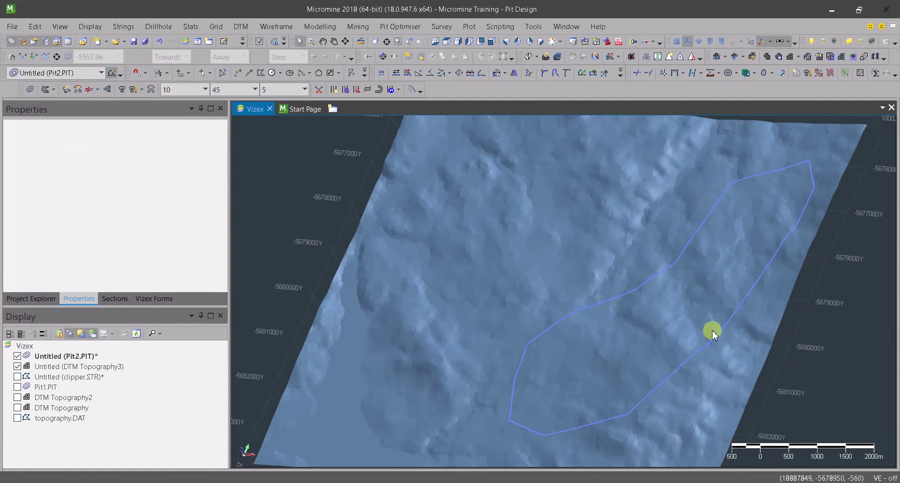
{"action": "left_click", "coordinate": [698, 351]}
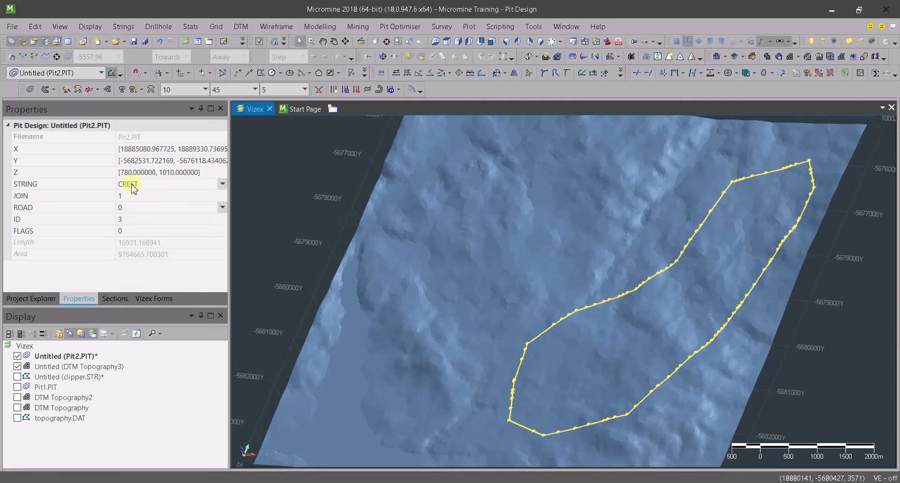
{"action": "left_click_drag", "start_coordinate": [126, 173], "coordinate": [134, 172]}
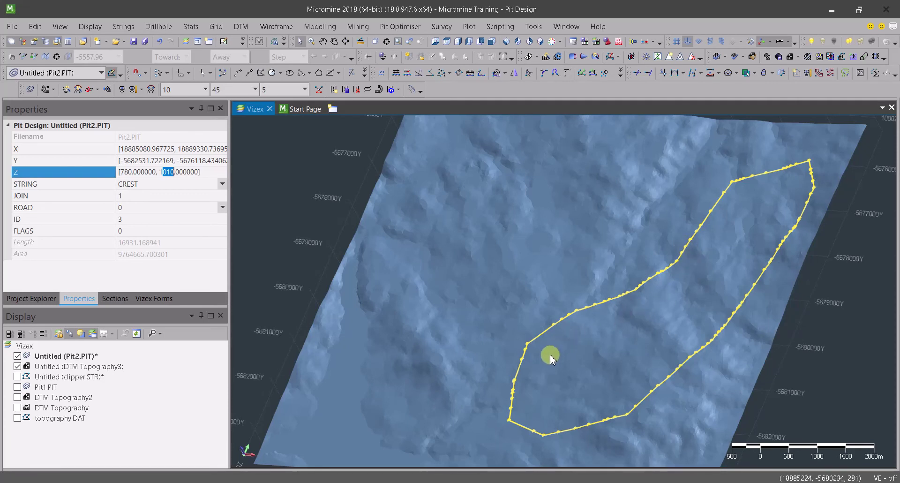
{"action": "left_click", "coordinate": [547, 382]}
{"action": "left_click_drag", "start_coordinate": [584, 362], "coordinate": [493, 341]}
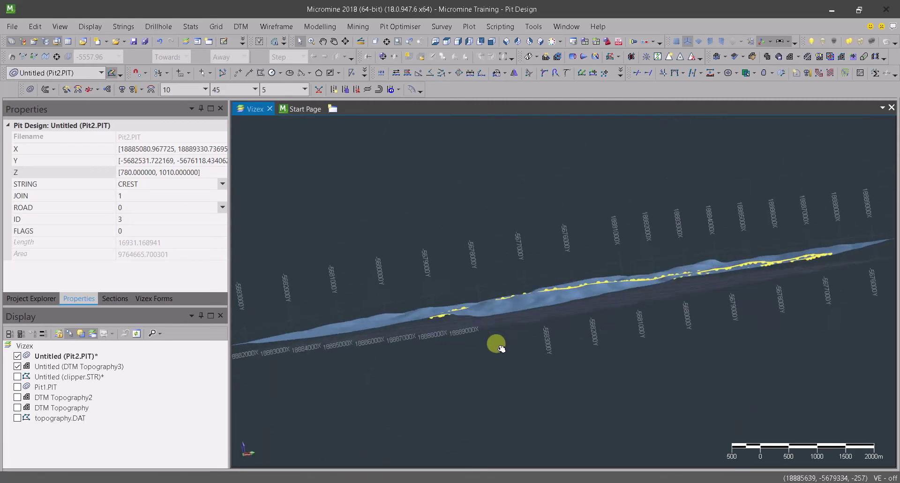
{"action": "left_click_drag", "start_coordinate": [645, 285], "coordinate": [583, 362]}
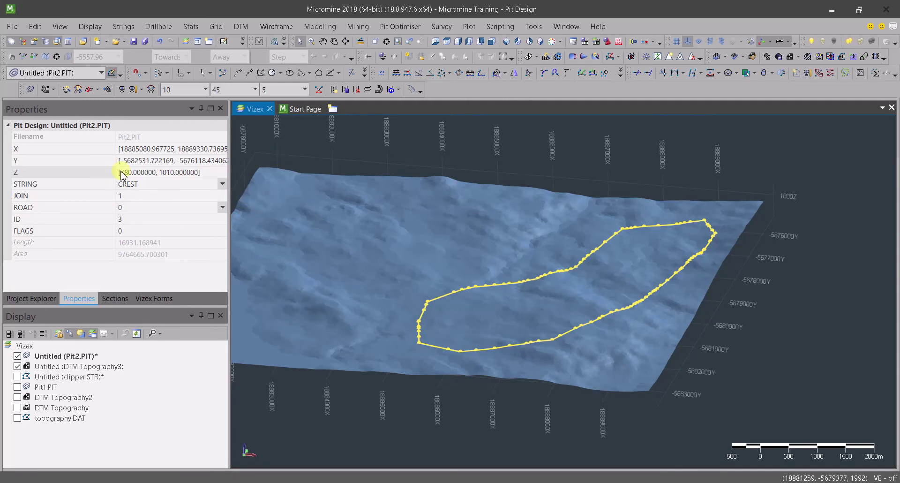
Project the crest string down to elevation 770 at a 45° batter, creating TOE string 4.
{"action": "left_click_drag", "start_coordinate": [122, 174], "coordinate": [138, 172]}
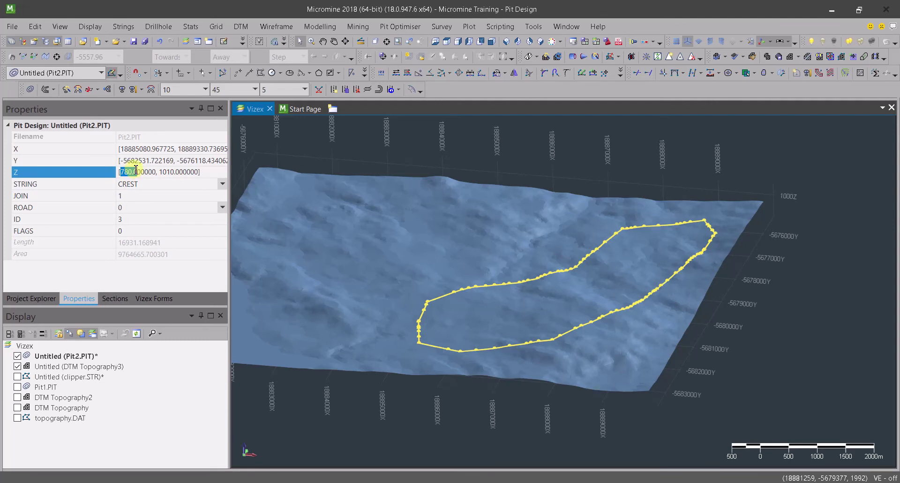
{"action": "left_click", "coordinate": [143, 91]}
{"action": "double_click", "coordinate": [184, 103]}
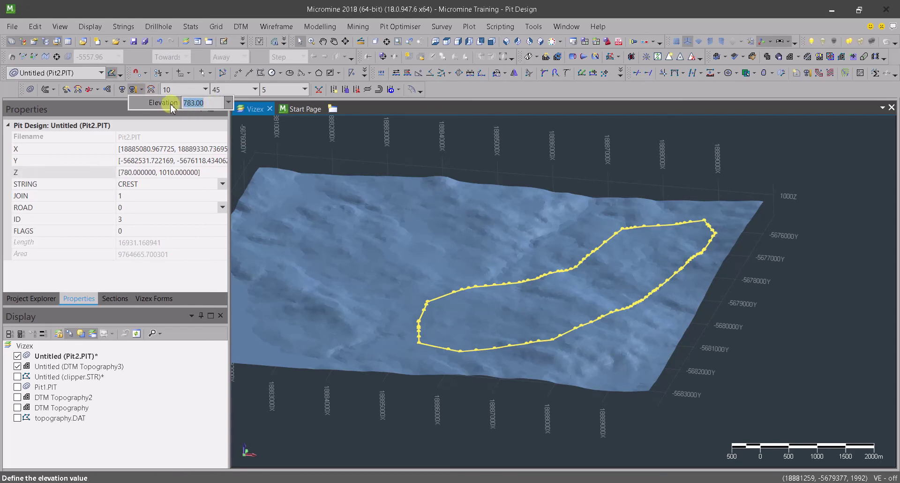
{"action": "type", "text": "770"}
{"action": "key", "text": "Return"}
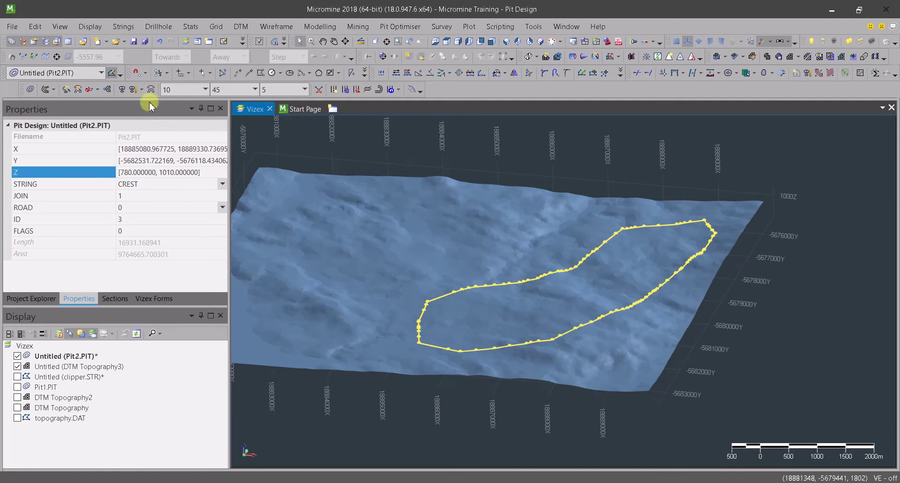
{"action": "left_click", "coordinate": [335, 259]}
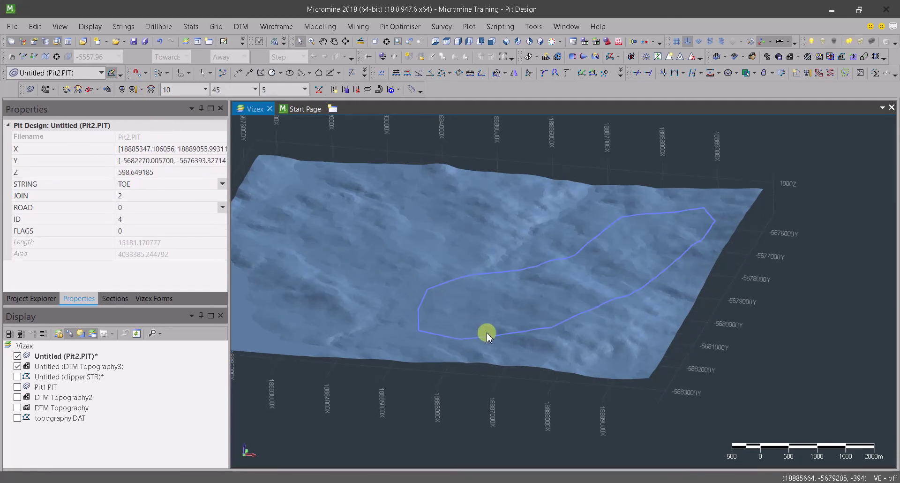
Hide the DTM Topography3 surface, orbit the pit strings and select the inner toe string.
{"action": "middle_click_drag", "start_coordinate": [486, 332], "coordinate": [530, 333]}
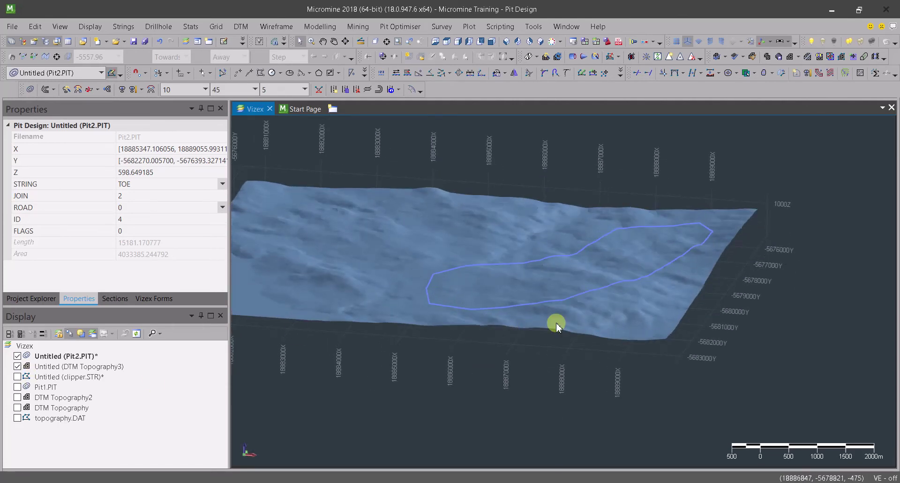
{"action": "left_click", "coordinate": [20, 368]}
{"action": "middle_click_drag", "start_coordinate": [650, 279], "coordinate": [651, 282]}
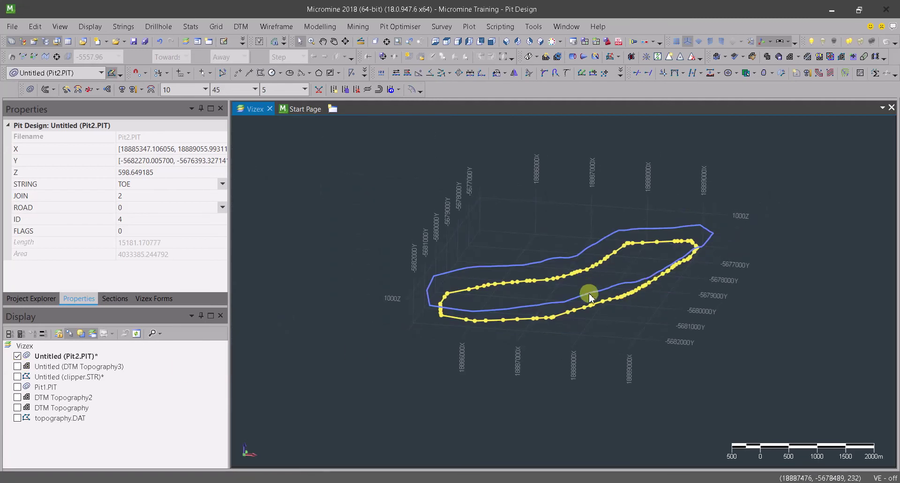
{"action": "middle_click_drag", "start_coordinate": [588, 293], "coordinate": [538, 271]}
{"action": "scroll", "coordinate": [482, 336], "scroll_direction": "up", "scroll_amount": 5}
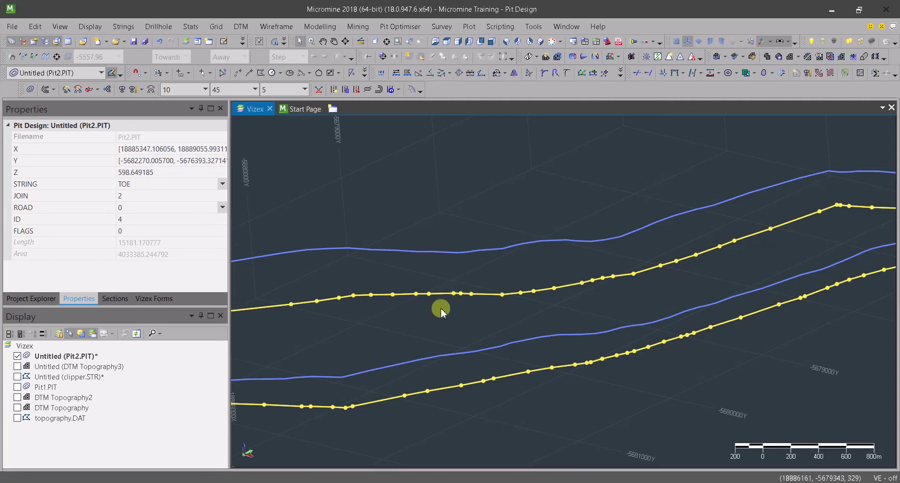
{"action": "middle_click_drag", "start_coordinate": [441, 312], "coordinate": [745, 335]}
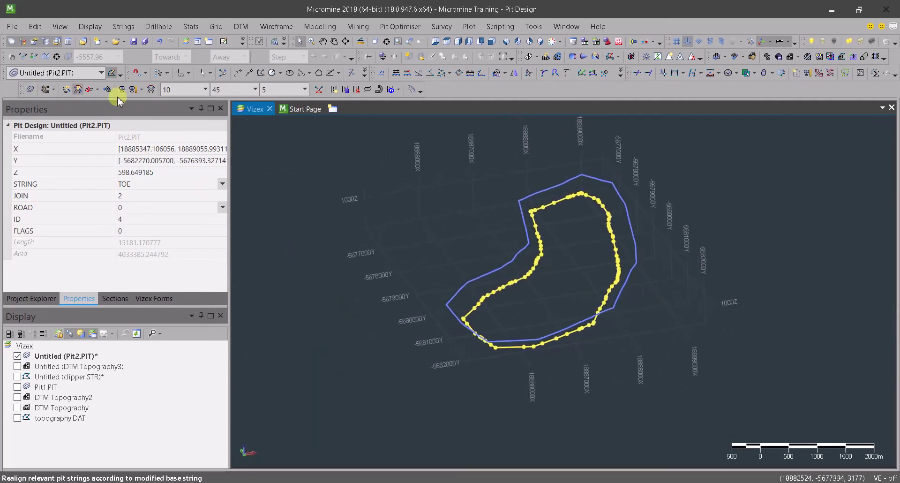
{"action": "middle_click_drag", "start_coordinate": [600, 275], "coordinate": [609, 307]}
{"action": "middle_click_drag", "start_coordinate": [525, 356], "coordinate": [445, 322]}
{"action": "key", "text": "Escape"}
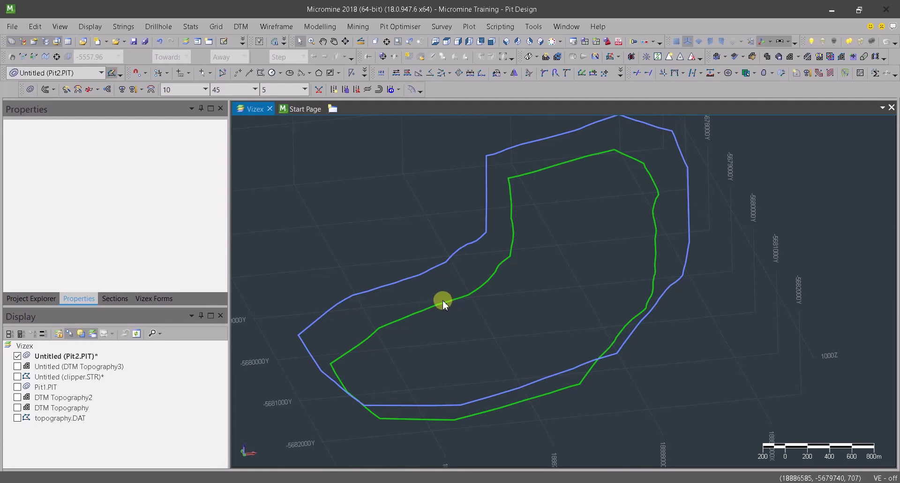
{"action": "left_click", "coordinate": [443, 303]}
{"action": "left_click", "coordinate": [441, 333]}
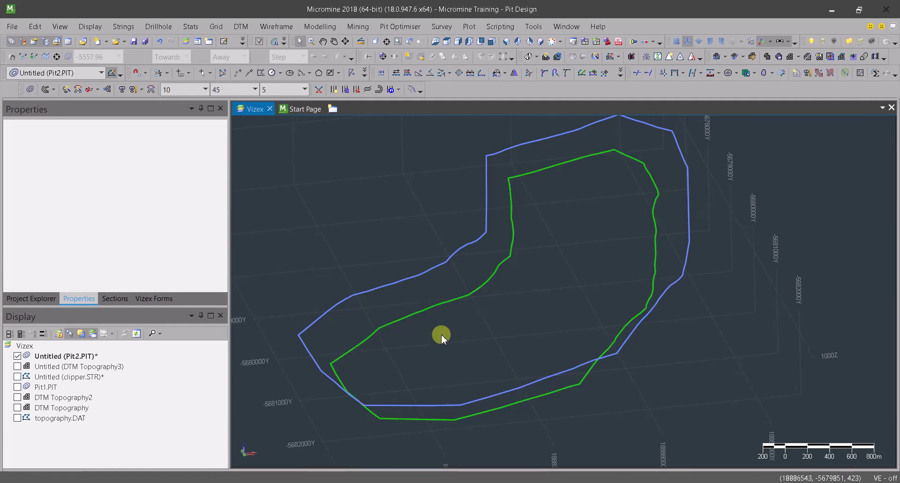
{"action": "left_click", "coordinate": [441, 307]}
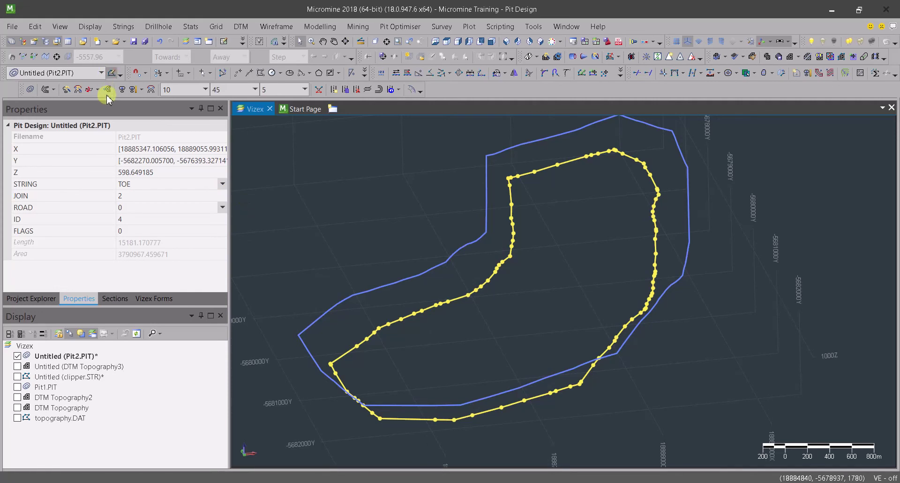
Expand the toe string by the berm width into a new crest string.
{"action": "left_click", "coordinate": [153, 90]}
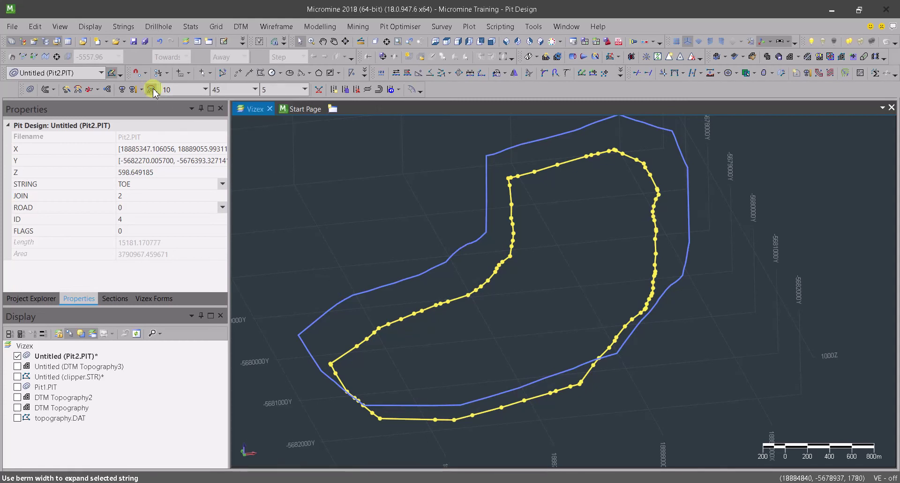
{"action": "scroll", "coordinate": [487, 288], "scroll_direction": "up", "scroll_amount": 8}
{"action": "scroll", "coordinate": [451, 286], "scroll_direction": "up", "scroll_amount": 4}
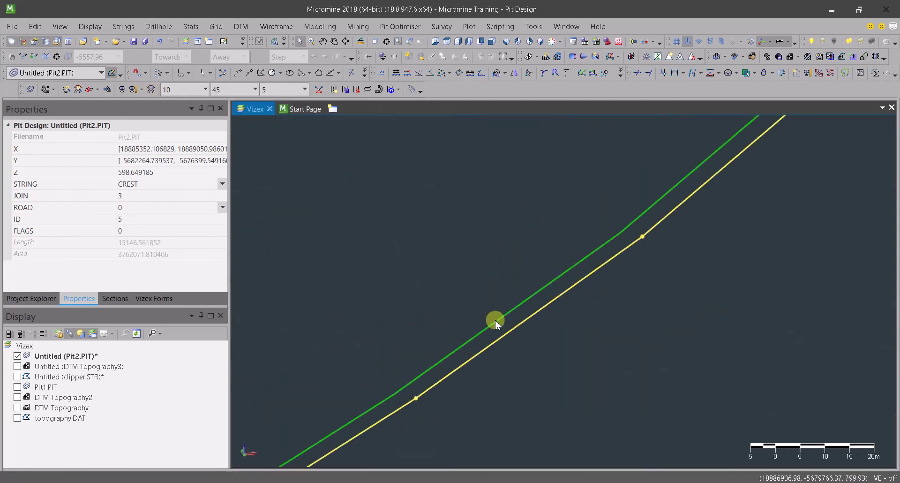
{"action": "scroll", "coordinate": [488, 331], "scroll_direction": "down", "scroll_amount": 10}
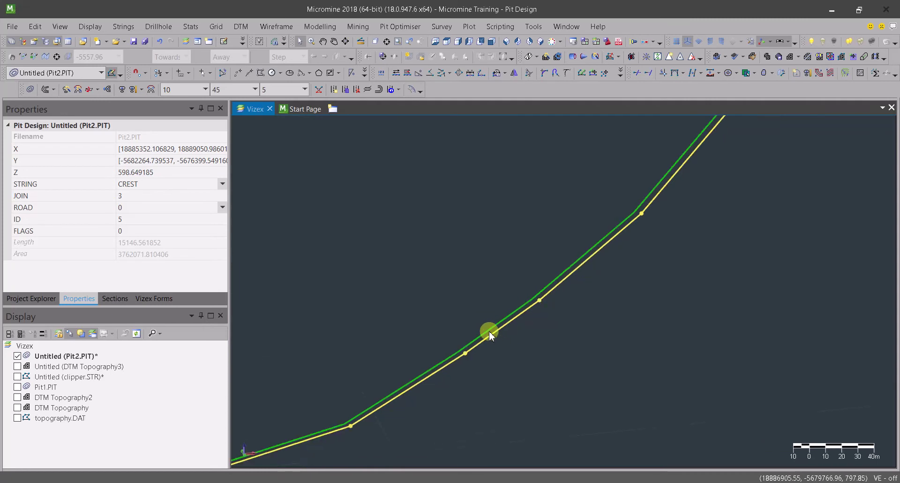
{"action": "middle_click_drag", "start_coordinate": [489, 345], "coordinate": [493, 315]}
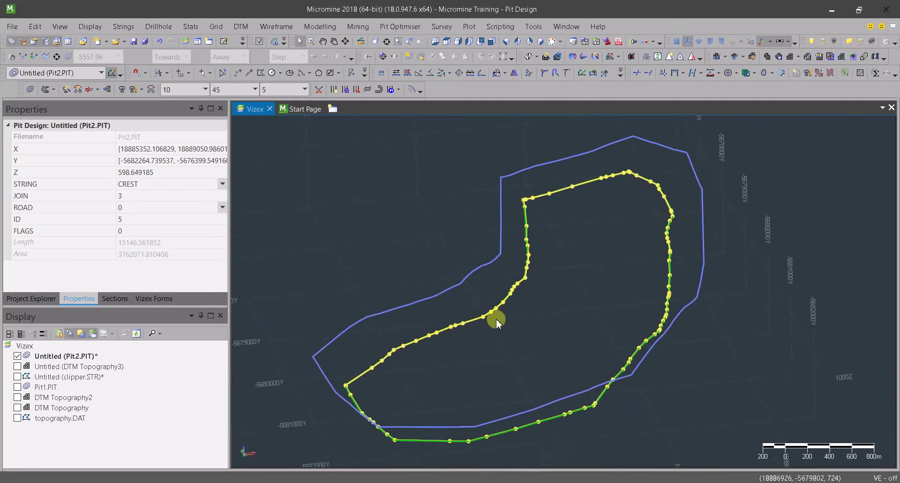
Project the new crest down into TOE string 6, then expand it into CREST string 7.
{"action": "left_click", "coordinate": [123, 90]}
{"action": "scroll", "coordinate": [420, 353], "scroll_direction": "up", "scroll_amount": 5}
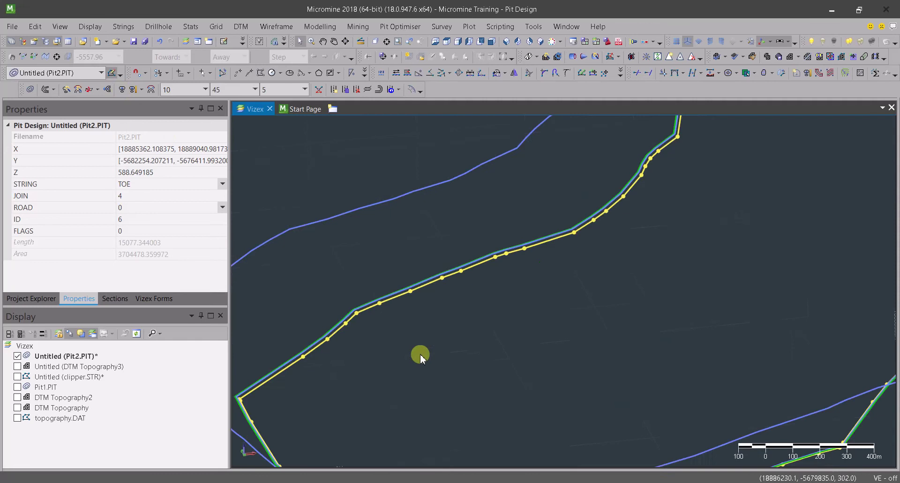
{"action": "scroll", "coordinate": [341, 211], "scroll_direction": "down", "scroll_amount": 2}
{"action": "scroll", "coordinate": [340, 211], "scroll_direction": "down", "scroll_amount": 3}
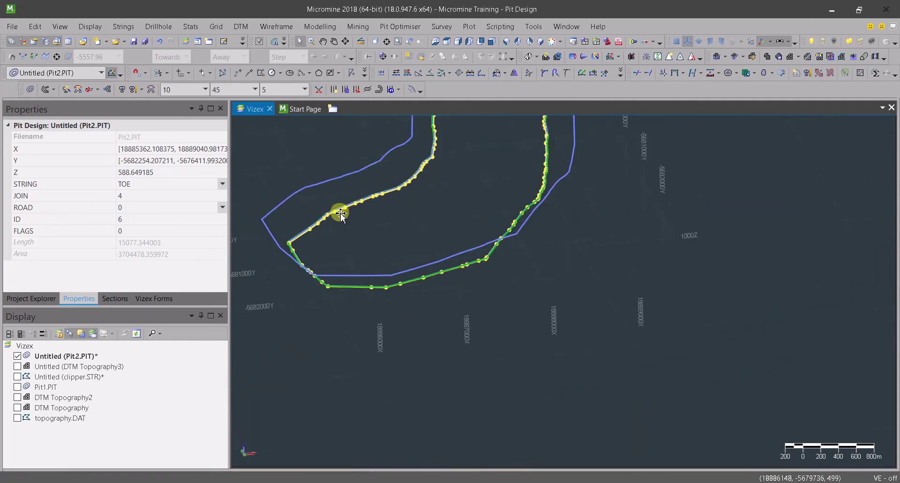
{"action": "scroll", "coordinate": [402, 276], "scroll_direction": "up", "scroll_amount": 6}
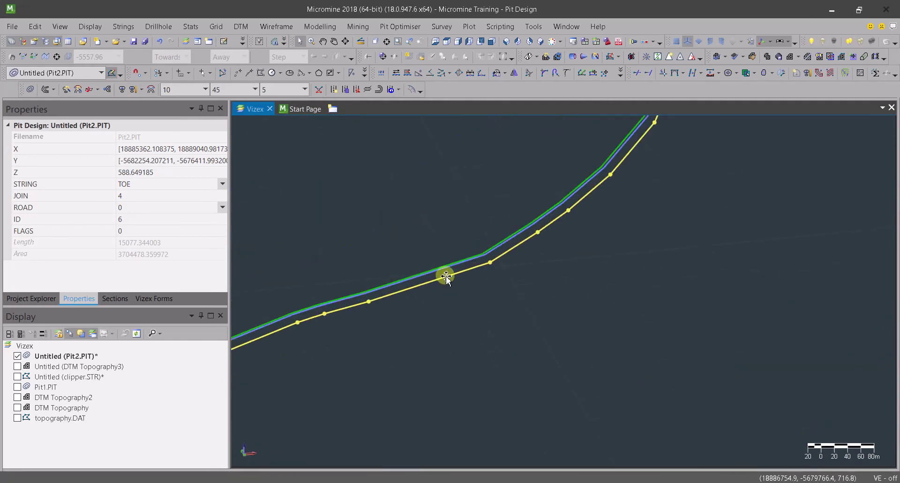
{"action": "left_click", "coordinate": [150, 89]}
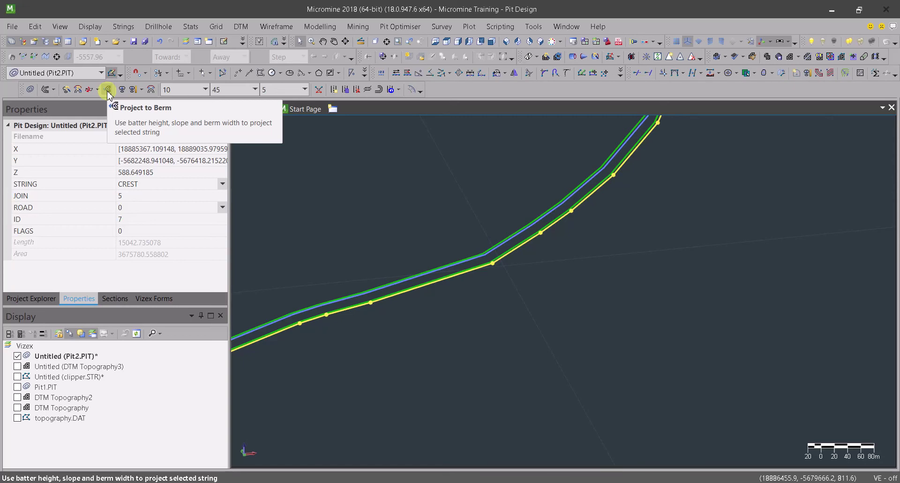
Add seven bench-and-berm steps with Project to Berm, reaching CREST ID 21 at 518.65.
{"action": "left_click", "coordinate": [107, 90]}
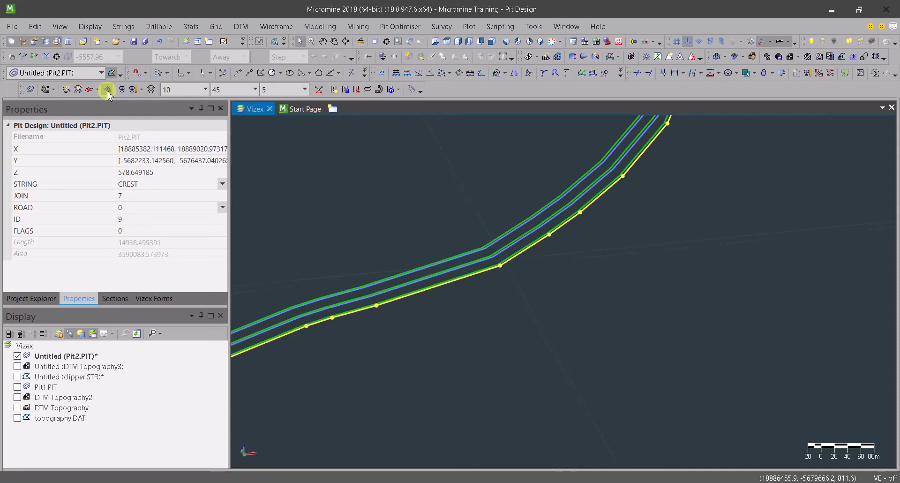
{"action": "left_click", "coordinate": [107, 90]}
{"action": "left_click", "coordinate": [107, 90]}
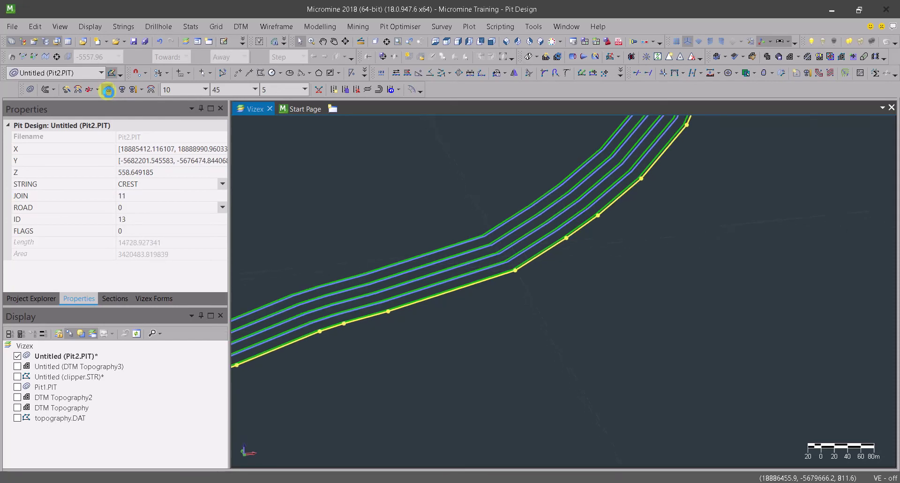
{"action": "left_click", "coordinate": [107, 90]}
{"action": "left_click", "coordinate": [108, 90]}
{"action": "left_click", "coordinate": [107, 90]}
{"action": "left_click", "coordinate": [107, 90]}
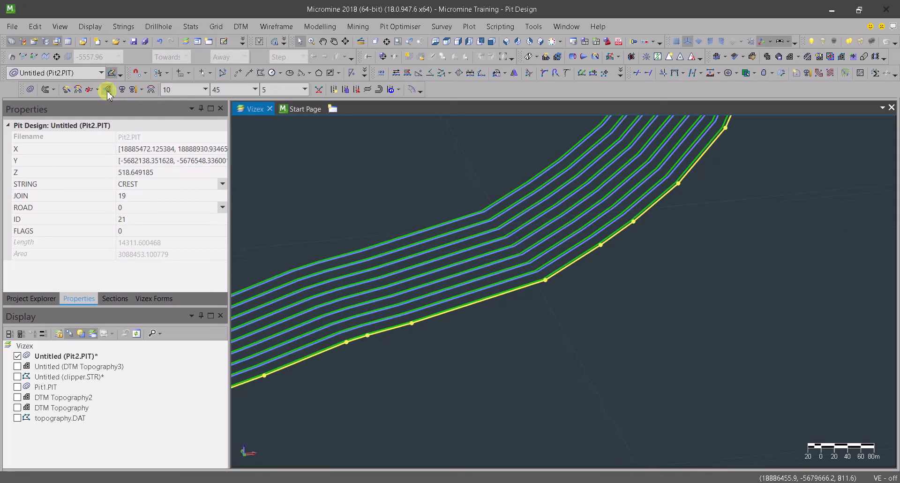
Orbit the pit to inspect the stacked benches and its top bend.
{"action": "scroll", "coordinate": [466, 231], "scroll_direction": "down", "scroll_amount": 5}
{"action": "middle_click_drag", "start_coordinate": [465, 231], "coordinate": [496, 231]}
{"action": "scroll", "coordinate": [496, 232], "scroll_direction": "up", "scroll_amount": 2}
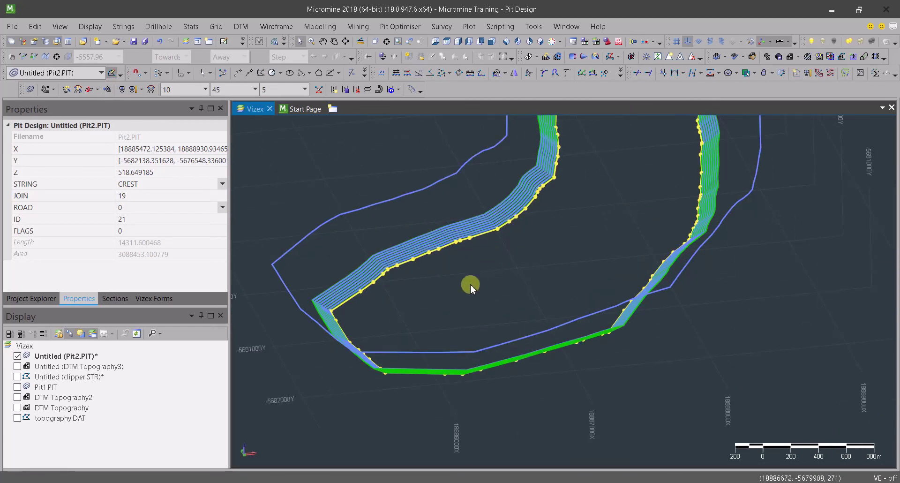
{"action": "middle_click_drag", "start_coordinate": [470, 285], "coordinate": [628, 264]}
{"action": "mouse_move", "coordinate": [598, 291]}
{"action": "middle_mouse_down"}
{"action": "mouse_move", "coordinate": [498, 297]}
{"action": "mouse_move", "coordinate": [521, 352]}
{"action": "mouse_move", "coordinate": [727, 310]}
{"action": "mouse_move", "coordinate": [512, 283]}
{"action": "mouse_move", "coordinate": [456, 318]}
{"action": "mouse_move", "coordinate": [680, 286]}
{"action": "mouse_move", "coordinate": [745, 253]}
{"action": "mouse_move", "coordinate": [743, 209]}
{"action": "mouse_move", "coordinate": [655, 253]}
{"action": "mouse_move", "coordinate": [608, 190]}
{"action": "mouse_move", "coordinate": [597, 304]}
{"action": "middle_mouse_up"}
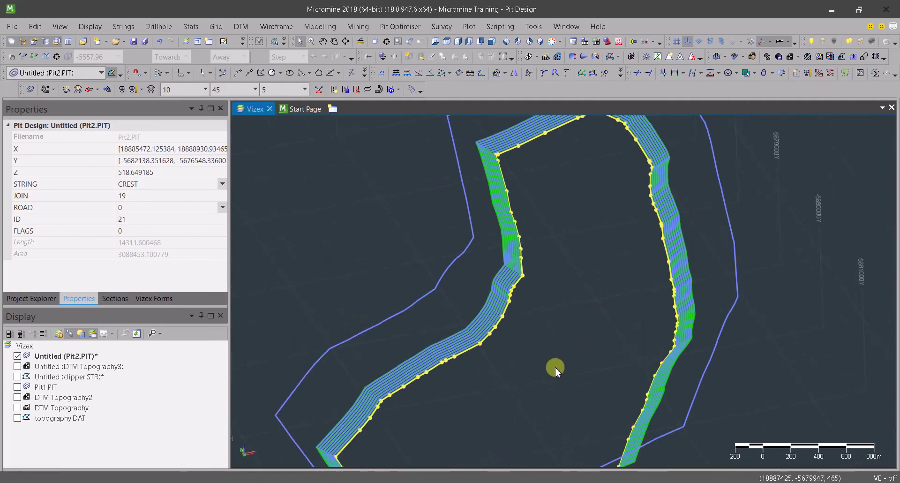
{"action": "middle_click_drag", "start_coordinate": [510, 372], "coordinate": [510, 300]}
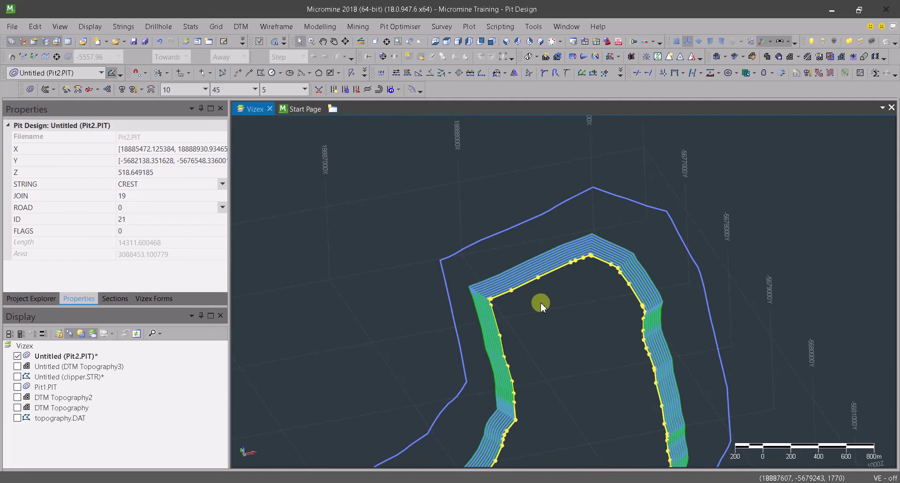
Zoom in on the top bend and drag the crest corner vertex down-right, undoing an accidental string move.
{"action": "middle_click_drag", "start_coordinate": [539, 309], "coordinate": [581, 191]}
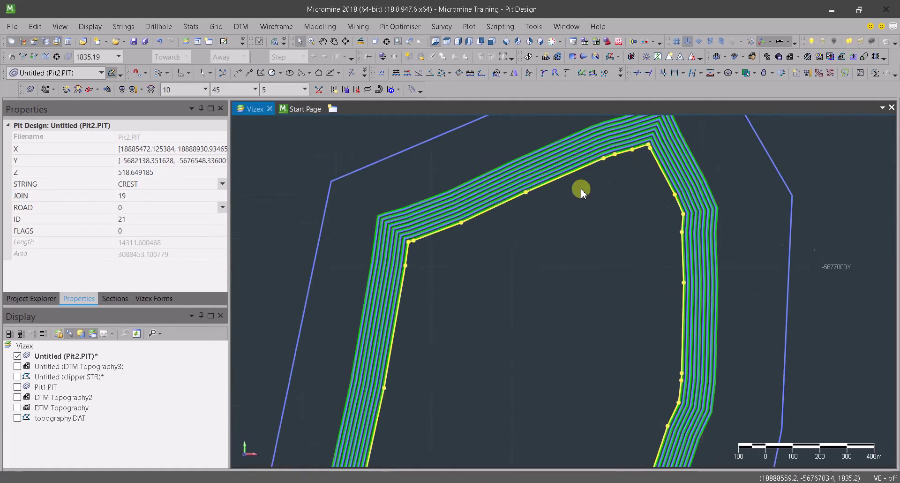
{"action": "scroll", "coordinate": [581, 191], "scroll_direction": "up", "scroll_amount": 3}
{"action": "scroll", "coordinate": [378, 350], "scroll_direction": "down", "scroll_amount": 1}
{"action": "scroll", "coordinate": [437, 291], "scroll_direction": "up", "scroll_amount": 1}
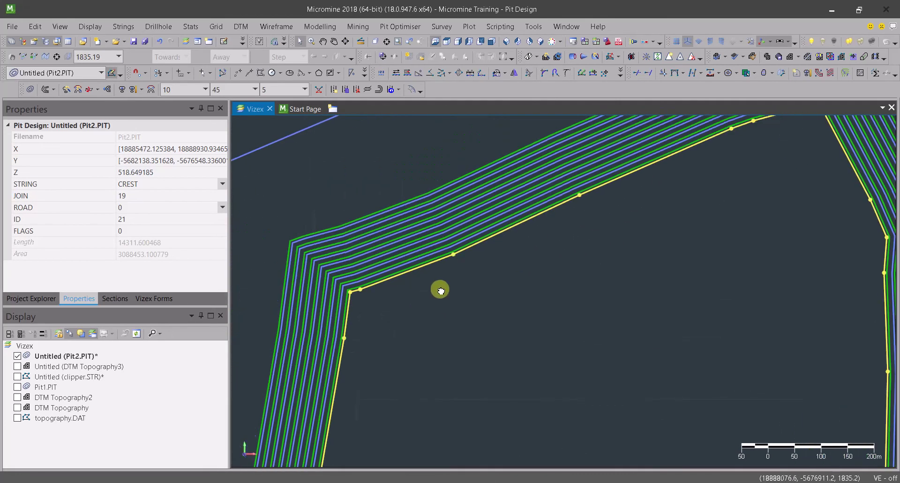
{"action": "scroll", "coordinate": [344, 299], "scroll_direction": "up", "scroll_amount": 3}
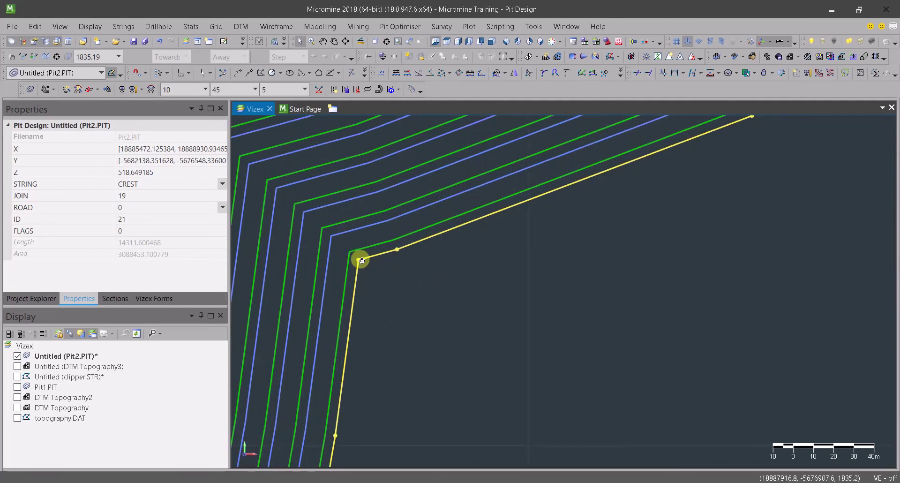
{"action": "left_click_drag", "start_coordinate": [362, 261], "coordinate": [471, 422]}
{"action": "scroll", "coordinate": [471, 422], "scroll_direction": "down", "scroll_amount": 4}
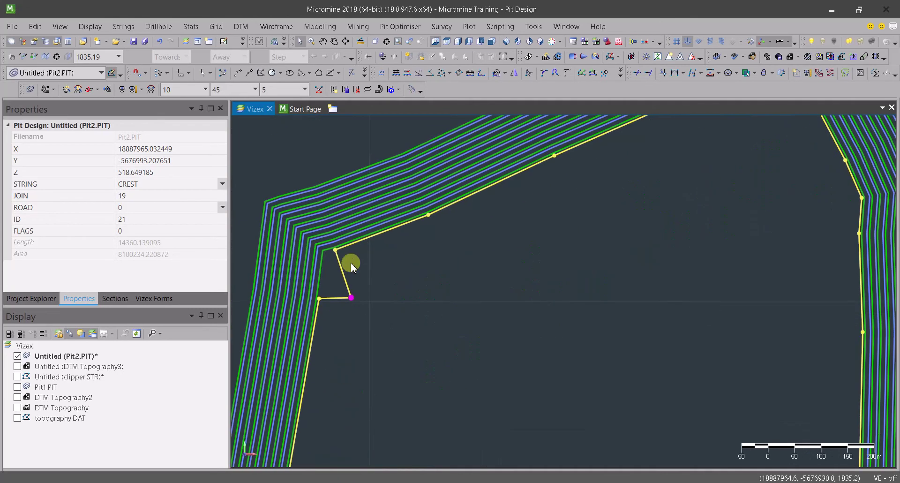
{"action": "left_click_drag", "start_coordinate": [337, 255], "coordinate": [397, 282]}
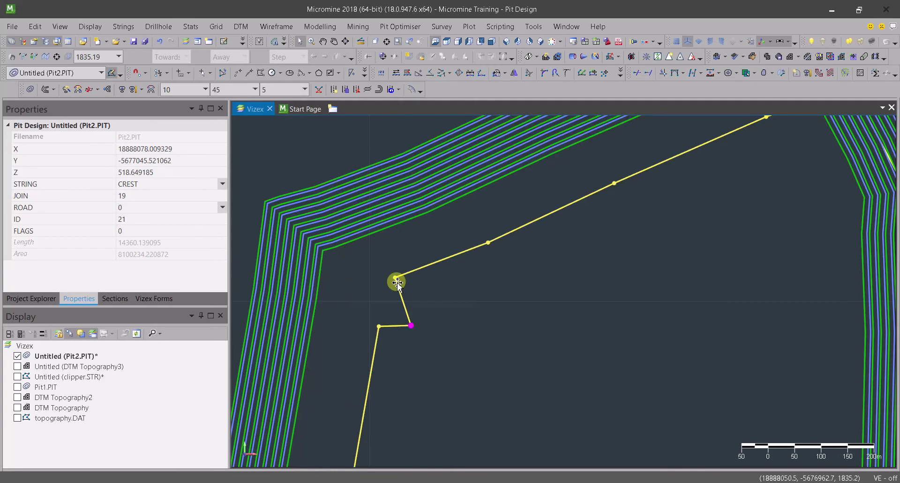
{"action": "key", "text": "ctrl+z"}
Drag further crest vertices down toward the corner to follow the bench edge.
{"action": "left_click_drag", "start_coordinate": [337, 252], "coordinate": [417, 293]}
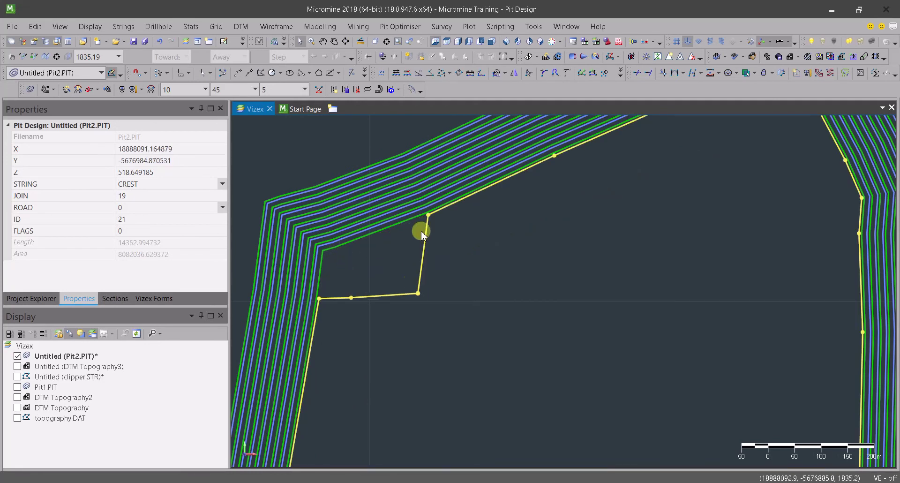
{"action": "left_click_drag", "start_coordinate": [430, 215], "coordinate": [475, 289]}
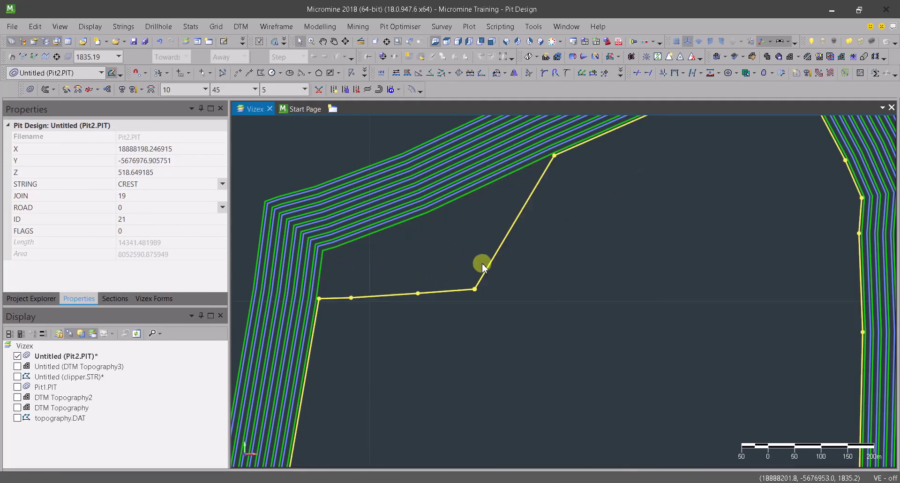
{"action": "left_click_drag", "start_coordinate": [555, 161], "coordinate": [606, 276]}
{"action": "middle_click_drag", "start_coordinate": [680, 285], "coordinate": [512, 343]}
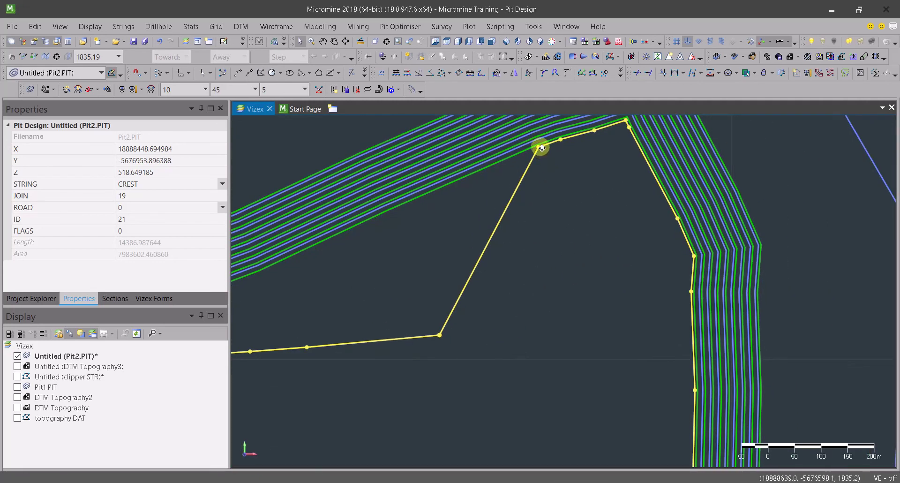
{"action": "left_click_drag", "start_coordinate": [541, 147], "coordinate": [576, 324]}
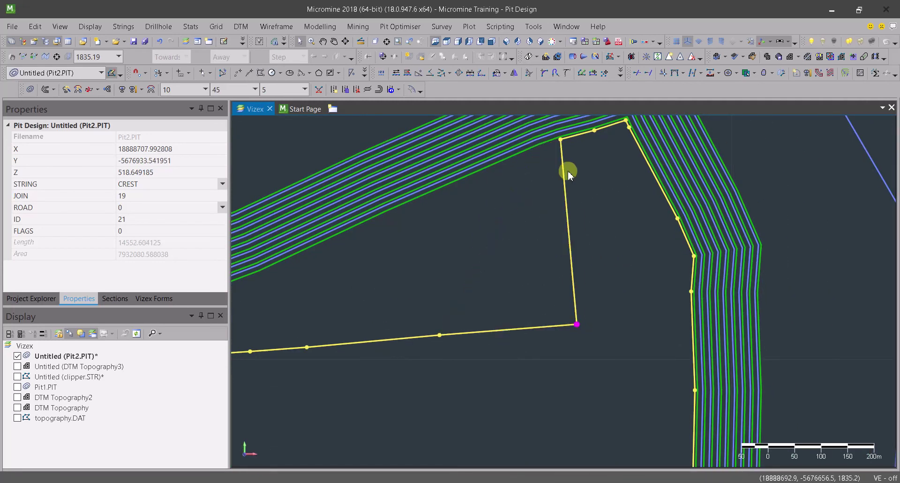
{"action": "left_click_drag", "start_coordinate": [563, 143], "coordinate": [631, 316]}
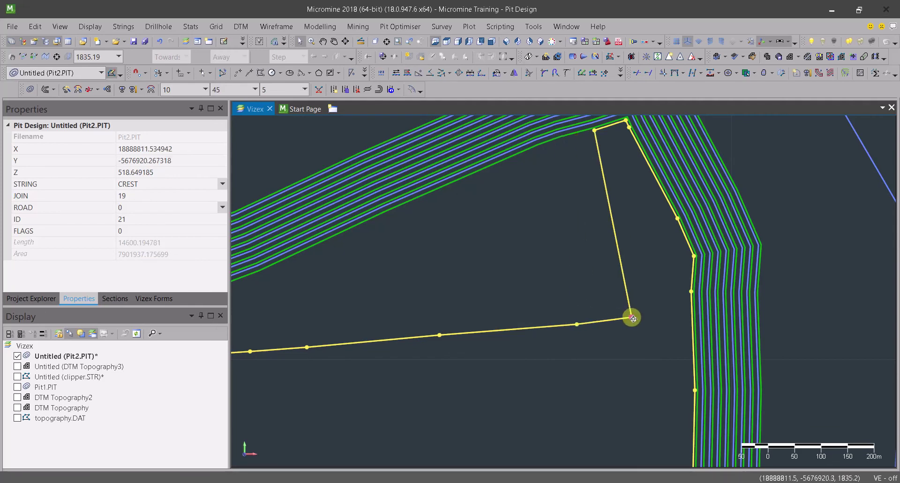
{"action": "middle_click_drag", "start_coordinate": [631, 316], "coordinate": [524, 318]}
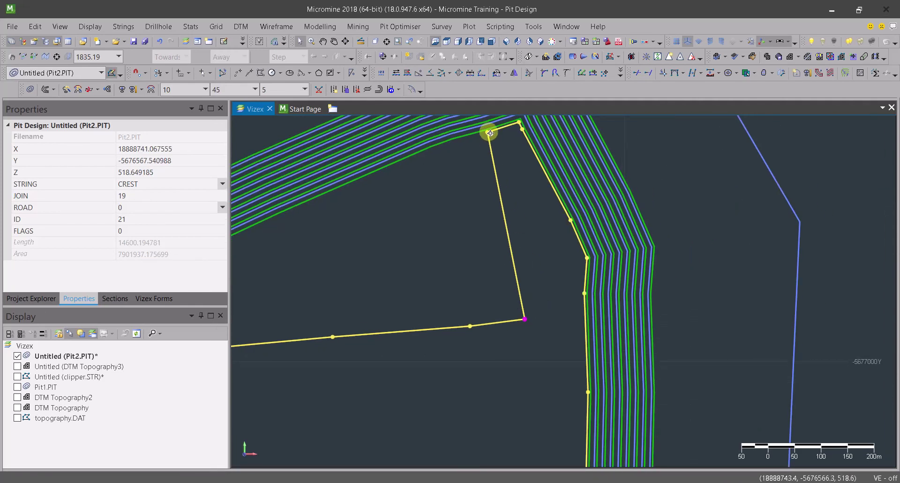
Delete five surplus corner vertices from CREST string 21 and drag the remaining one onto the bench edge.
{"action": "right_click", "coordinate": [490, 133]}
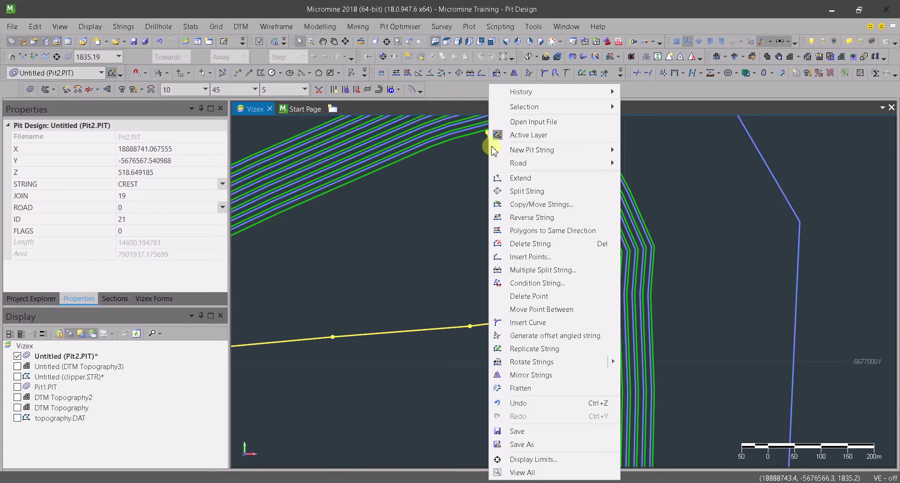
{"action": "left_click", "coordinate": [520, 296]}
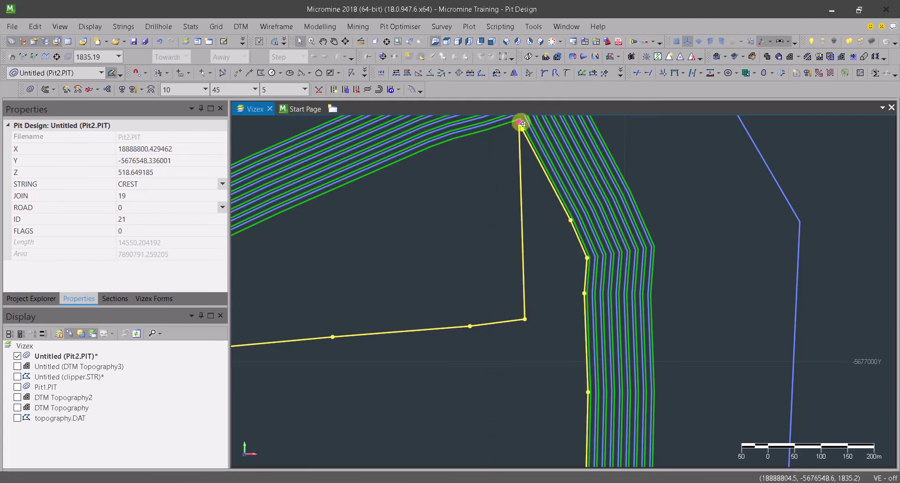
{"action": "right_click", "coordinate": [521, 123]}
{"action": "left_click", "coordinate": [529, 297]}
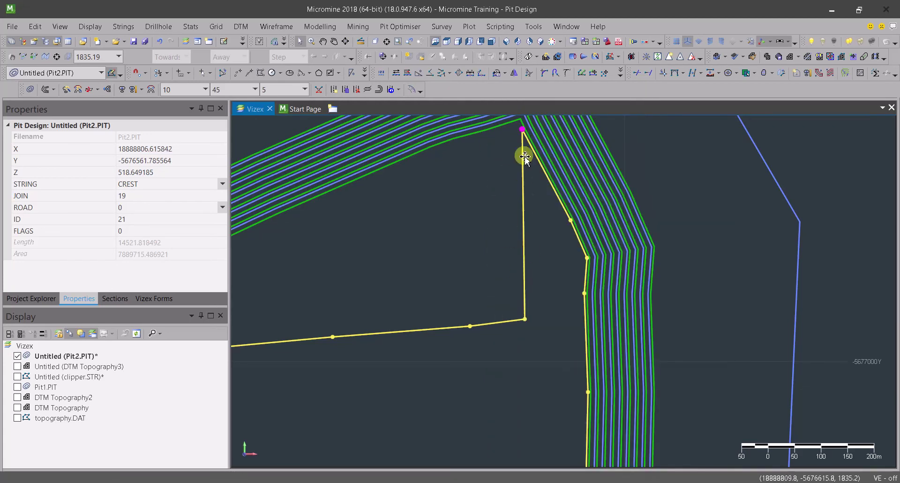
{"action": "right_click", "coordinate": [523, 129]}
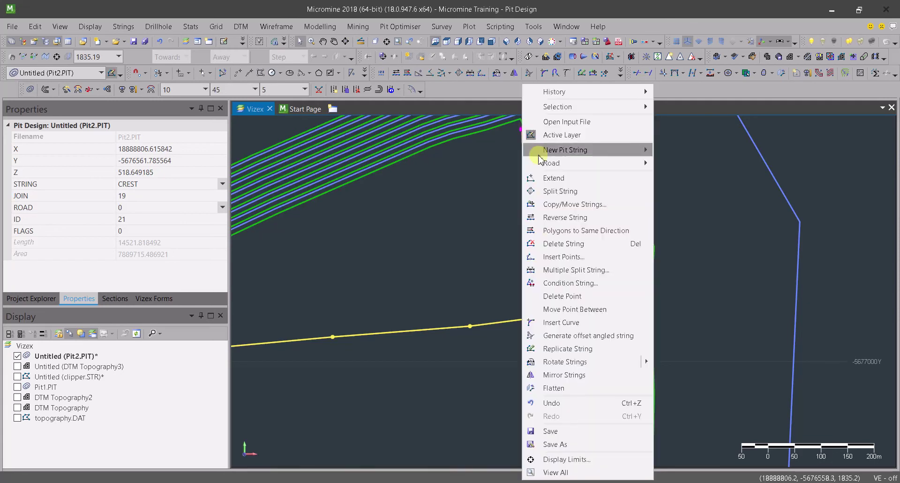
{"action": "left_click", "coordinate": [546, 297]}
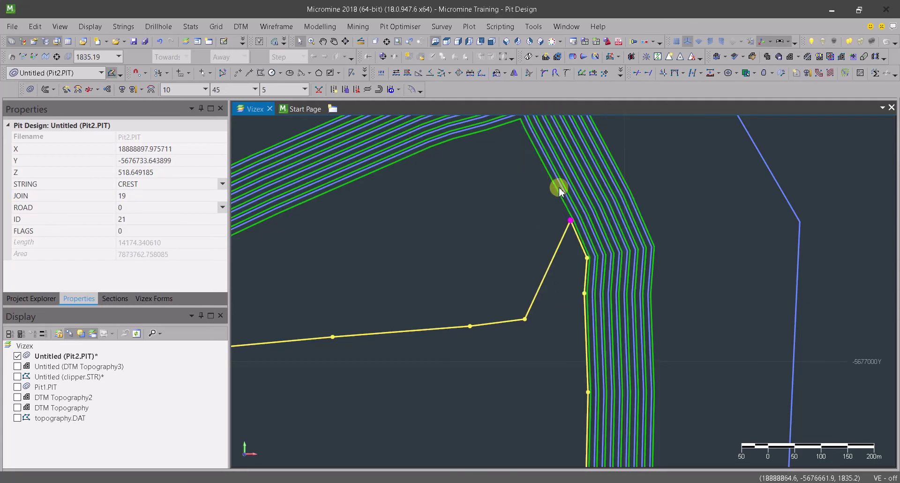
{"action": "right_click", "coordinate": [572, 221]}
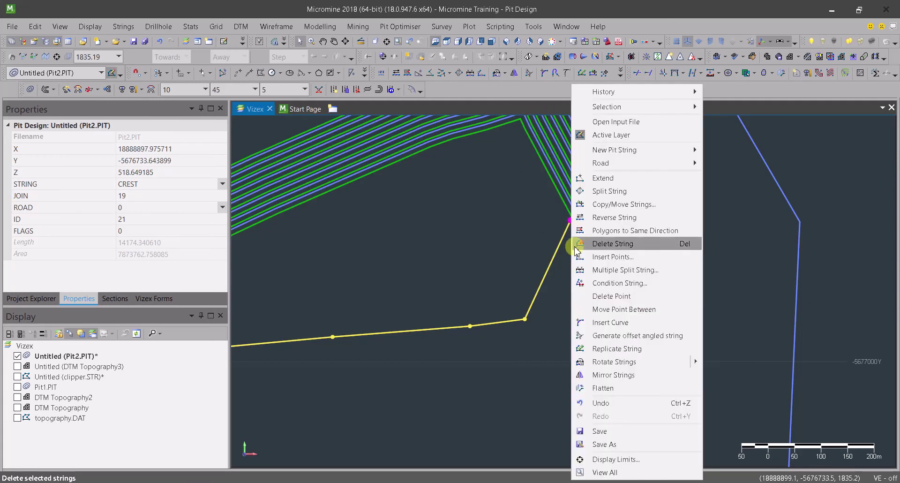
{"action": "left_click", "coordinate": [593, 296]}
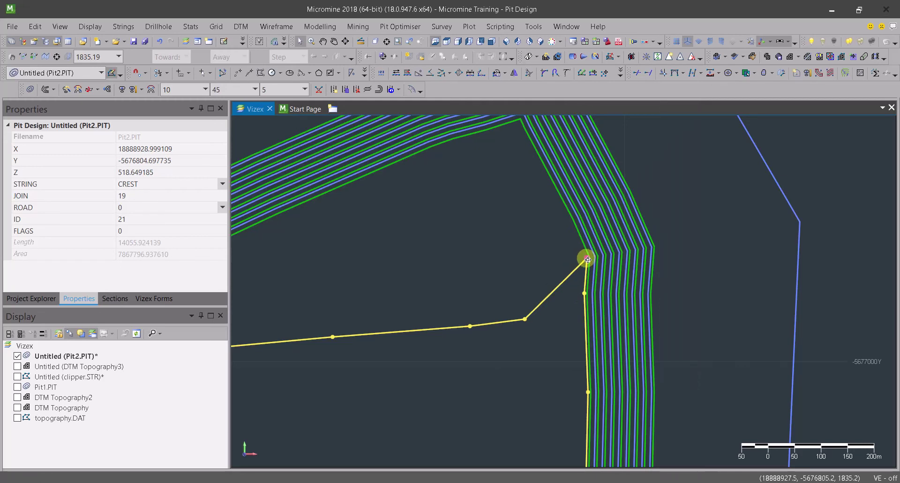
{"action": "right_click", "coordinate": [587, 259]}
{"action": "left_click", "coordinate": [593, 294]}
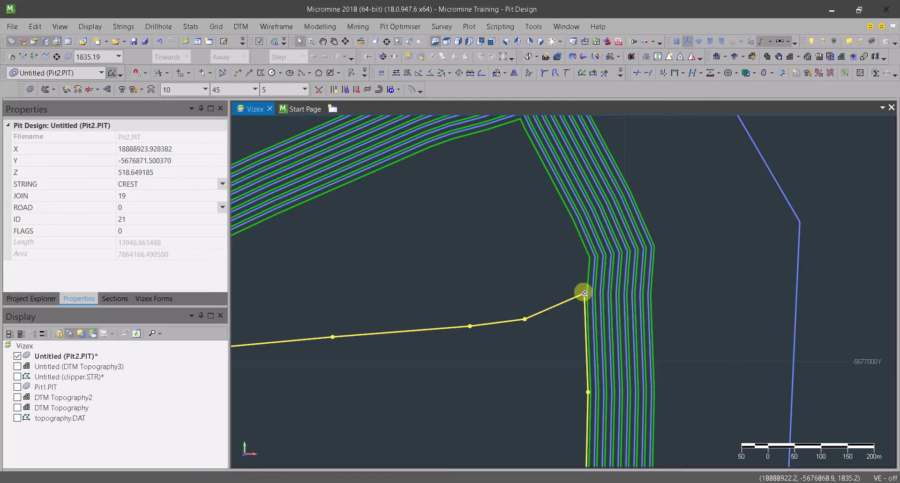
{"action": "left_click_drag", "start_coordinate": [585, 299], "coordinate": [584, 320]}
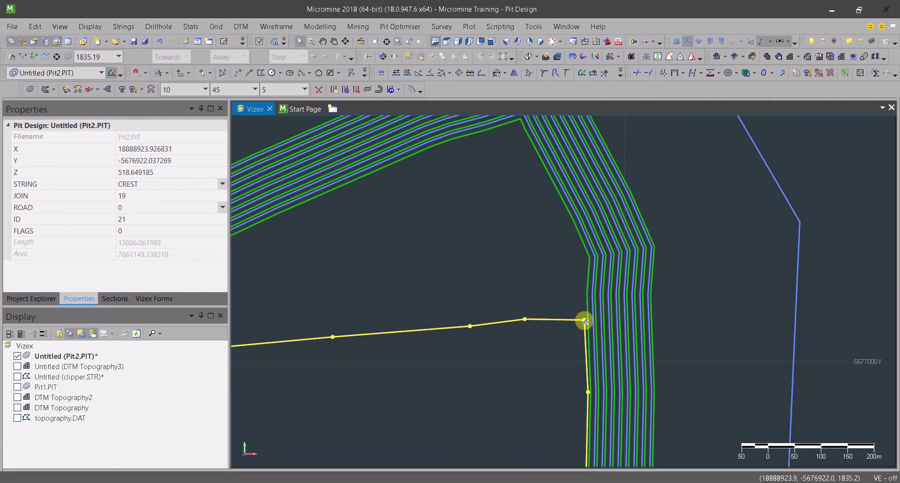
Centre the pit and project the reshaped crest down four benches to CREST ID 29 at 478.65.
{"action": "scroll", "coordinate": [549, 363], "scroll_direction": "down", "scroll_amount": 5}
{"action": "mouse_move", "coordinate": [484, 322]}
{"action": "middle_mouse_down"}
{"action": "mouse_move", "coordinate": [542, 241]}
{"action": "mouse_move", "coordinate": [490, 308]}
{"action": "middle_mouse_up"}
{"action": "scroll", "coordinate": [473, 346], "scroll_direction": "up", "scroll_amount": 2}
{"action": "middle_click_drag", "start_coordinate": [459, 382], "coordinate": [549, 337]}
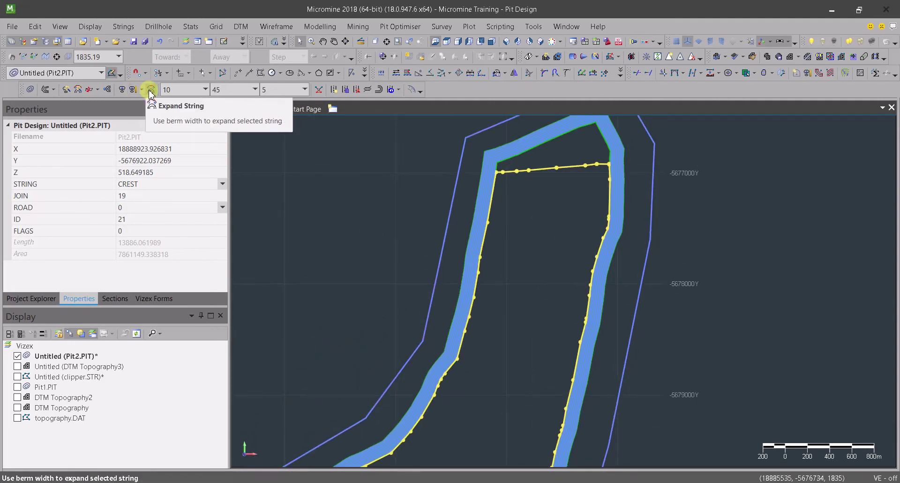
{"action": "left_click", "coordinate": [110, 91]}
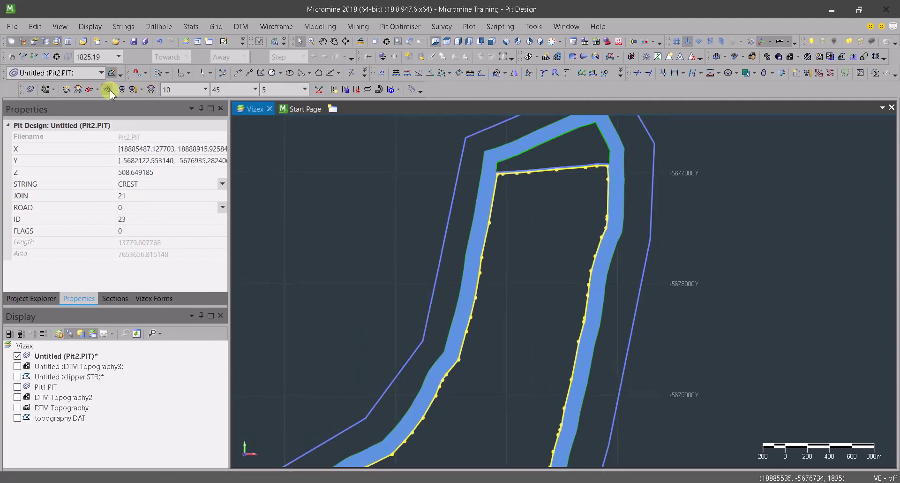
{"action": "left_click", "coordinate": [109, 91]}
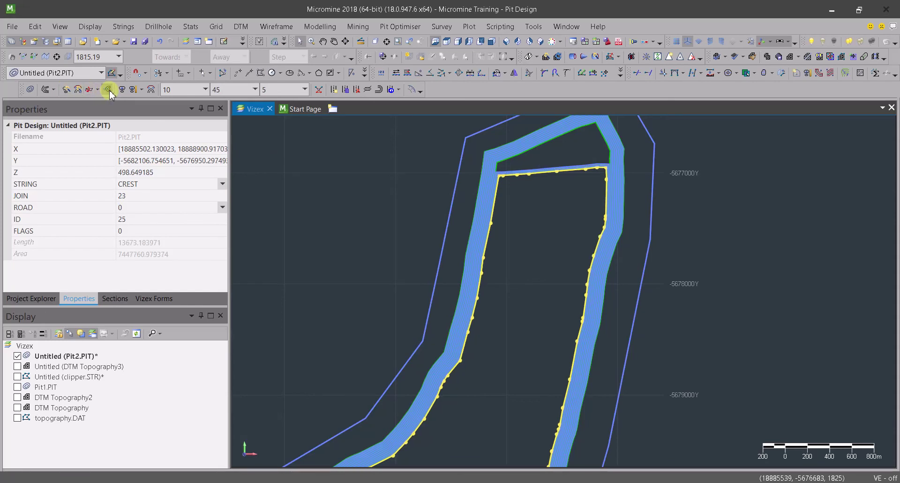
{"action": "left_click", "coordinate": [110, 91]}
{"action": "left_click", "coordinate": [110, 91]}
{"action": "scroll", "coordinate": [462, 366], "scroll_direction": "down", "scroll_amount": 5}
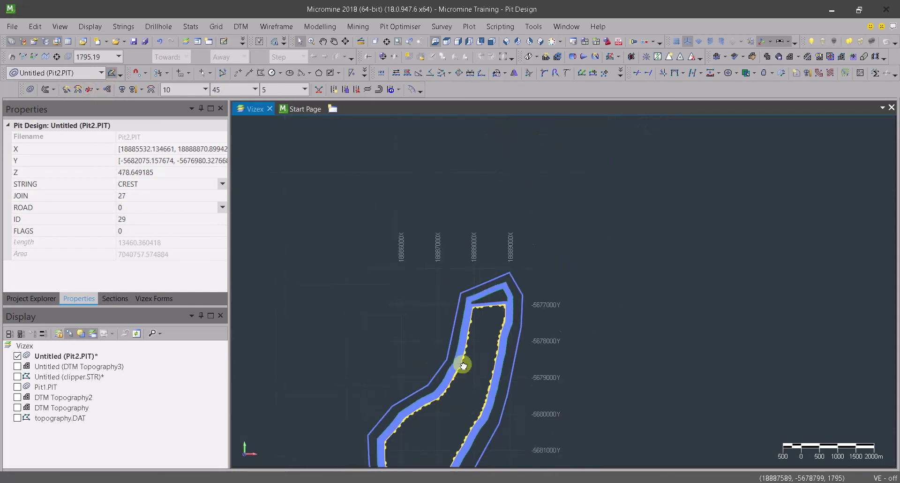
{"action": "scroll", "coordinate": [443, 349], "scroll_direction": "up", "scroll_amount": 2}
{"action": "scroll", "coordinate": [444, 349], "scroll_direction": "up", "scroll_amount": 8}
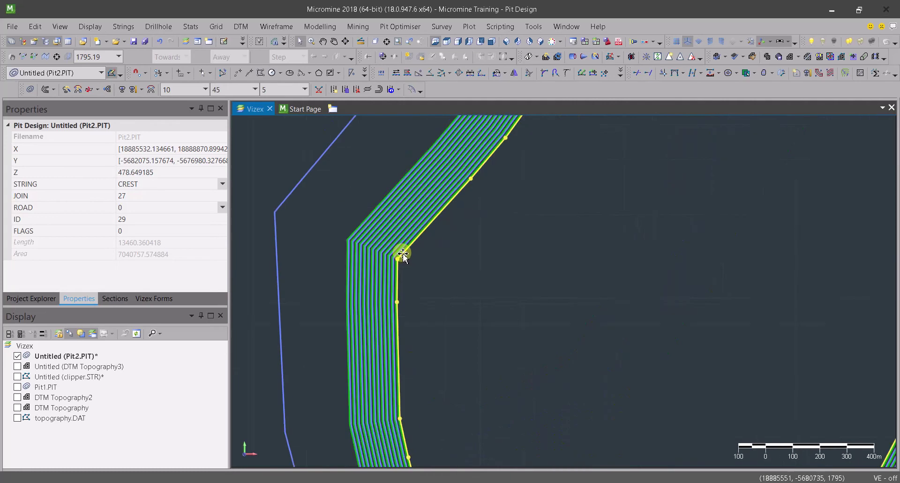
{"action": "scroll", "coordinate": [395, 311], "scroll_direction": "up", "scroll_amount": 2}
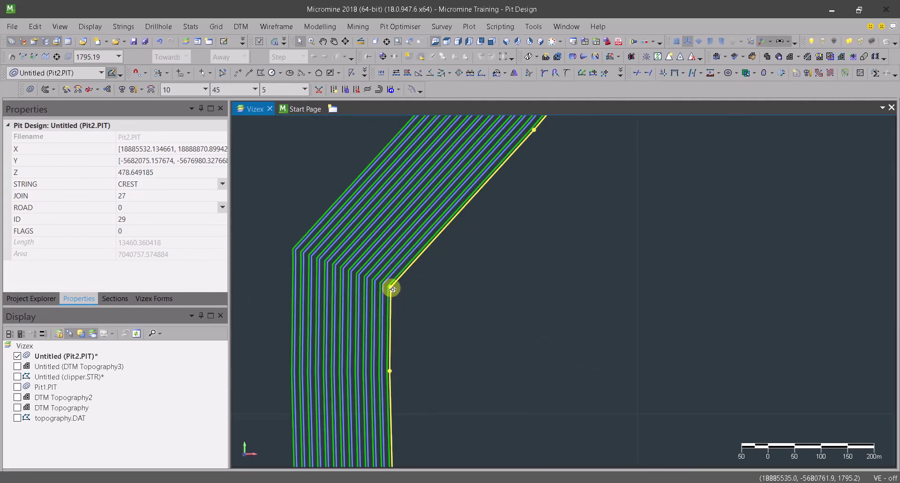
Drag the lower-left corner vertices of CREST string 29 down and right inside the benches.
{"action": "left_click_drag", "start_coordinate": [392, 288], "coordinate": [445, 302]}
{"action": "scroll", "coordinate": [412, 355], "scroll_direction": "down", "scroll_amount": 3}
{"action": "scroll", "coordinate": [451, 270], "scroll_direction": "up", "scroll_amount": 2}
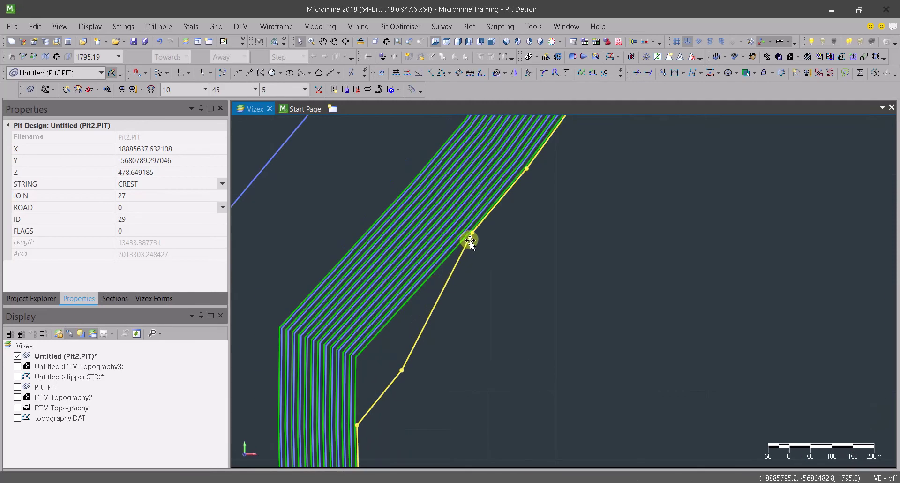
{"action": "left_click_drag", "start_coordinate": [473, 236], "coordinate": [487, 285]}
{"action": "scroll", "coordinate": [498, 264], "scroll_direction": "down", "scroll_amount": 2}
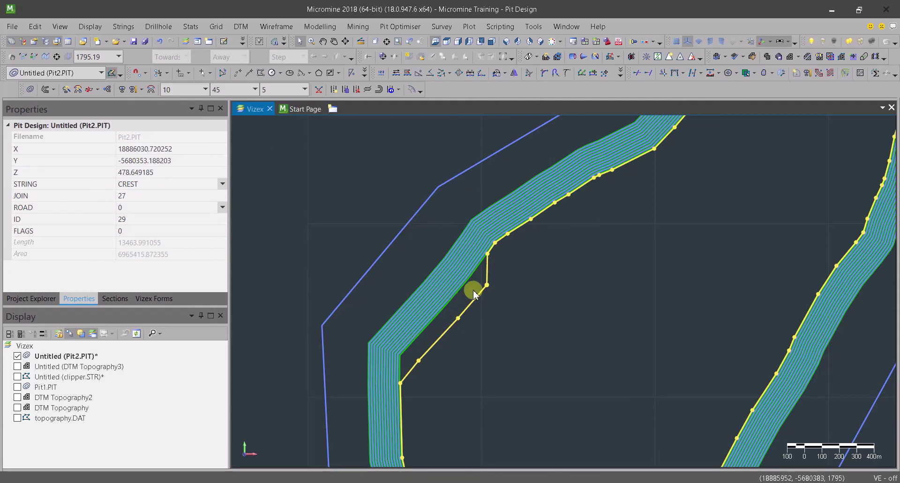
{"action": "scroll", "coordinate": [505, 282], "scroll_direction": "down", "scroll_amount": 3}
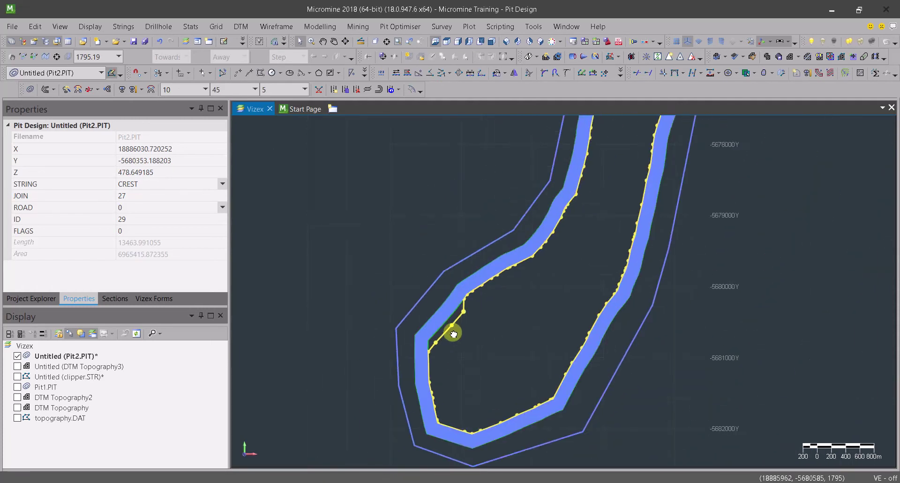
{"action": "scroll", "coordinate": [458, 287], "scroll_direction": "up", "scroll_amount": 4}
{"action": "left_click_drag", "start_coordinate": [471, 261], "coordinate": [481, 283]}
{"action": "left_click_drag", "start_coordinate": [483, 245], "coordinate": [539, 235]}
{"action": "scroll", "coordinate": [532, 244], "scroll_direction": "down", "scroll_amount": 3}
{"action": "middle_click_drag", "start_coordinate": [533, 244], "coordinate": [436, 323]}
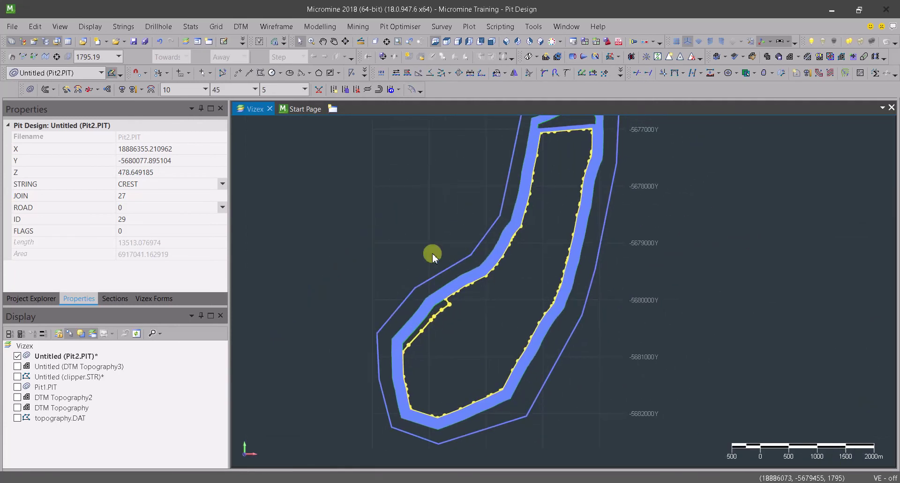
Project the edited crest down three more benches to CREST ID 35 at 448.65 and zoom in on the corner.
{"action": "left_click", "coordinate": [109, 89]}
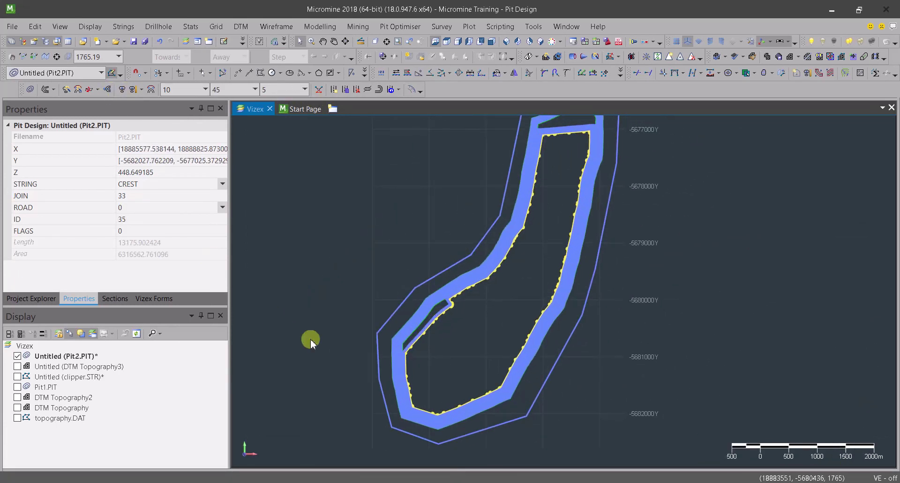
{"action": "scroll", "coordinate": [447, 384], "scroll_direction": "down", "scroll_amount": 3}
{"action": "scroll", "coordinate": [446, 384], "scroll_direction": "up", "scroll_amount": 5}
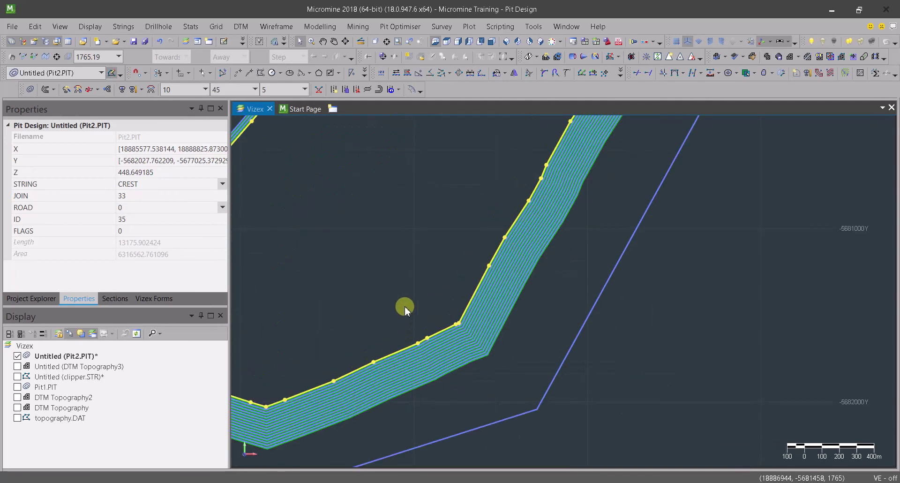
{"action": "scroll", "coordinate": [444, 366], "scroll_direction": "down", "scroll_amount": 3}
{"action": "scroll", "coordinate": [401, 336], "scroll_direction": "up", "scroll_amount": 3}
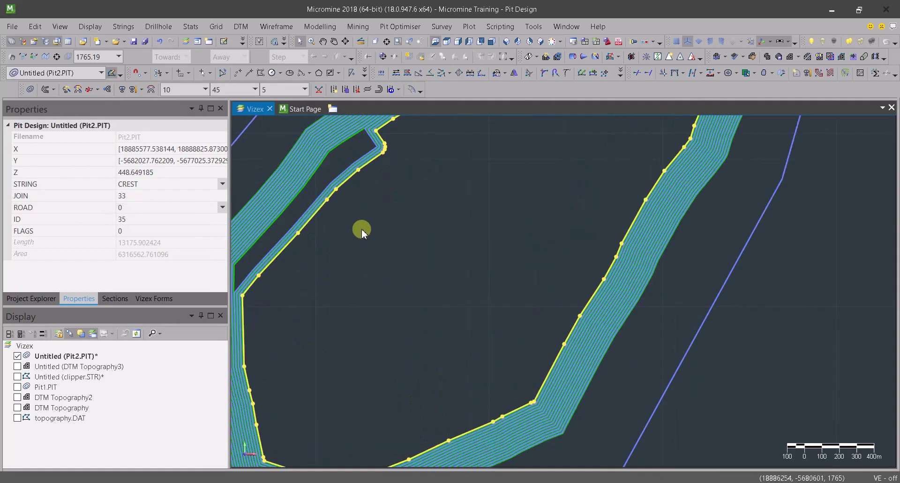
{"action": "scroll", "coordinate": [403, 225], "scroll_direction": "down", "scroll_amount": 3}
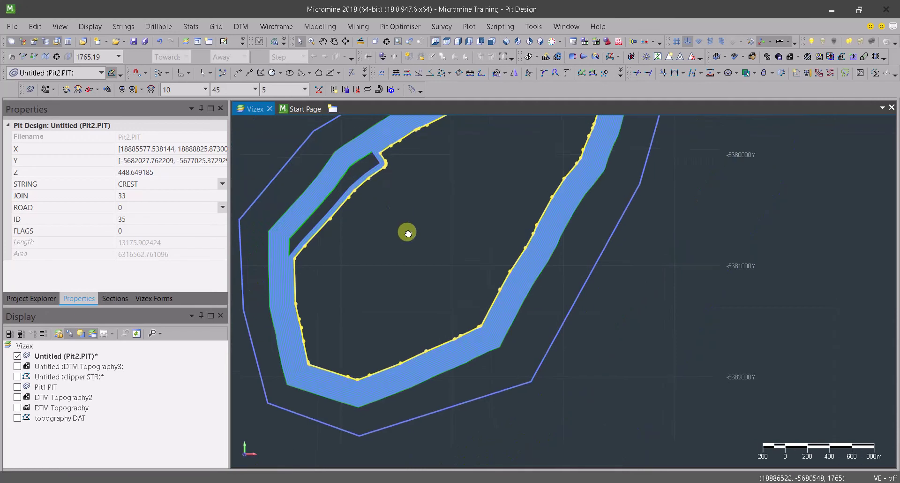
{"action": "scroll", "coordinate": [400, 304], "scroll_direction": "up", "scroll_amount": 4}
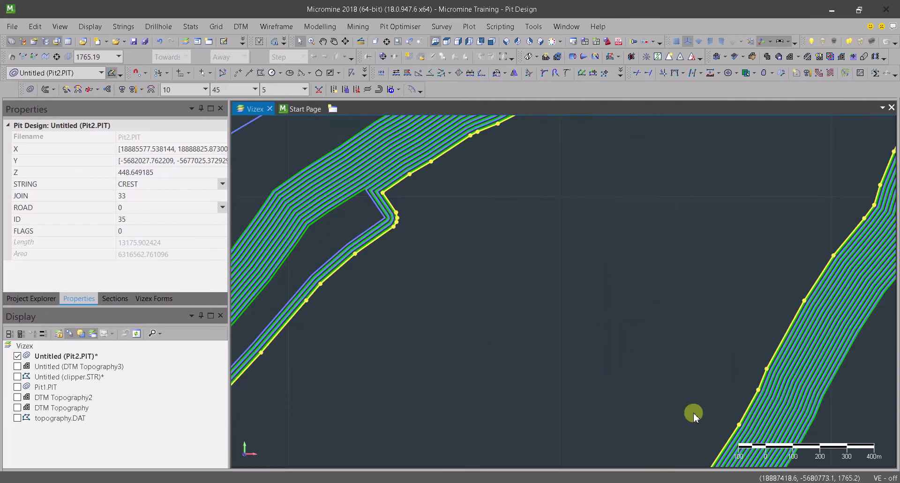
{"action": "scroll", "coordinate": [403, 290], "scroll_direction": "down", "scroll_amount": 3}
{"action": "scroll", "coordinate": [402, 287], "scroll_direction": "up", "scroll_amount": 3}
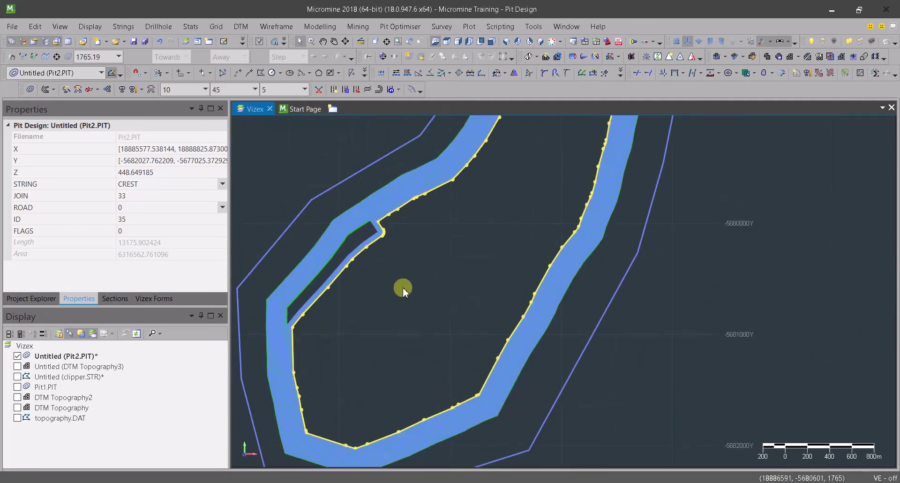
{"action": "scroll", "coordinate": [410, 305], "scroll_direction": "up", "scroll_amount": 5}
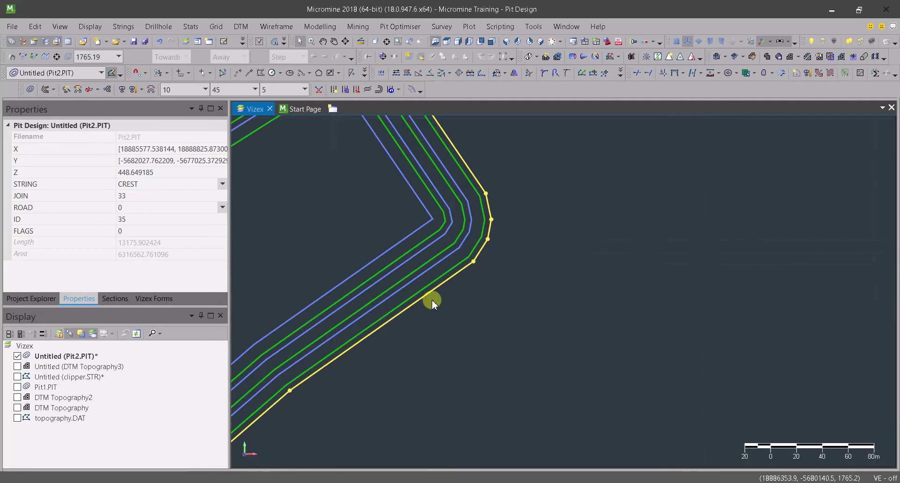
Delete two unwanted segments from the yellow crest string at the pit's lower end.
{"action": "scroll", "coordinate": [466, 278], "scroll_direction": "up", "scroll_amount": 2}
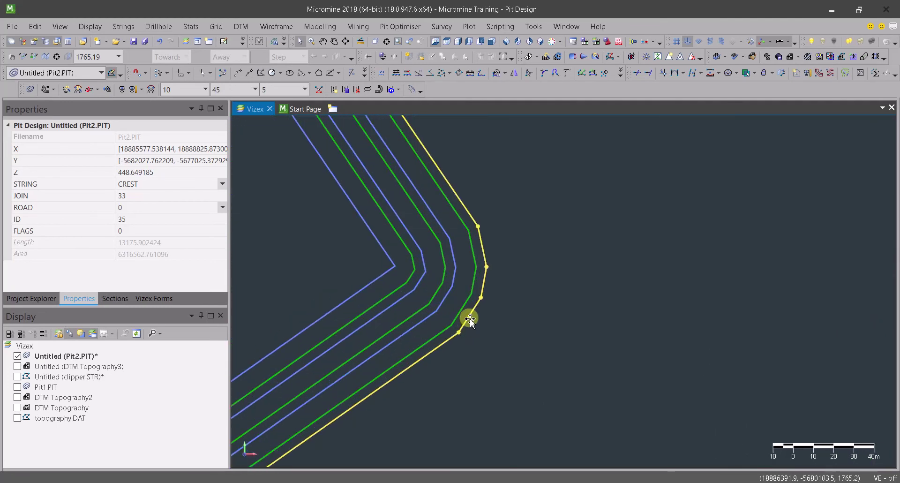
{"action": "right_click", "coordinate": [470, 319]}
{"action": "left_click", "coordinate": [485, 217]}
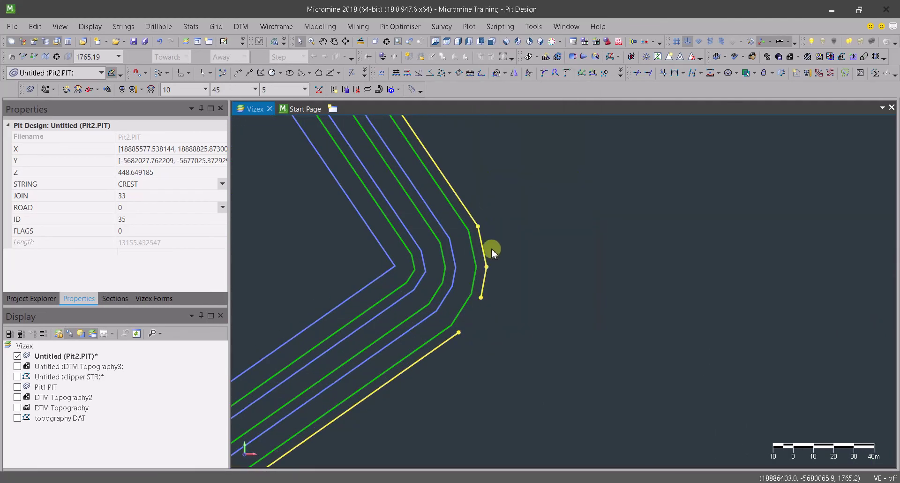
{"action": "scroll", "coordinate": [492, 253], "scroll_direction": "down", "scroll_amount": 5}
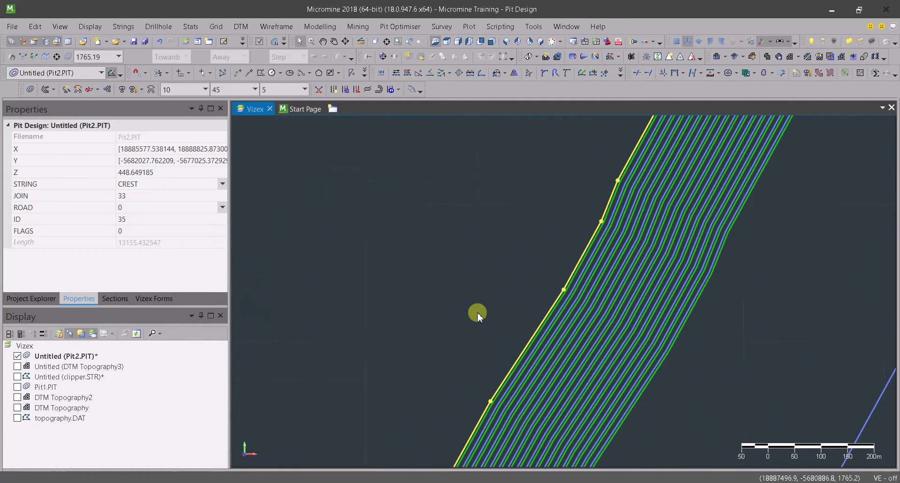
{"action": "scroll", "coordinate": [558, 318], "scroll_direction": "up", "scroll_amount": 3}
{"action": "right_click", "coordinate": [579, 296]}
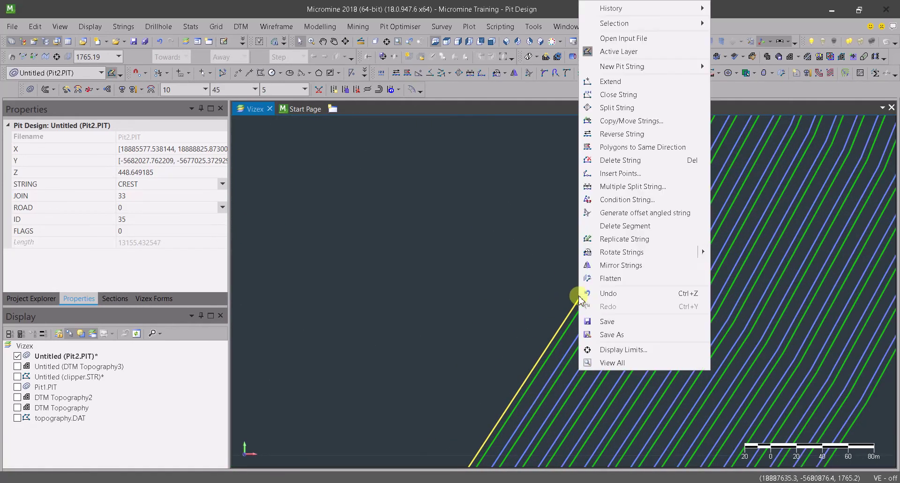
{"action": "left_click", "coordinate": [611, 226]}
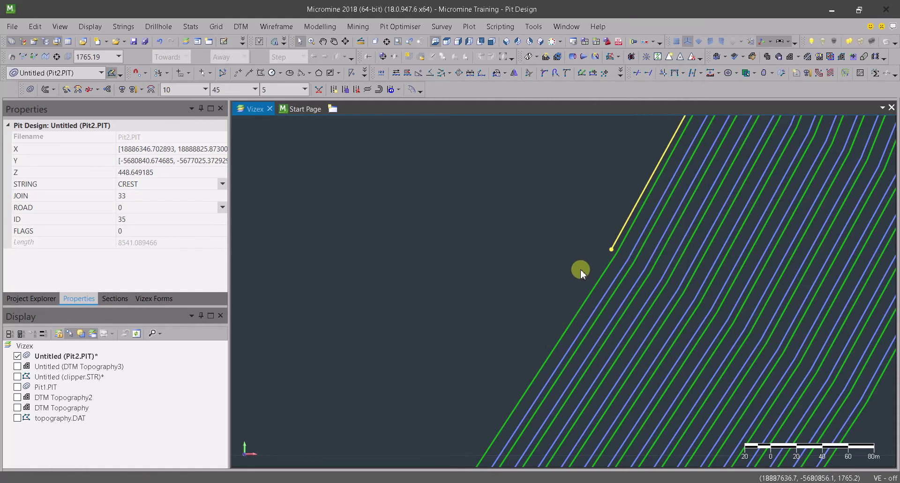
{"action": "scroll", "coordinate": [522, 299], "scroll_direction": "down", "scroll_amount": 3}
{"action": "scroll", "coordinate": [505, 329], "scroll_direction": "up", "scroll_amount": 3}
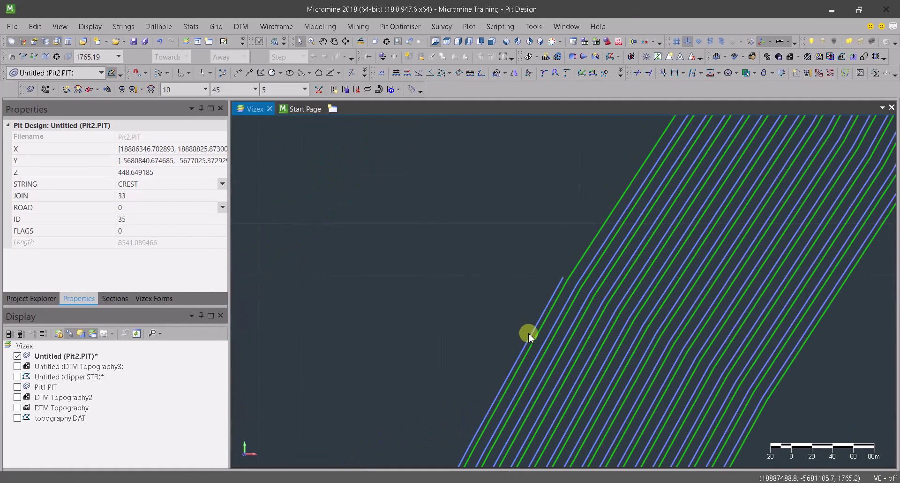
Select the crest string and close it into a loop.
{"action": "left_click", "coordinate": [528, 334]}
{"action": "mouse_move", "coordinate": [529, 338]}
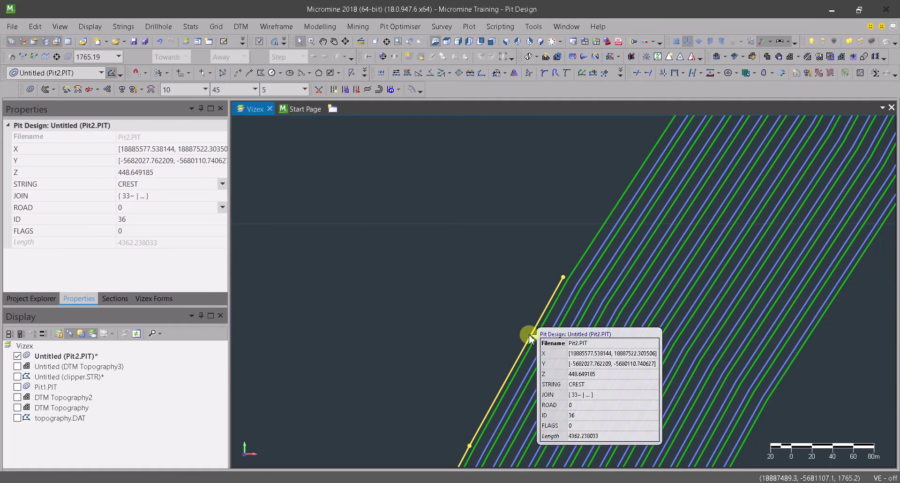
{"action": "key", "text": "Escape"}
{"action": "scroll", "coordinate": [489, 272], "scroll_direction": "down", "scroll_amount": 6}
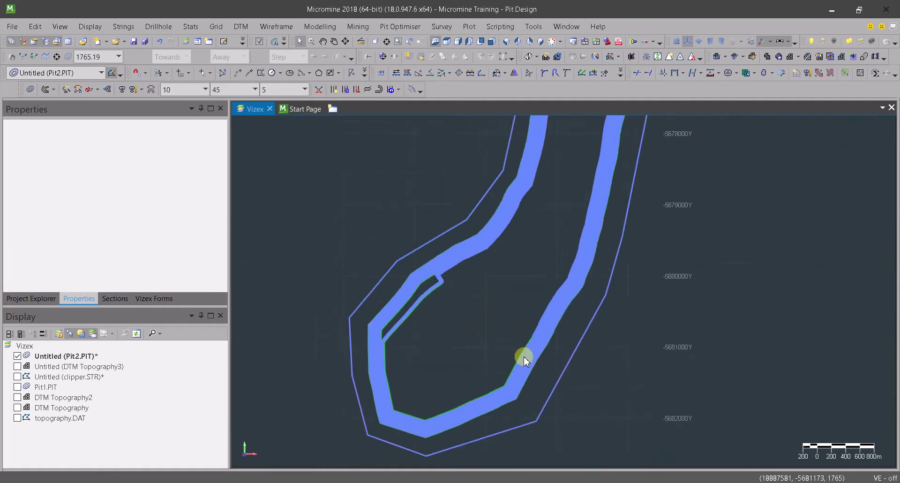
{"action": "scroll", "coordinate": [439, 253], "scroll_direction": "up", "scroll_amount": 2}
{"action": "left_click", "coordinate": [324, 201]}
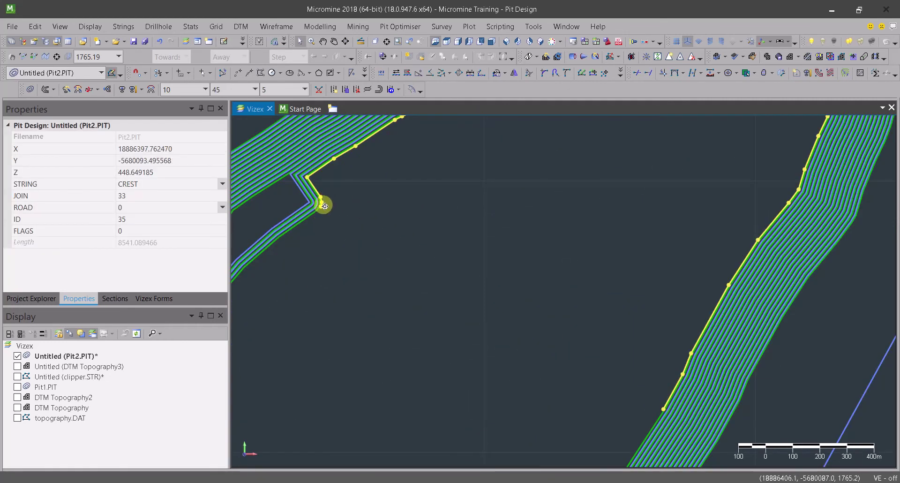
{"action": "right_click", "coordinate": [325, 206]}
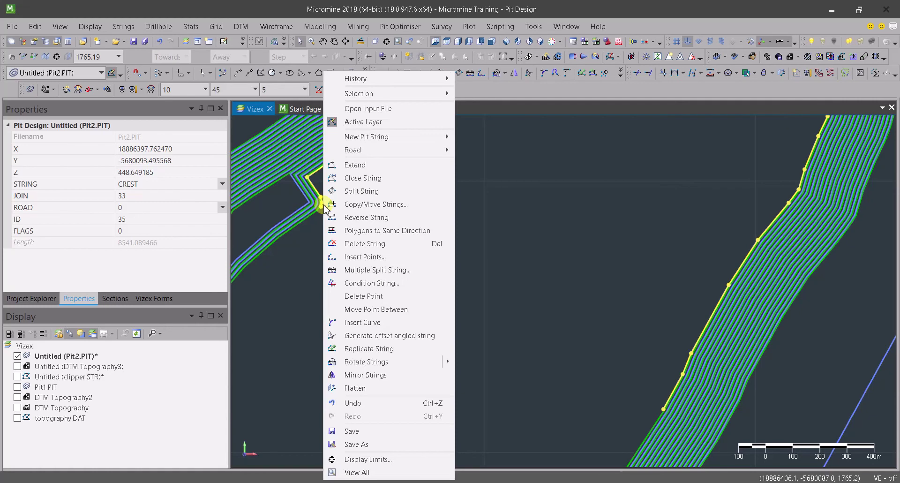
{"action": "left_click", "coordinate": [353, 178]}
{"action": "scroll", "coordinate": [407, 302], "scroll_direction": "down", "scroll_amount": 3}
{"action": "scroll", "coordinate": [410, 307], "scroll_direction": "down", "scroll_amount": 5}
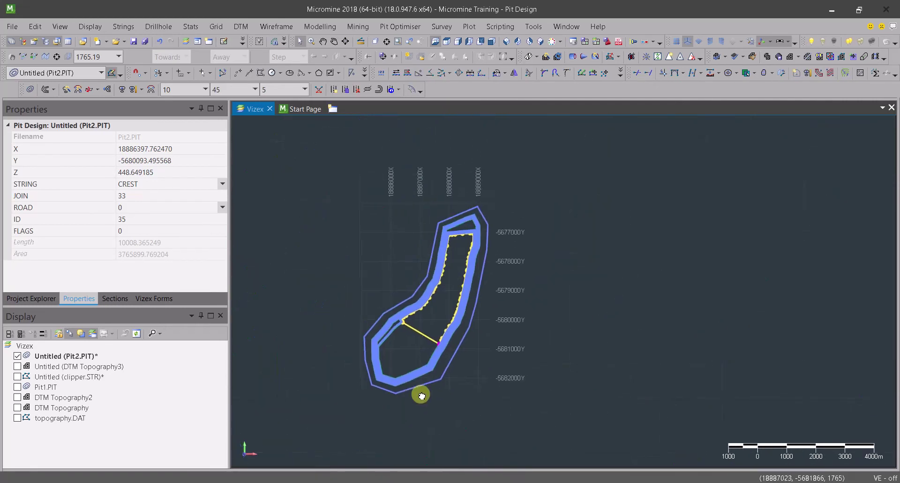
{"action": "scroll", "coordinate": [420, 391], "scroll_direction": "up", "scroll_amount": 4}
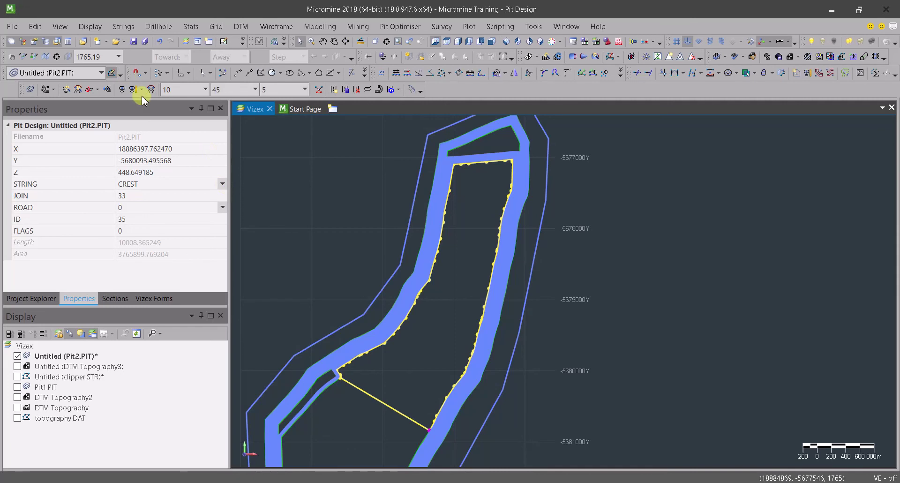
Project the closed crest down further benches to CREST ID 48 at 388.65.
{"action": "left_click", "coordinate": [108, 90]}
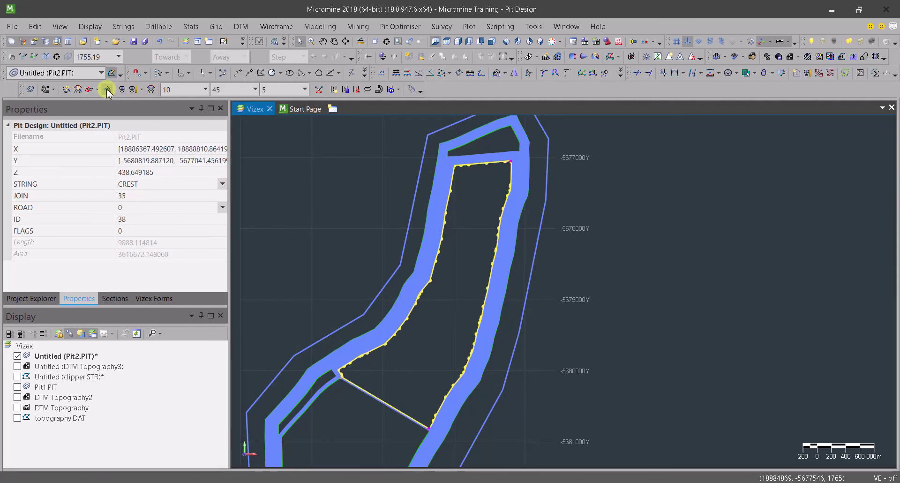
{"action": "left_click", "coordinate": [107, 90]}
{"action": "left_click", "coordinate": [107, 90]}
{"action": "left_click", "coordinate": [108, 90]}
{"action": "left_click", "coordinate": [108, 90]}
{"action": "left_click", "coordinate": [108, 90]}
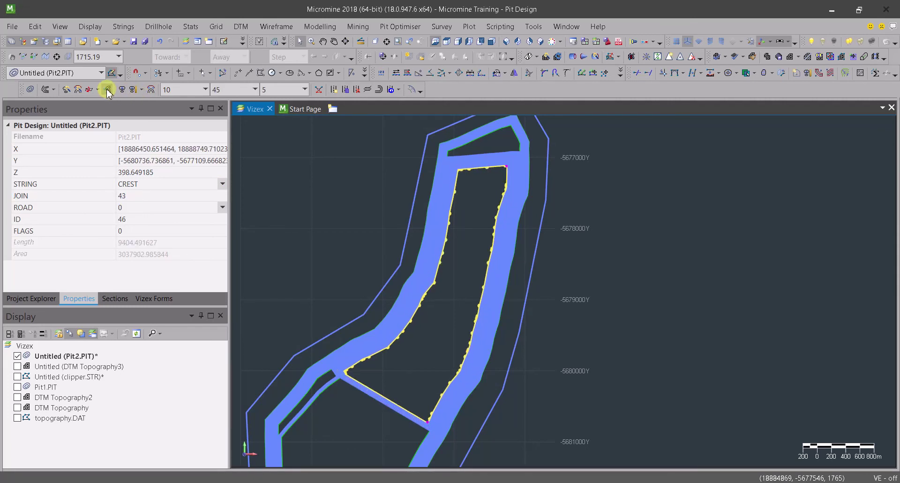
{"action": "scroll", "coordinate": [478, 233], "scroll_direction": "down", "scroll_amount": 3}
Drag CREST 48's top-left corner vertex lower to reshape the crest string.
{"action": "scroll", "coordinate": [478, 233], "scroll_direction": "up", "scroll_amount": 10}
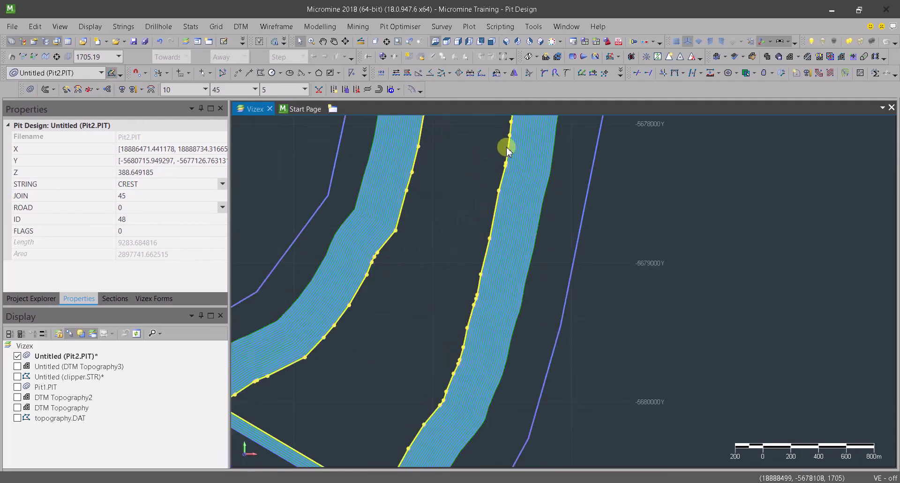
{"action": "middle_click_drag", "start_coordinate": [456, 219], "coordinate": [466, 341]}
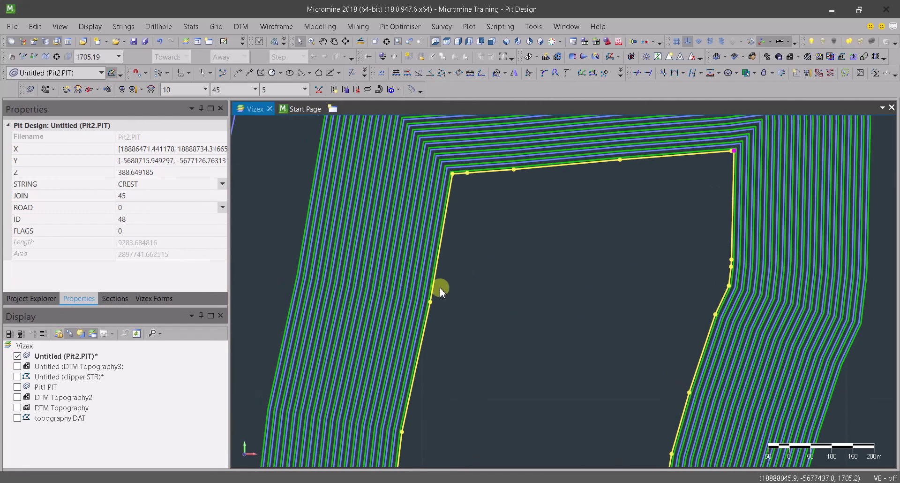
{"action": "left_click_drag", "start_coordinate": [433, 303], "coordinate": [464, 428]}
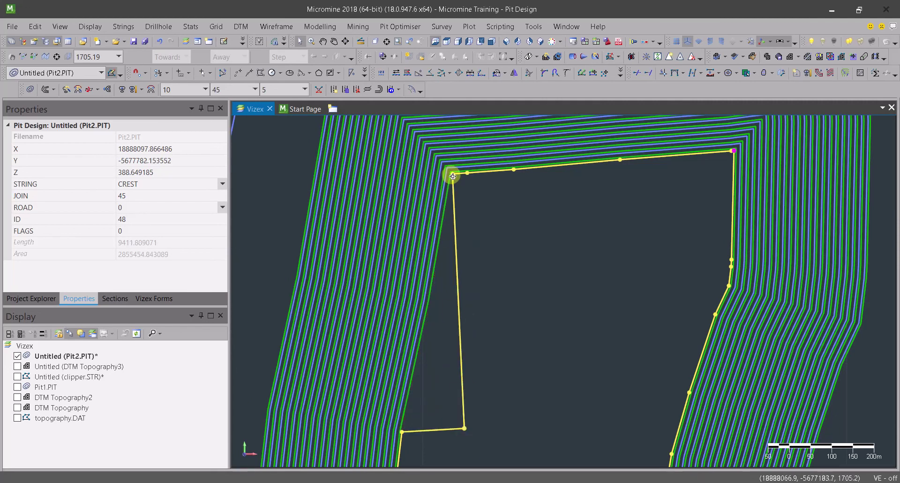
{"action": "left_click_drag", "start_coordinate": [454, 176], "coordinate": [497, 298]}
{"action": "left_click_drag", "start_coordinate": [469, 175], "coordinate": [498, 229]}
Pan and orbit the Vizex view to inspect the benched pit in oblique 3D.
{"action": "scroll", "coordinate": [499, 313], "scroll_direction": "down", "scroll_amount": 5}
{"action": "scroll", "coordinate": [514, 305], "scroll_direction": "down", "scroll_amount": 5}
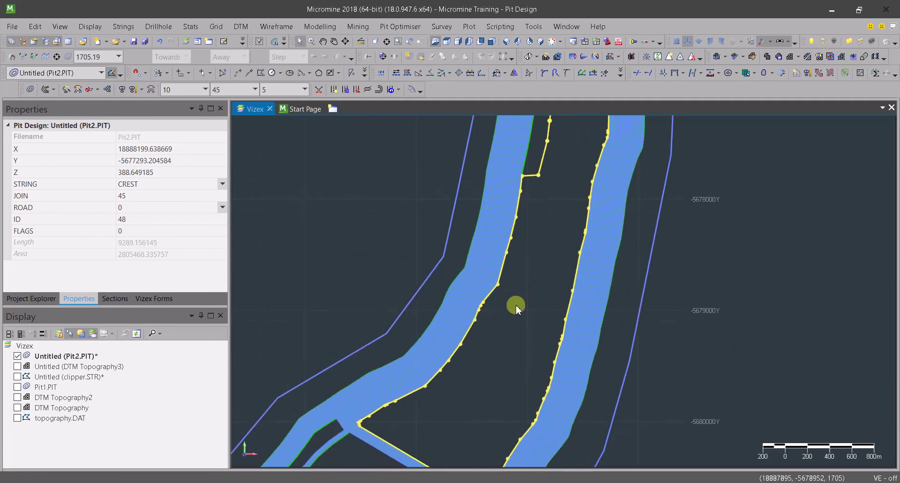
{"action": "middle_click_drag", "start_coordinate": [514, 346], "coordinate": [528, 395]}
{"action": "scroll", "coordinate": [512, 399], "scroll_direction": "up", "scroll_amount": 3}
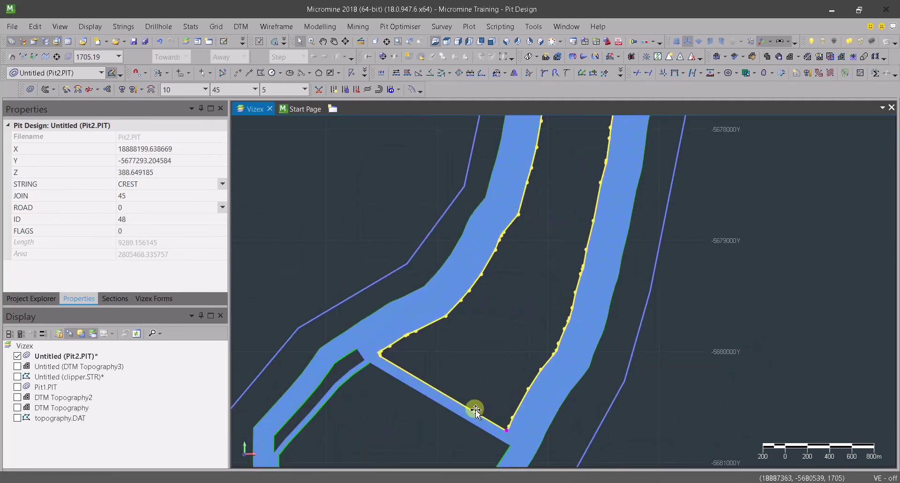
{"action": "middle_click_drag", "start_coordinate": [494, 445], "coordinate": [440, 394]}
{"action": "scroll", "coordinate": [381, 414], "scroll_direction": "up", "scroll_amount": 10}
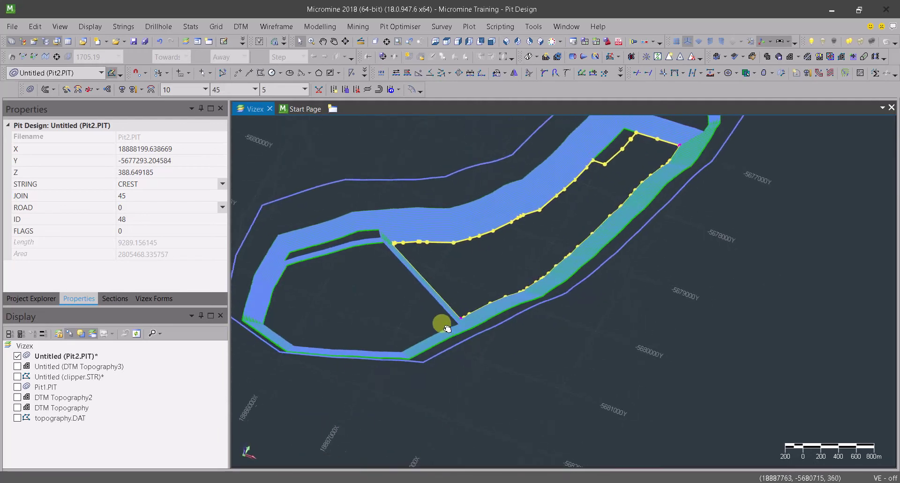
{"action": "scroll", "coordinate": [470, 259], "scroll_direction": "down", "scroll_amount": 10}
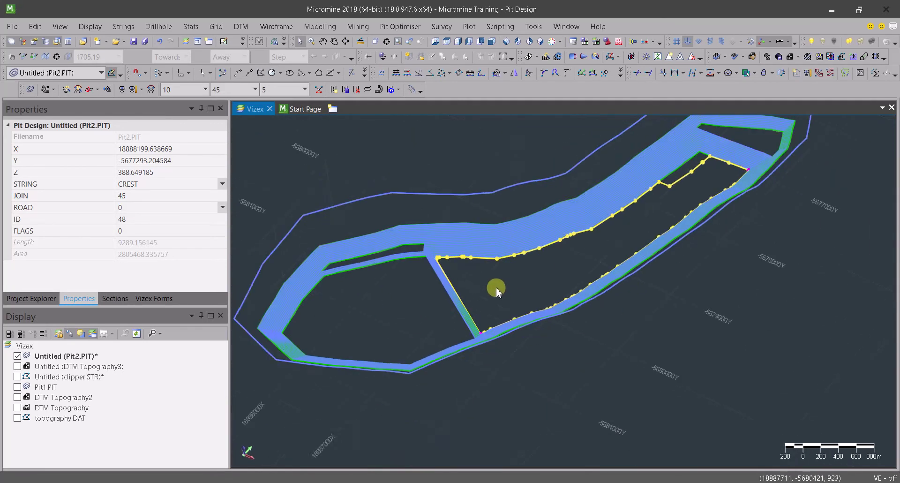
{"action": "middle_click_drag", "start_coordinate": [495, 288], "coordinate": [496, 332]}
{"action": "scroll", "coordinate": [536, 293], "scroll_direction": "up", "scroll_amount": 3}
{"action": "middle_click_drag", "start_coordinate": [458, 406], "coordinate": [532, 352]}
Drag the lower-end crest vertices into an inward bend and add a vertex on the lower edge.
{"action": "scroll", "coordinate": [534, 370], "scroll_direction": "up", "scroll_amount": 2}
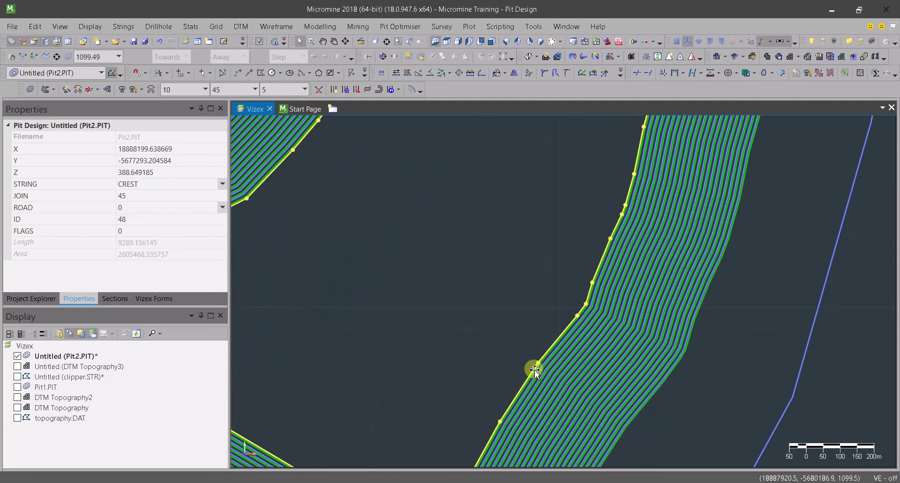
{"action": "left_click_drag", "start_coordinate": [537, 364], "coordinate": [496, 315]}
{"action": "scroll", "coordinate": [530, 287], "scroll_direction": "down", "scroll_amount": 2}
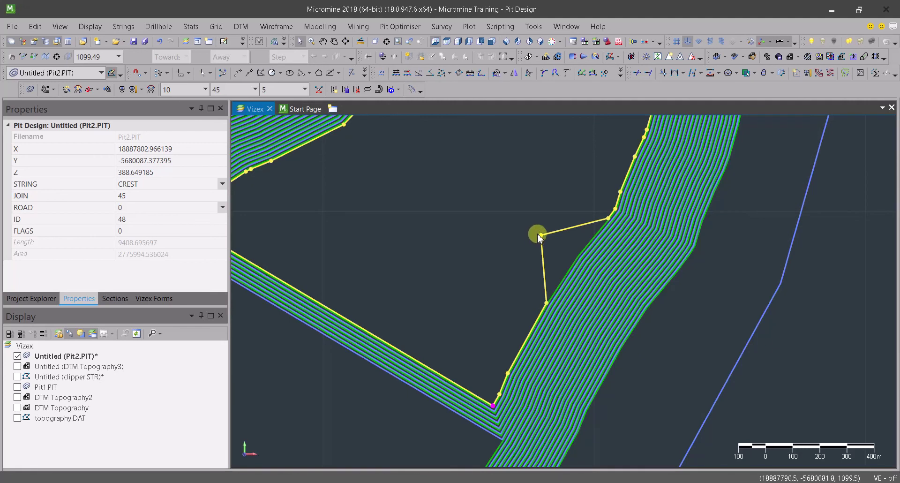
{"action": "left_click", "coordinate": [539, 236]}
{"action": "left_click_drag", "start_coordinate": [544, 235], "coordinate": [553, 214]}
{"action": "left_click_drag", "start_coordinate": [546, 304], "coordinate": [509, 284]}
{"action": "left_click_drag", "start_coordinate": [507, 373], "coordinate": [473, 339]}
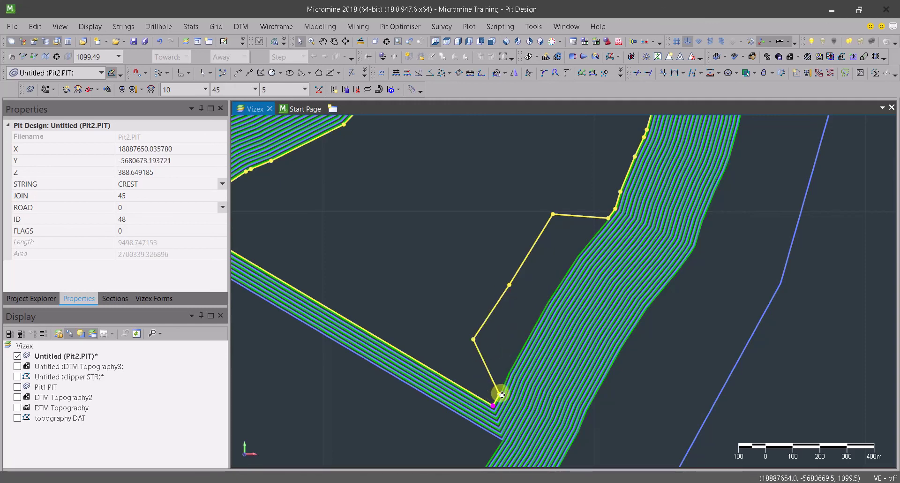
Delete two surplus vertices with Delete Point and place the remaining vertex near the lower bench edge.
{"action": "right_click", "coordinate": [501, 394]}
{"action": "left_click", "coordinate": [537, 223]}
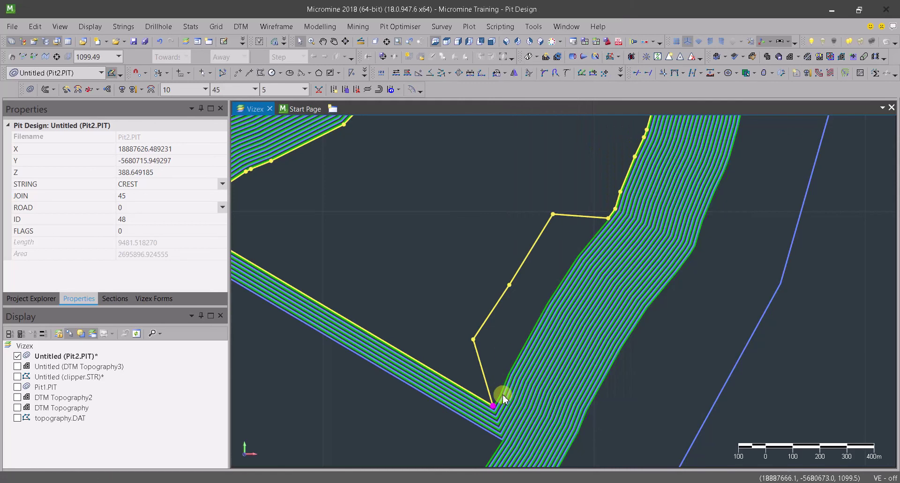
{"action": "right_click", "coordinate": [493, 406]}
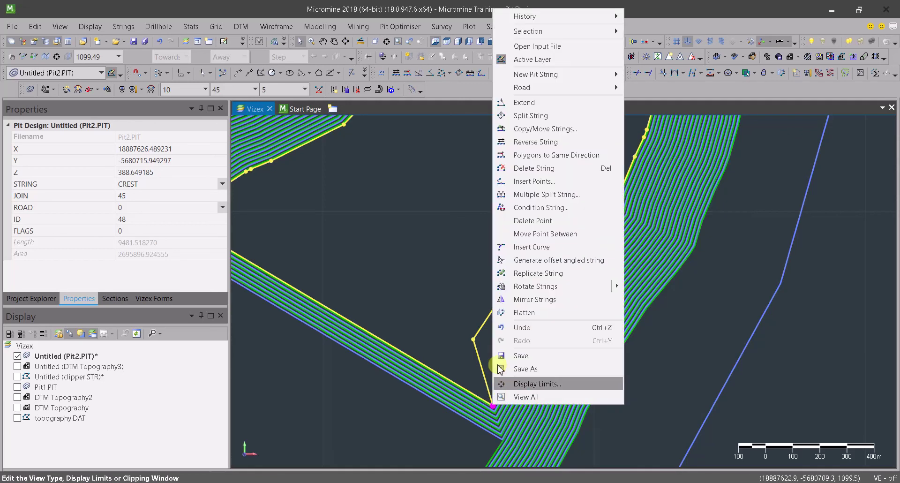
{"action": "left_click", "coordinate": [520, 223]}
{"action": "scroll", "coordinate": [443, 300], "scroll_direction": "down", "scroll_amount": 2}
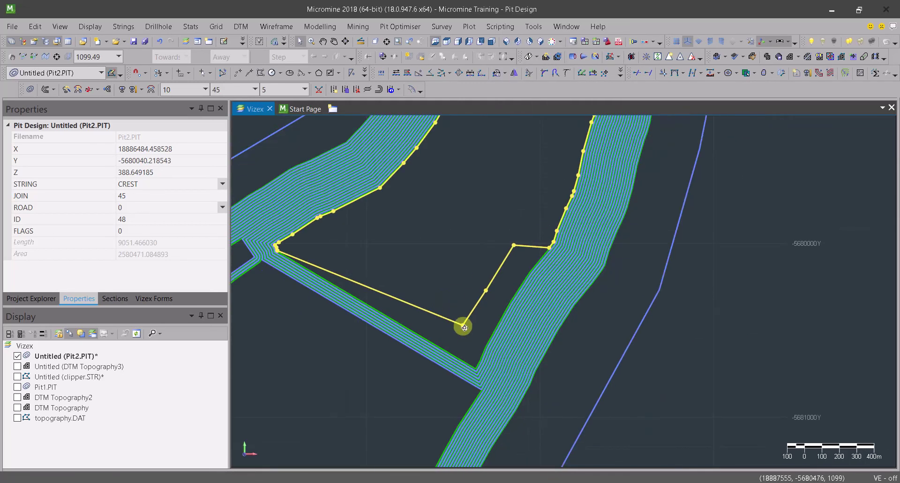
{"action": "left_click_drag", "start_coordinate": [462, 325], "coordinate": [456, 352]}
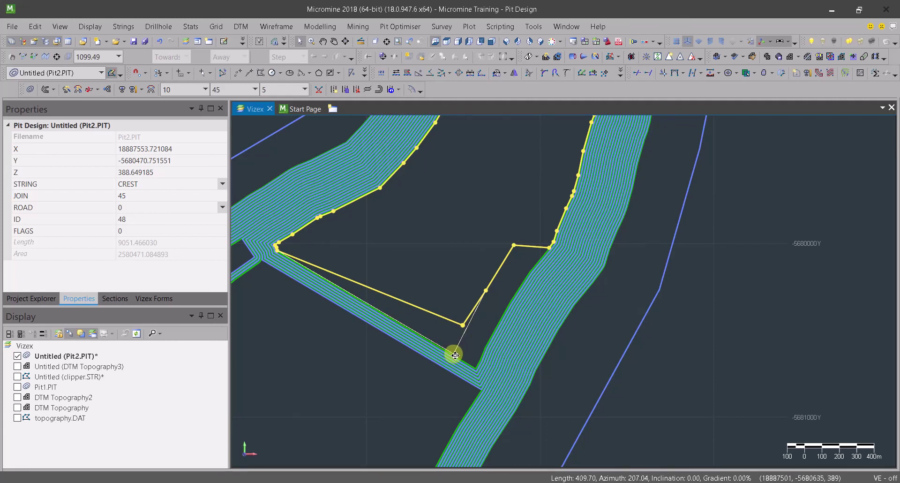
{"action": "left_click_drag", "start_coordinate": [454, 355], "coordinate": [455, 355]}
{"action": "scroll", "coordinate": [454, 354], "scroll_direction": "down", "scroll_amount": 4}
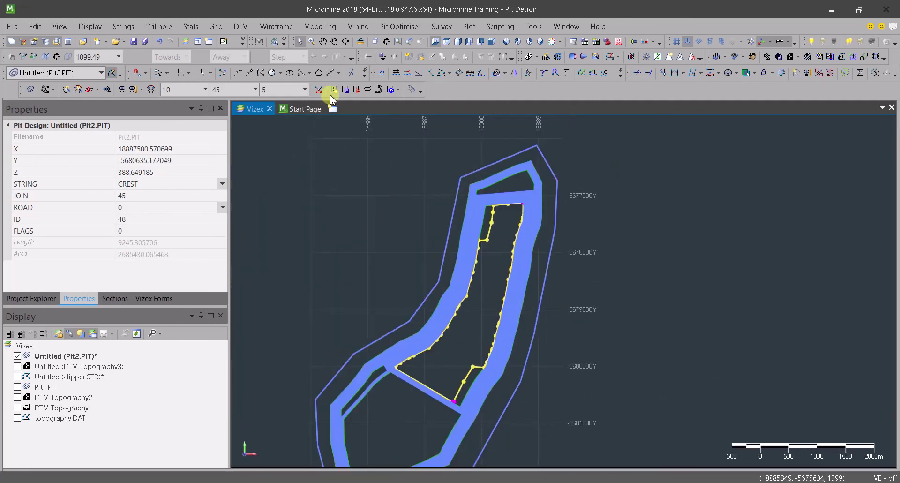
Project CREST 48 down three more benches, reaching ID 54 at Z 358.65.
{"action": "left_click", "coordinate": [109, 90]}
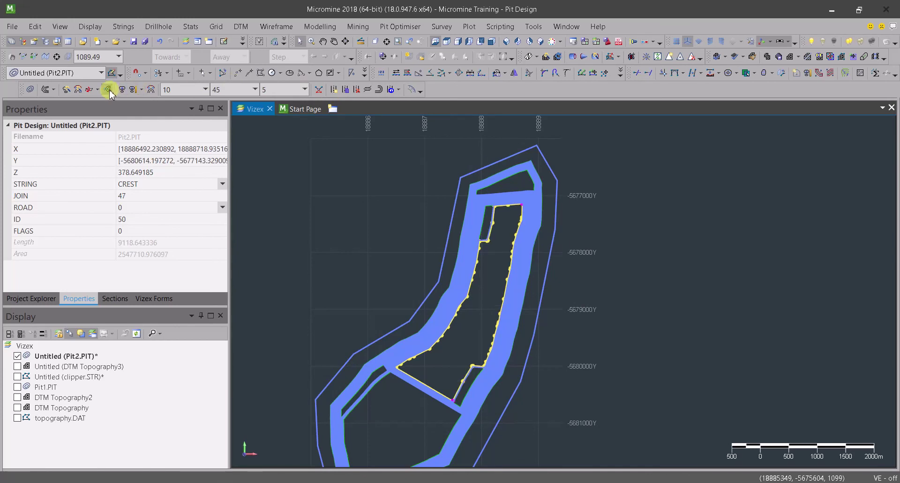
{"action": "left_click", "coordinate": [108, 90]}
{"action": "left_click", "coordinate": [108, 89]}
{"action": "scroll", "coordinate": [446, 257], "scroll_direction": "up", "scroll_amount": 3}
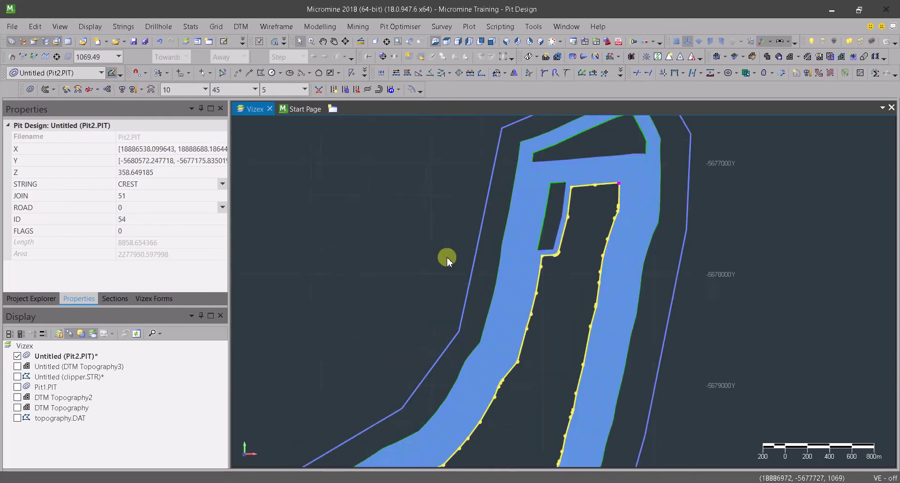
{"action": "scroll", "coordinate": [504, 321], "scroll_direction": "up", "scroll_amount": 6}
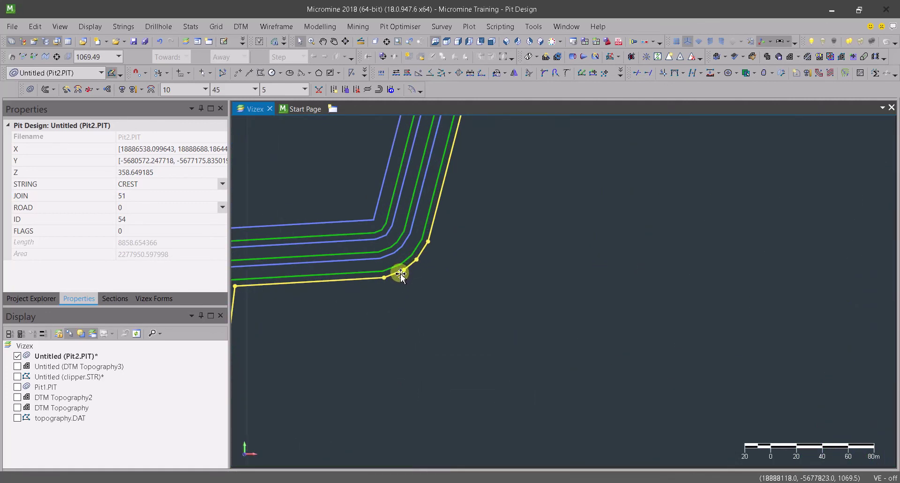
Delete the 358.65 crest's segments at the corner and on the opposite wall.
{"action": "right_click", "coordinate": [401, 274]}
{"action": "left_click", "coordinate": [435, 215]}
{"action": "scroll", "coordinate": [432, 262], "scroll_direction": "down", "scroll_amount": 3}
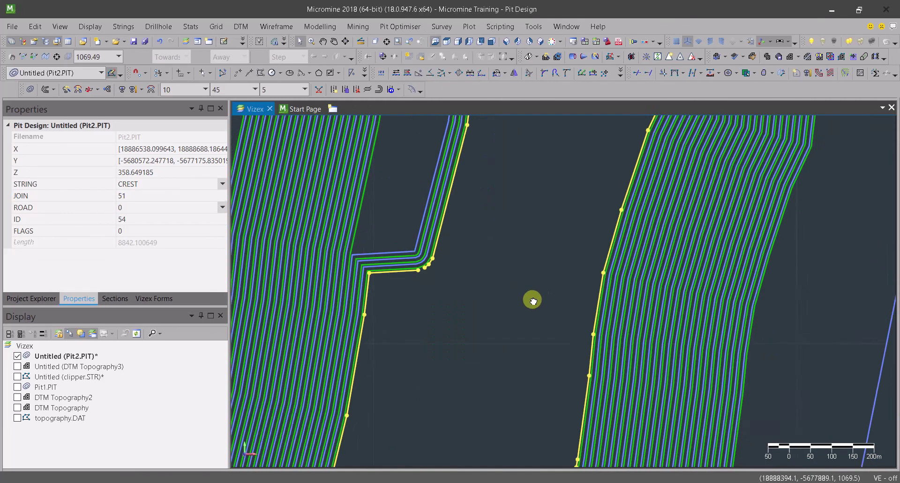
{"action": "middle_click_drag", "start_coordinate": [532, 302], "coordinate": [487, 294]}
{"action": "right_click", "coordinate": [548, 275]}
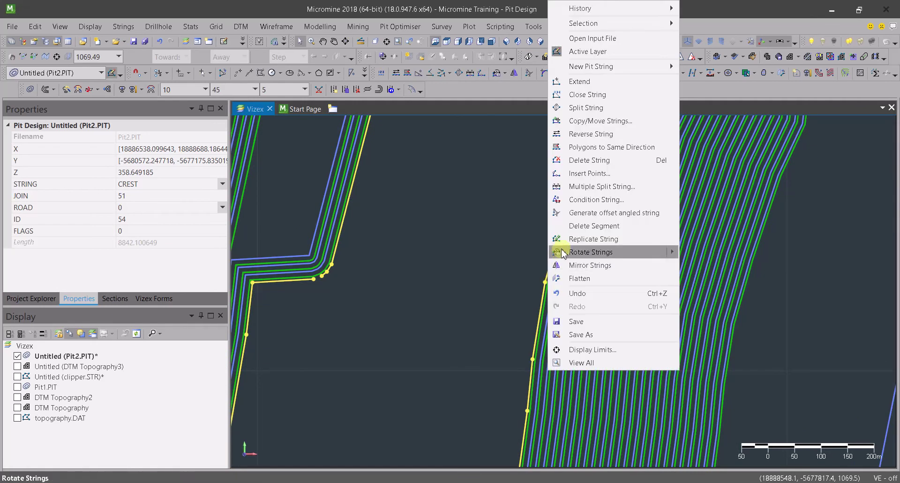
{"action": "left_click", "coordinate": [567, 229]}
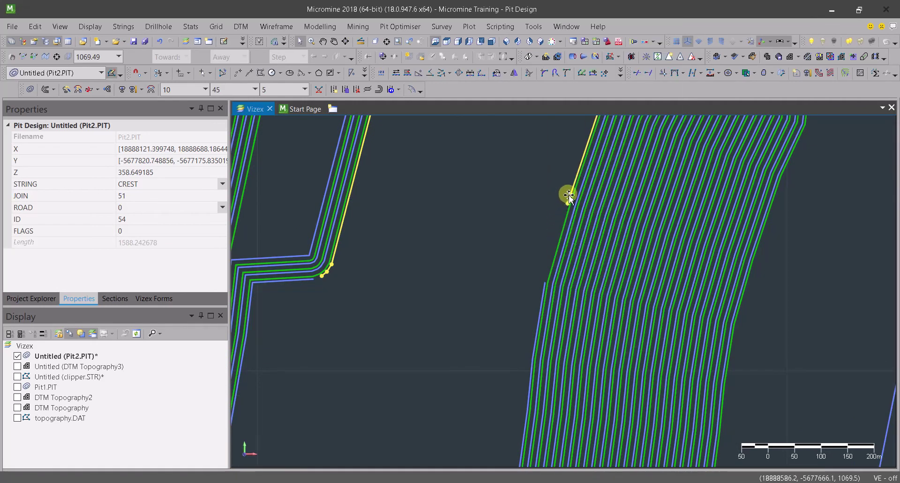
Select the horizontal crest string and bring up its editing menu.
{"action": "left_click", "coordinate": [499, 206]}
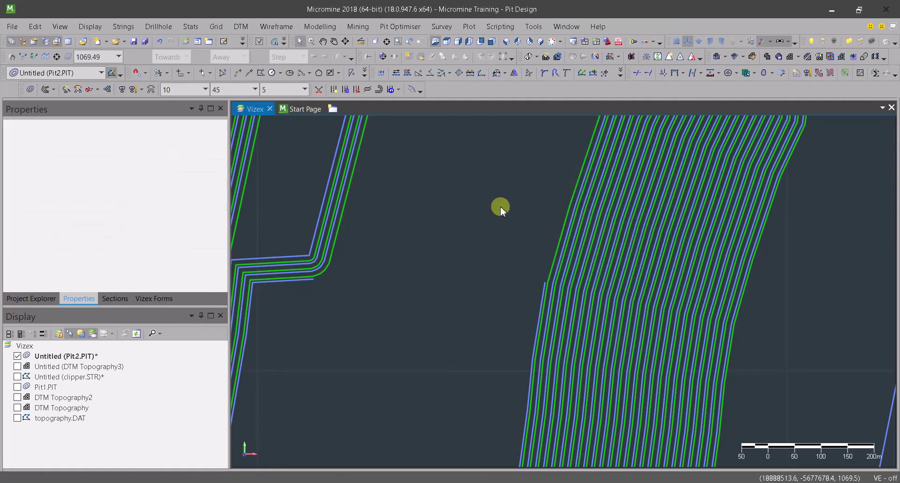
{"action": "right_click", "coordinate": [306, 282]}
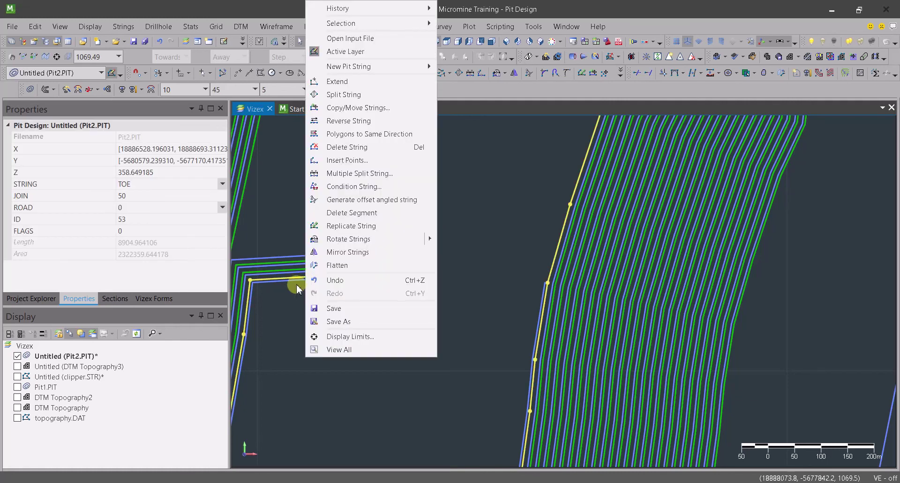
{"action": "scroll", "coordinate": [297, 281], "scroll_direction": "up", "scroll_amount": 5}
{"action": "left_click", "coordinate": [297, 281]}
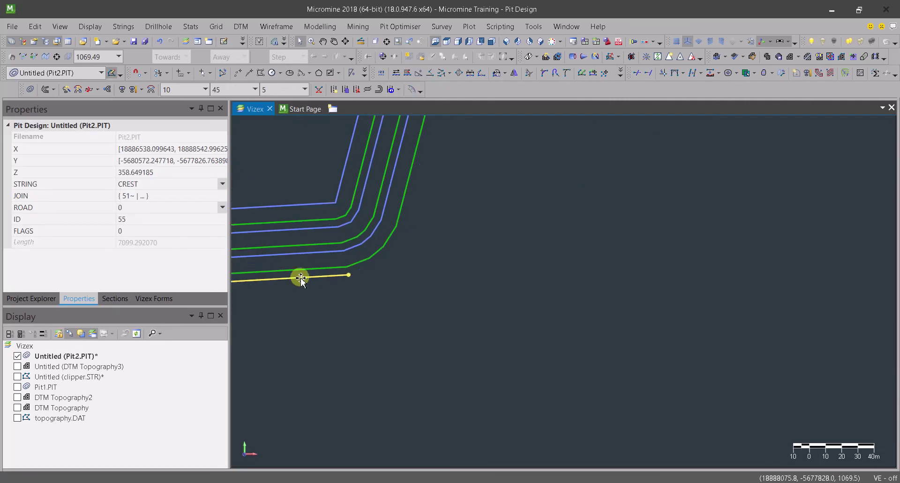
{"action": "right_click", "coordinate": [300, 280]}
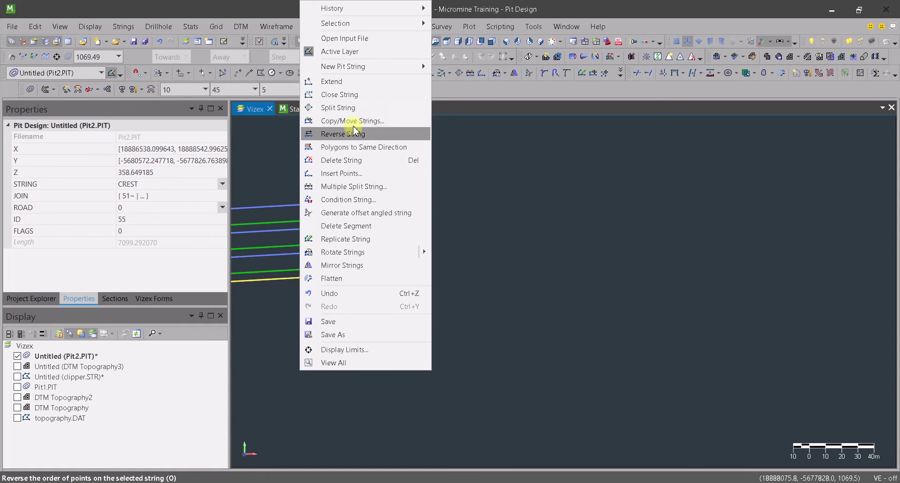
Close the horizontal crest string into a polygon with Close String.
{"action": "left_click", "coordinate": [339, 94]}
{"action": "scroll", "coordinate": [388, 291], "scroll_direction": "down", "scroll_amount": 3}
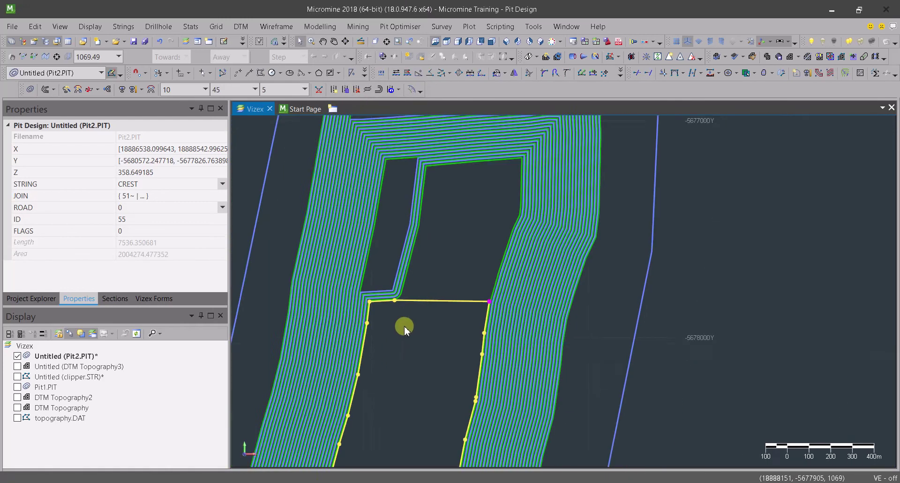
{"action": "middle_click_drag", "start_coordinate": [401, 326], "coordinate": [425, 228]}
{"action": "scroll", "coordinate": [392, 357], "scroll_direction": "down", "scroll_amount": 2}
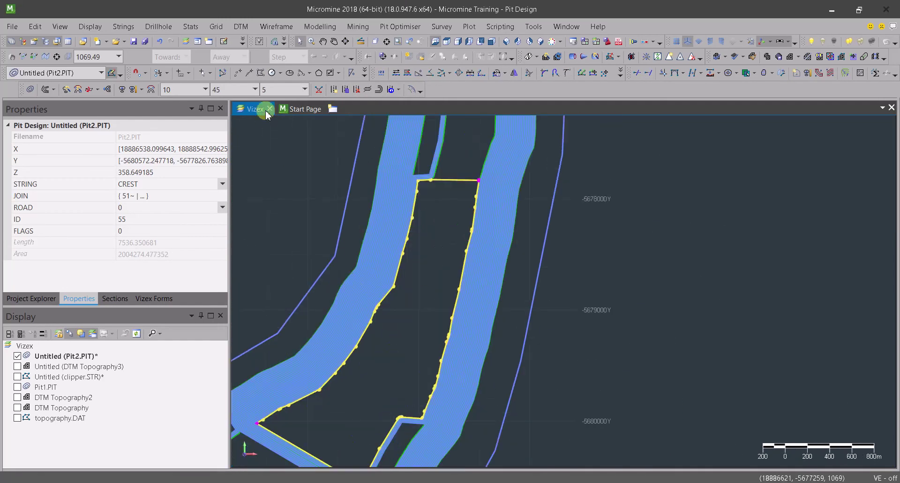
Project the closed crest down five benches to CREST ID 71 at Z 278.65.
{"action": "left_click", "coordinate": [111, 89]}
{"action": "left_click", "coordinate": [111, 89]}
{"action": "left_click", "coordinate": [111, 89]}
{"action": "left_click", "coordinate": [111, 89]}
{"action": "left_click", "coordinate": [111, 89]}
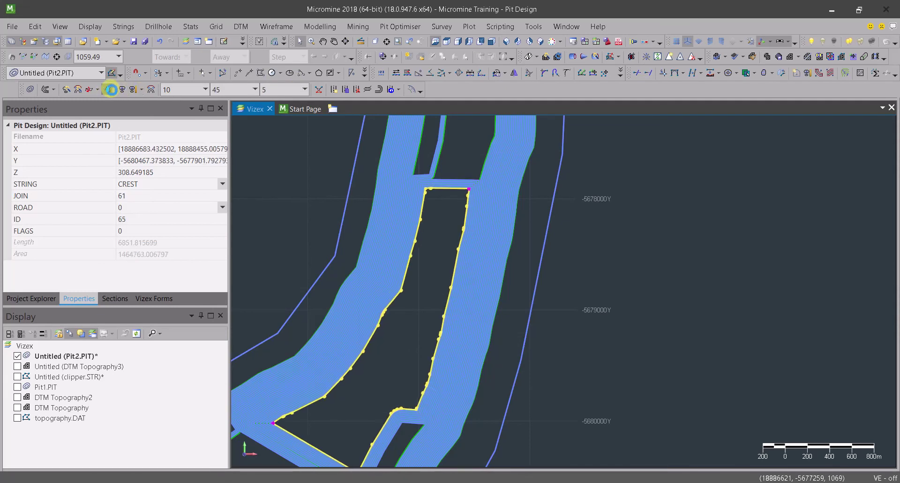
{"action": "left_click", "coordinate": [111, 89]}
{"action": "left_click", "coordinate": [111, 89]}
{"action": "left_click", "coordinate": [112, 90]}
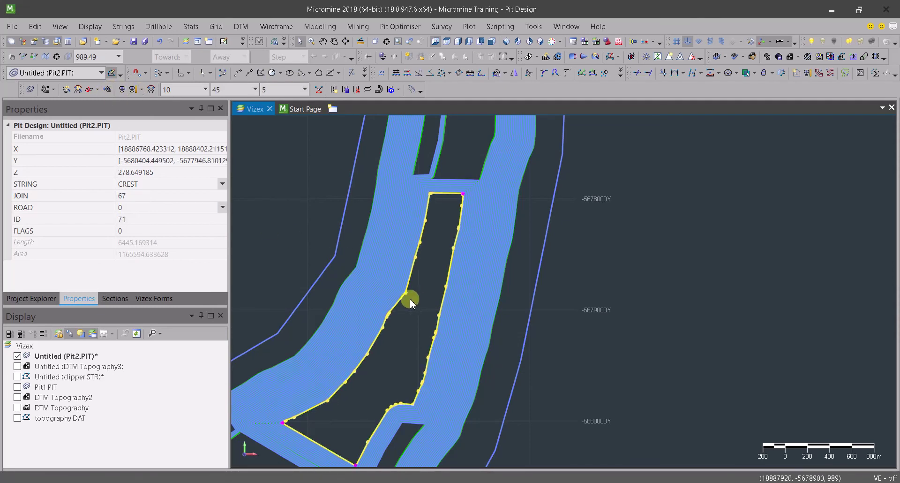
{"action": "scroll", "coordinate": [410, 303], "scroll_direction": "up", "scroll_amount": 4}
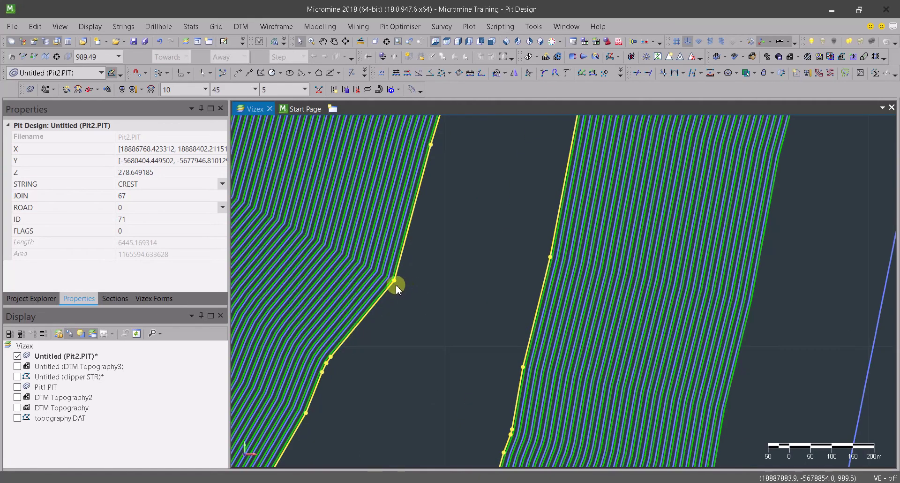
Delete the left-wall and opposite-wall segments of the 278.65 crest string.
{"action": "scroll", "coordinate": [394, 286], "scroll_direction": "up", "scroll_amount": 2}
{"action": "right_click", "coordinate": [384, 291]}
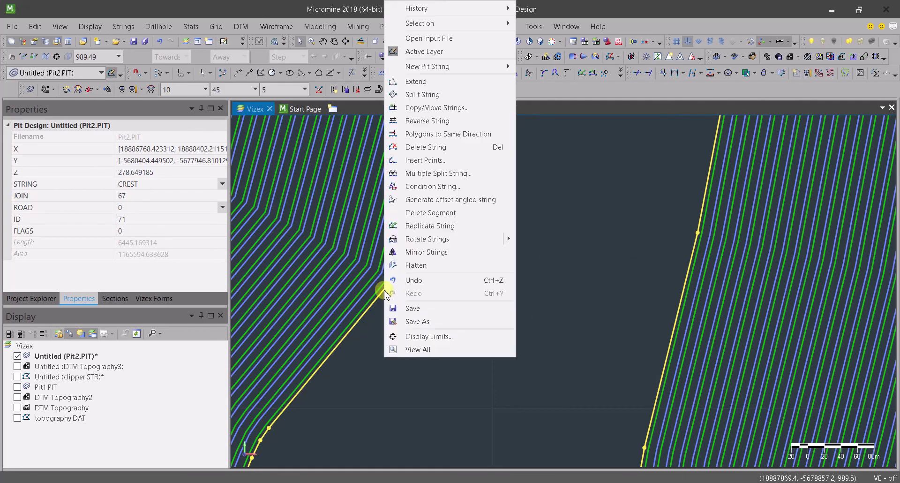
{"action": "left_click", "coordinate": [430, 212]}
{"action": "scroll", "coordinate": [484, 361], "scroll_direction": "down", "scroll_amount": 2}
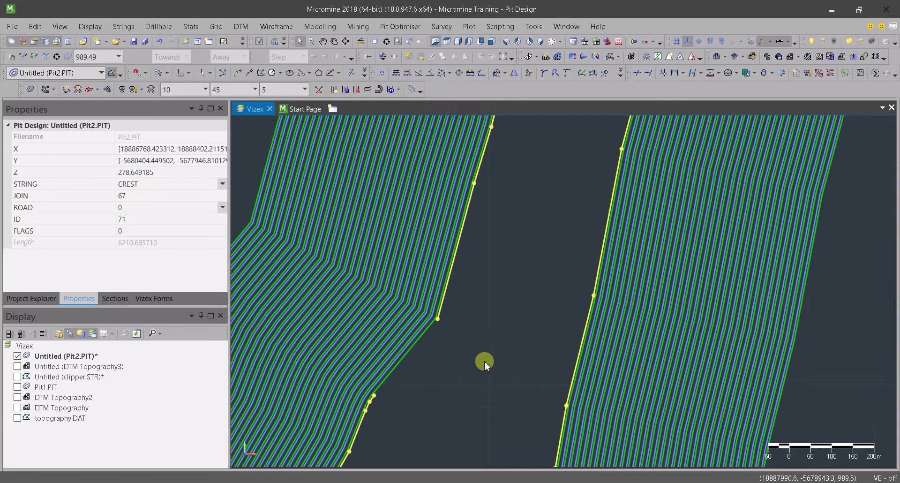
{"action": "scroll", "coordinate": [378, 331], "scroll_direction": "down", "scroll_amount": 1}
{"action": "scroll", "coordinate": [460, 399], "scroll_direction": "up", "scroll_amount": 3}
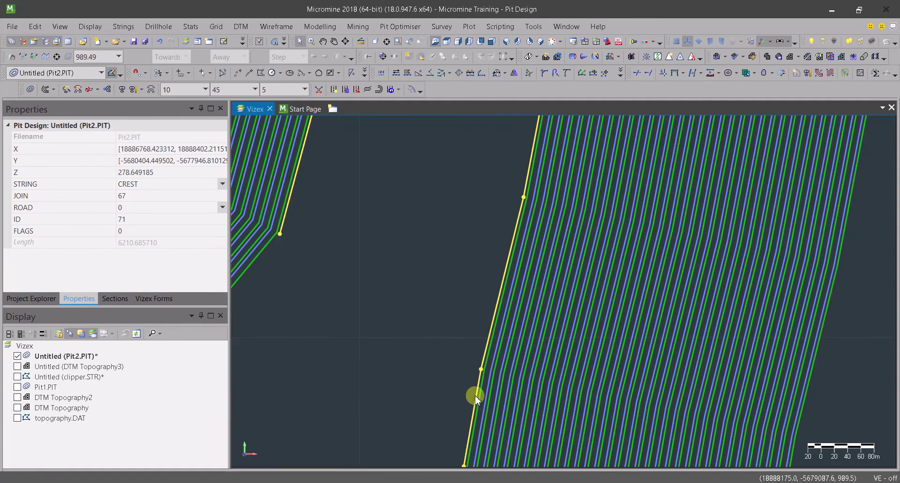
{"action": "right_click", "coordinate": [476, 398]}
{"action": "left_click", "coordinate": [495, 248]}
{"action": "scroll", "coordinate": [462, 336], "scroll_direction": "down", "scroll_amount": 3}
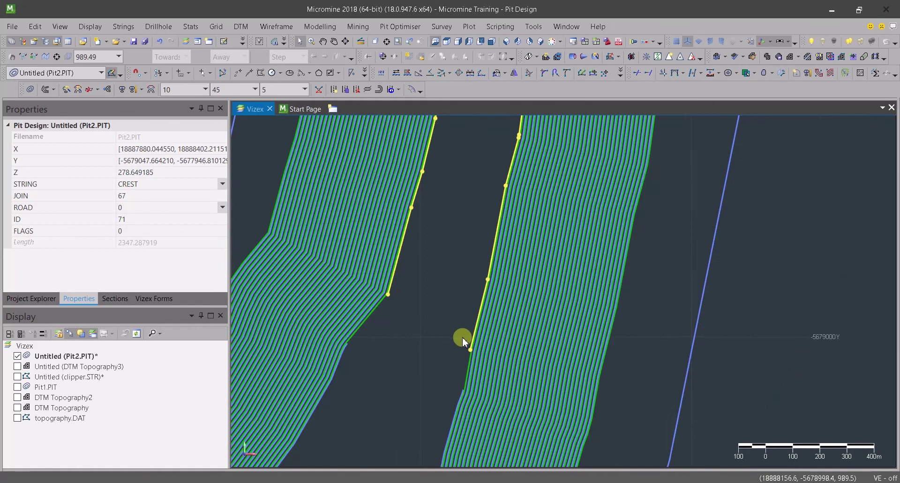
Select the right-wall crest string and insert a new vertex on it.
{"action": "left_click", "coordinate": [342, 358]}
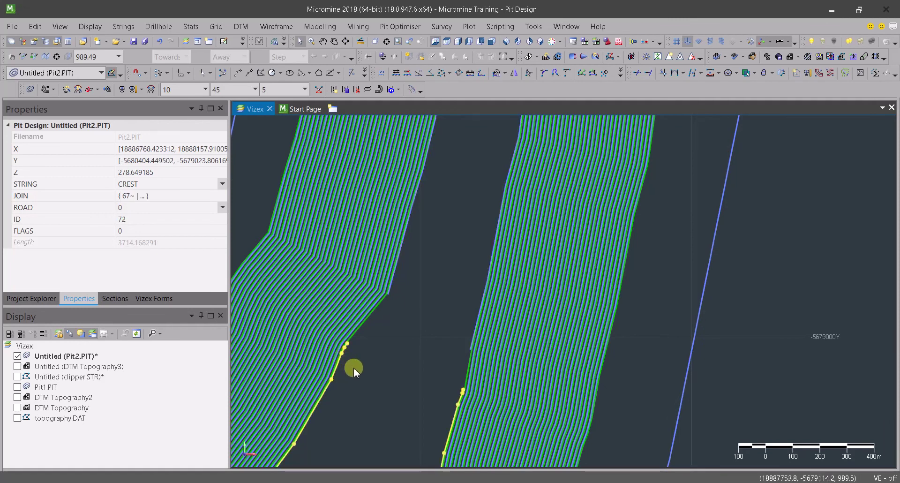
{"action": "scroll", "coordinate": [352, 368], "scroll_direction": "up", "scroll_amount": 2}
{"action": "left_click", "coordinate": [349, 359]}
{"action": "scroll", "coordinate": [518, 279], "scroll_direction": "up", "scroll_amount": 3}
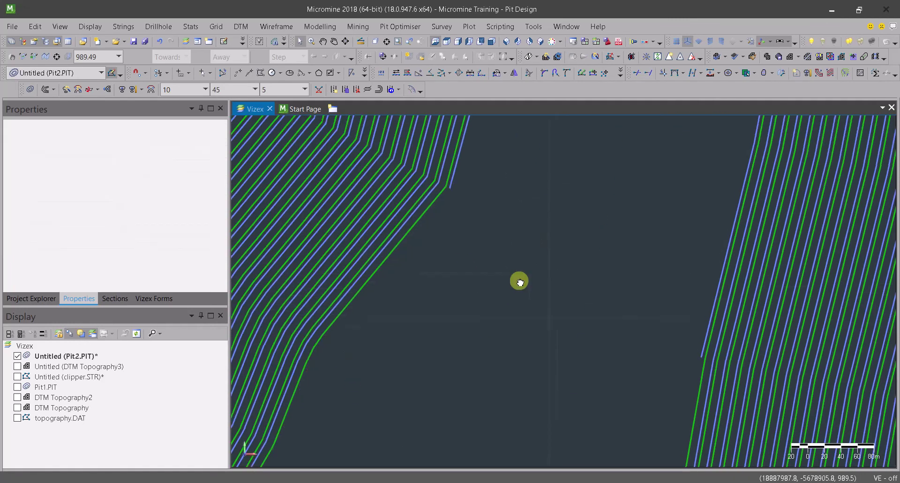
{"action": "left_click", "coordinate": [686, 362]}
{"action": "middle_click_drag", "start_coordinate": [687, 361], "coordinate": [588, 358]}
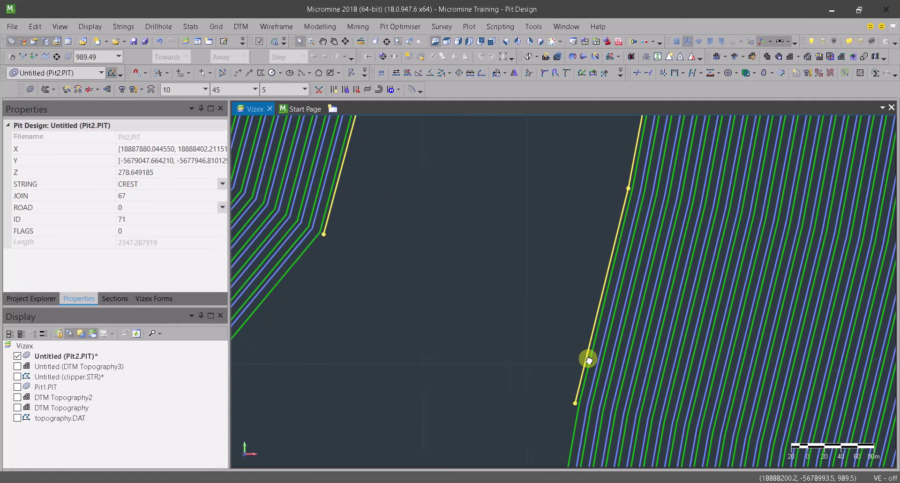
{"action": "scroll", "coordinate": [591, 307], "scroll_direction": "up", "scroll_amount": 1}
{"action": "middle_click_drag", "start_coordinate": [575, 318], "coordinate": [561, 344]}
{"action": "scroll", "coordinate": [595, 347], "scroll_direction": "down", "scroll_amount": 2}
{"action": "scroll", "coordinate": [585, 354], "scroll_direction": "up", "scroll_amount": 2}
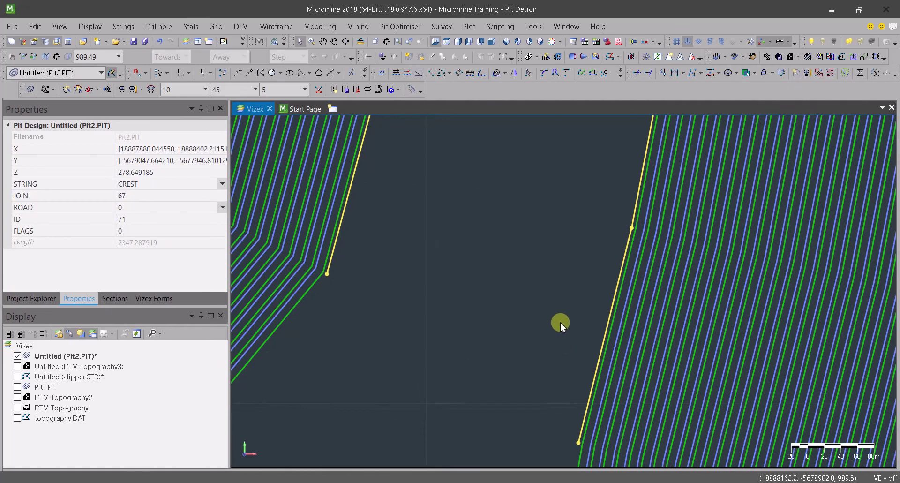
{"action": "left_click", "coordinate": [616, 295]}
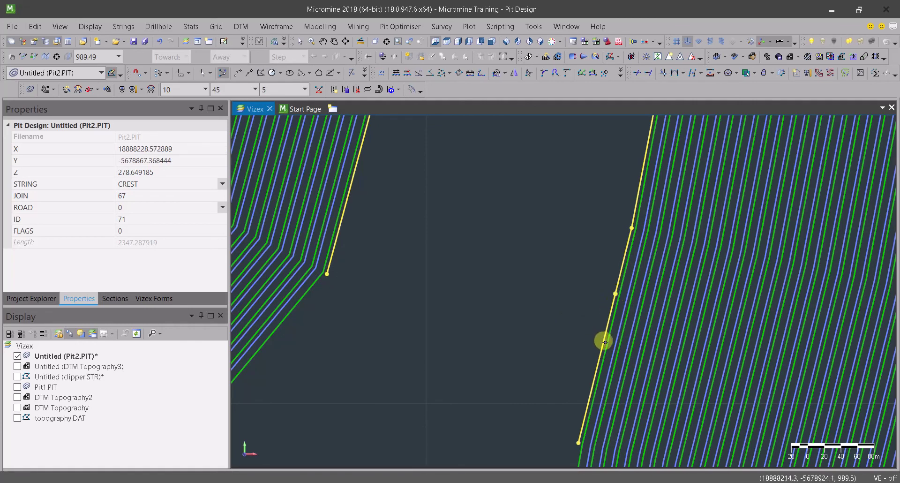
Delete the right string's bottom segment and close it into a small rectangular polygon.
{"action": "right_click", "coordinate": [604, 343]}
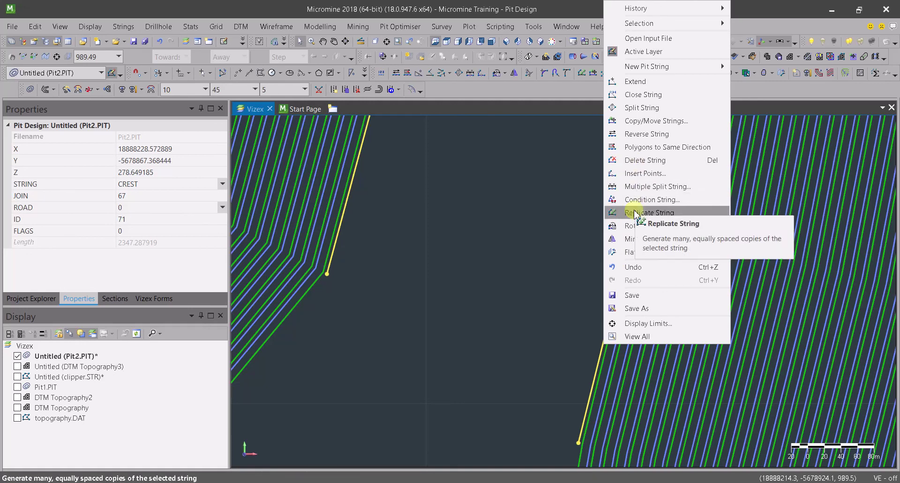
{"action": "left_click", "coordinate": [563, 383]}
{"action": "left_click", "coordinate": [595, 370]}
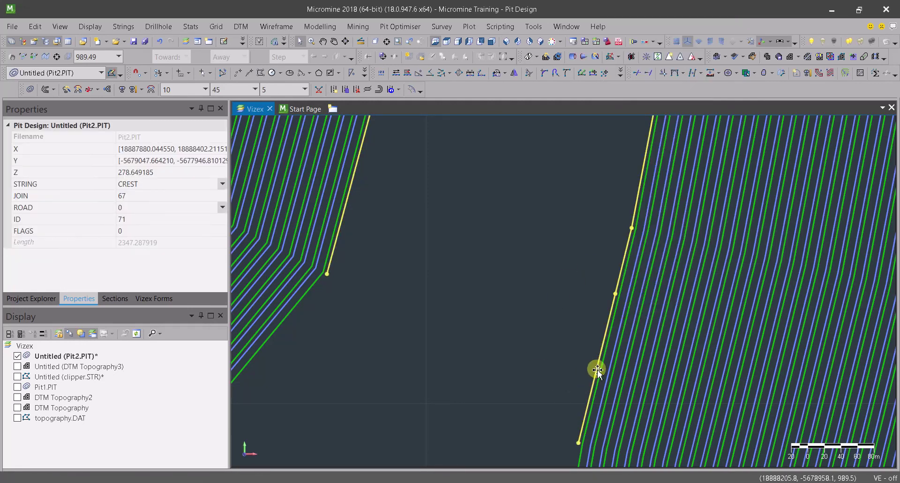
{"action": "right_click", "coordinate": [597, 370]}
{"action": "left_click", "coordinate": [636, 227]}
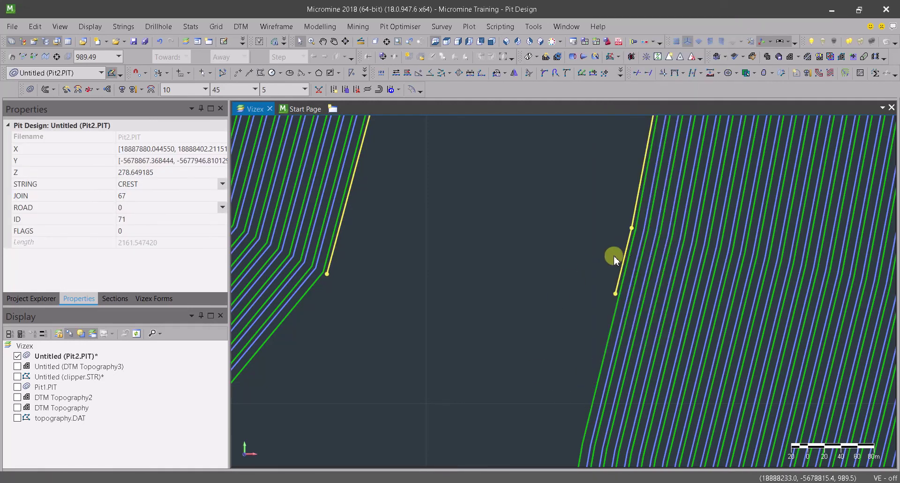
{"action": "right_click", "coordinate": [616, 282]}
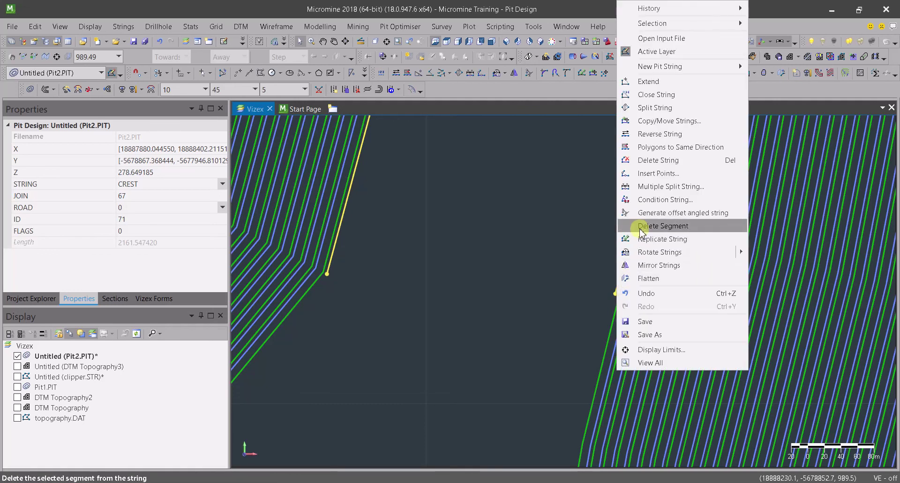
{"action": "left_click", "coordinate": [648, 98]}
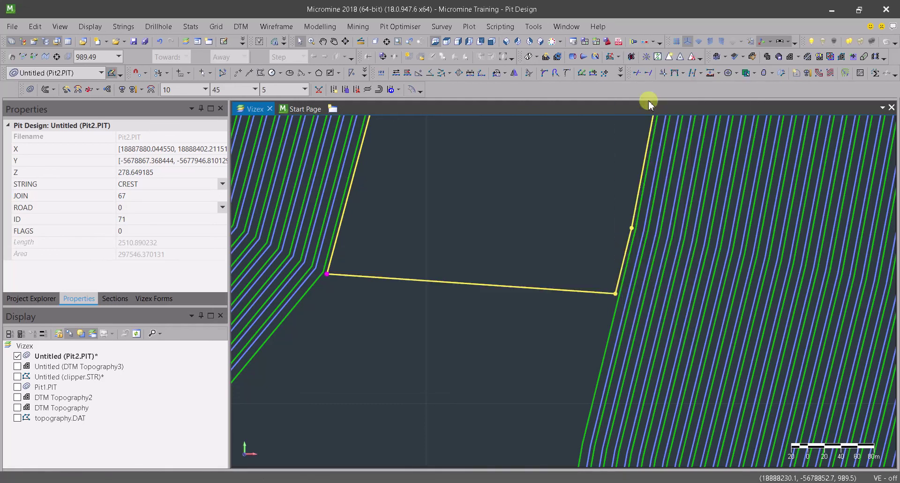
{"action": "scroll", "coordinate": [560, 193], "scroll_direction": "down", "scroll_amount": 5}
Project one more berm (10, 45, 5) inward, reaching CREST ID 78 at 248.65.
{"action": "scroll", "coordinate": [527, 245], "scroll_direction": "down", "scroll_amount": 3}
{"action": "scroll", "coordinate": [535, 337], "scroll_direction": "up", "scroll_amount": 4}
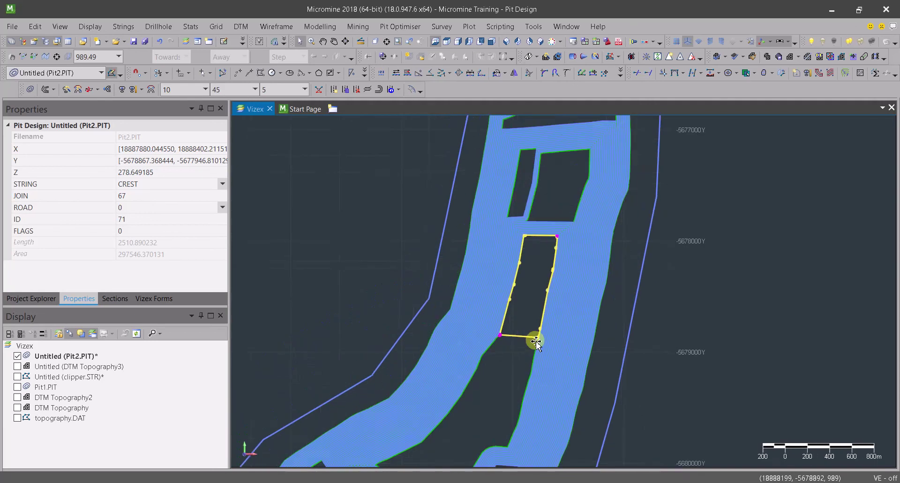
{"action": "middle_click_drag", "start_coordinate": [529, 327], "coordinate": [489, 324]}
{"action": "scroll", "coordinate": [490, 325], "scroll_direction": "up", "scroll_amount": 1}
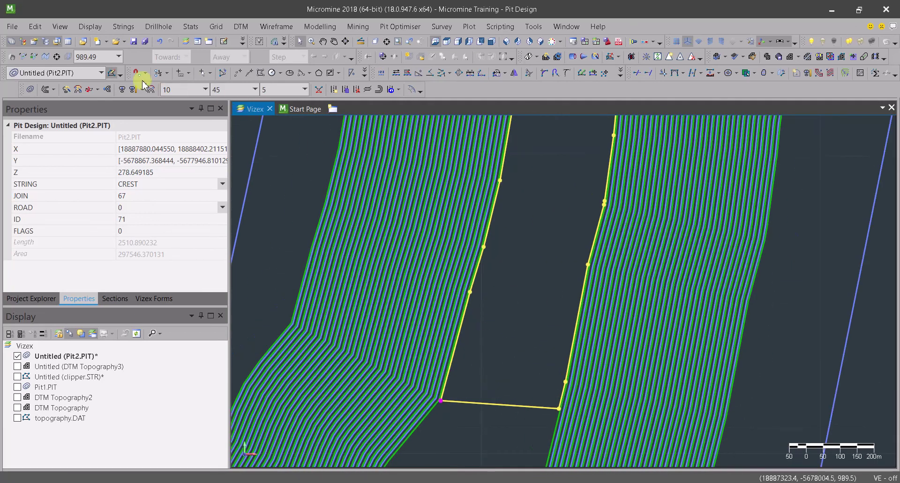
{"action": "left_click", "coordinate": [108, 90]}
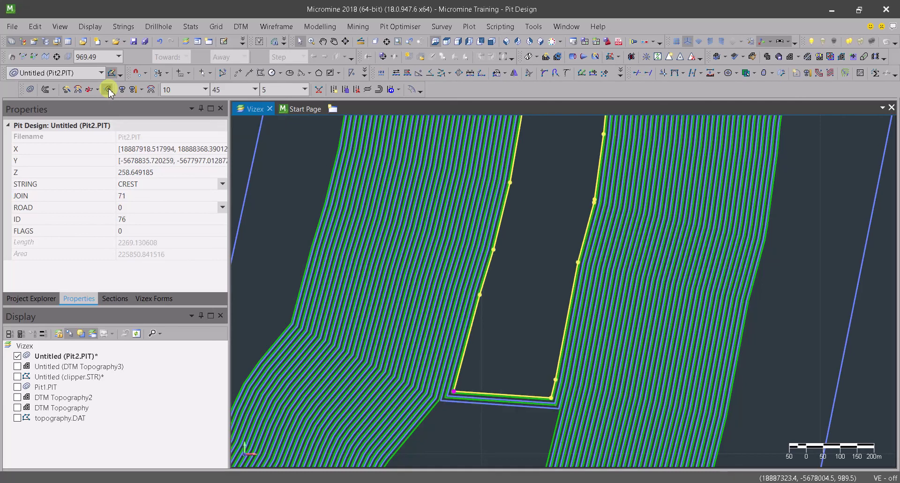
Orbit into an oblique 3D view and box-select all 73 pit strings.
{"action": "scroll", "coordinate": [528, 308], "scroll_direction": "down", "scroll_amount": 12}
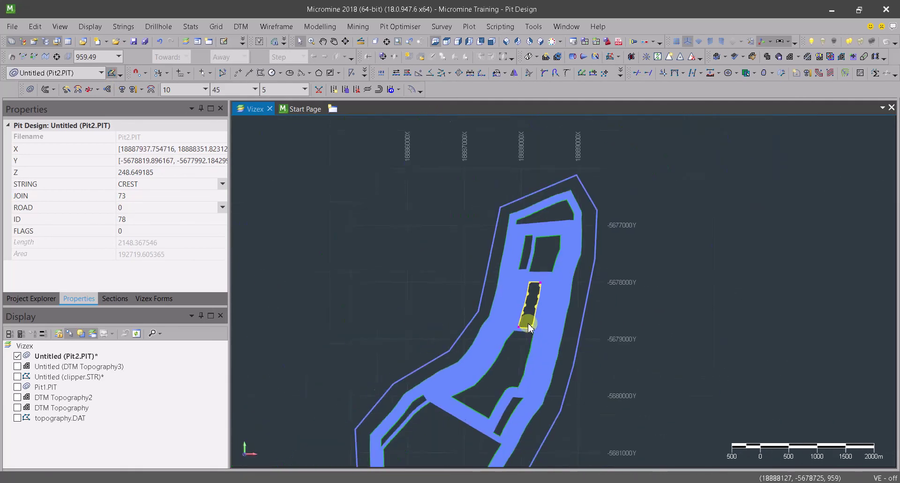
{"action": "scroll", "coordinate": [516, 397], "scroll_direction": "up", "scroll_amount": 8}
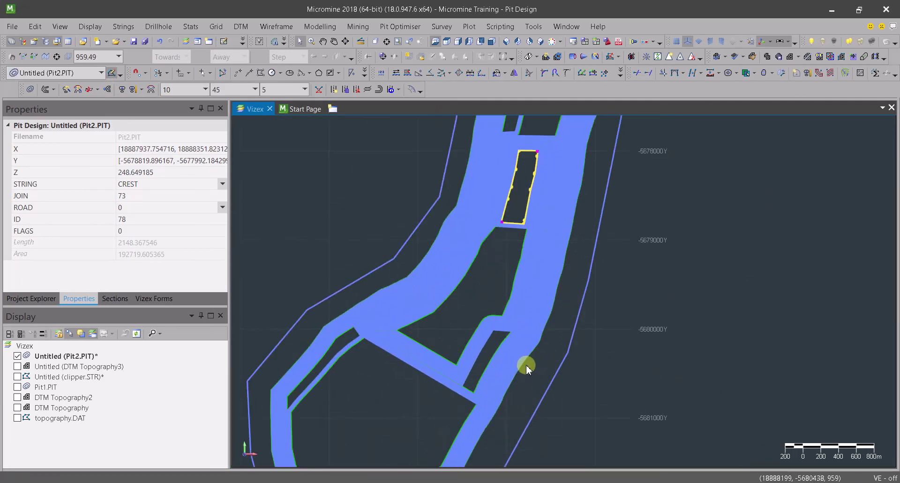
{"action": "left_click_drag", "start_coordinate": [556, 435], "coordinate": [554, 312]}
{"action": "scroll", "coordinate": [600, 344], "scroll_direction": "down", "scroll_amount": 5}
{"action": "scroll", "coordinate": [573, 320], "scroll_direction": "up", "scroll_amount": 3}
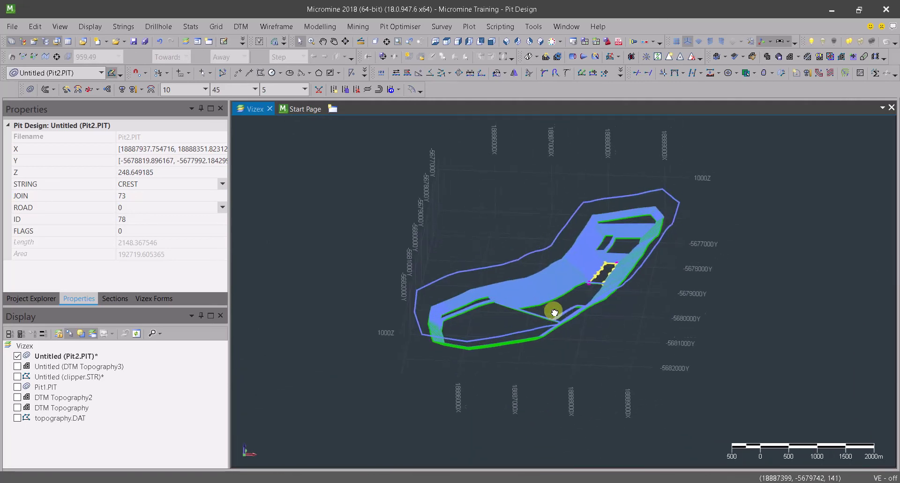
{"action": "left_click_drag", "start_coordinate": [414, 208], "coordinate": [481, 244]}
{"action": "scroll", "coordinate": [481, 244], "scroll_direction": "down", "scroll_amount": 3}
{"action": "left_click_drag", "start_coordinate": [343, 166], "coordinate": [630, 322]}
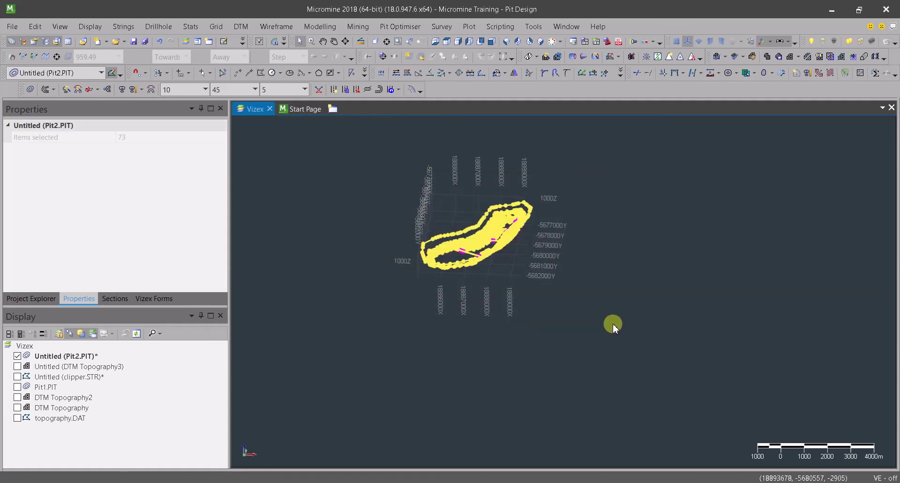
Create a Pit-type DTM wireframe named Pit2 from the selected pit strings.
{"action": "left_click", "coordinate": [276, 26]}
{"action": "mouse_move", "coordinate": [291, 53]}
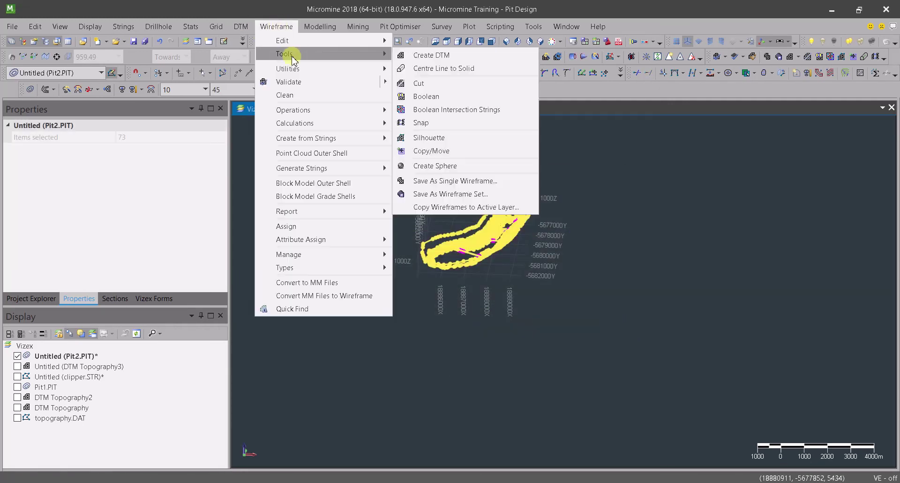
{"action": "left_click", "coordinate": [444, 57]}
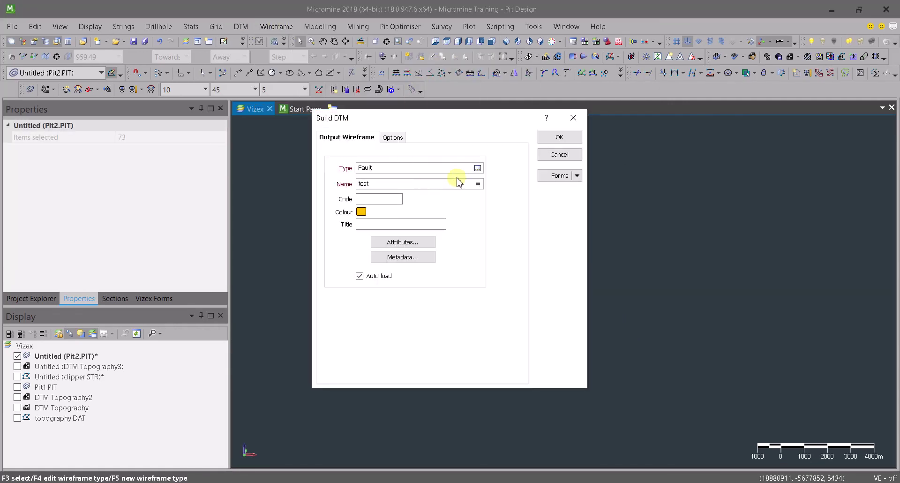
{"action": "double_click", "coordinate": [455, 174]}
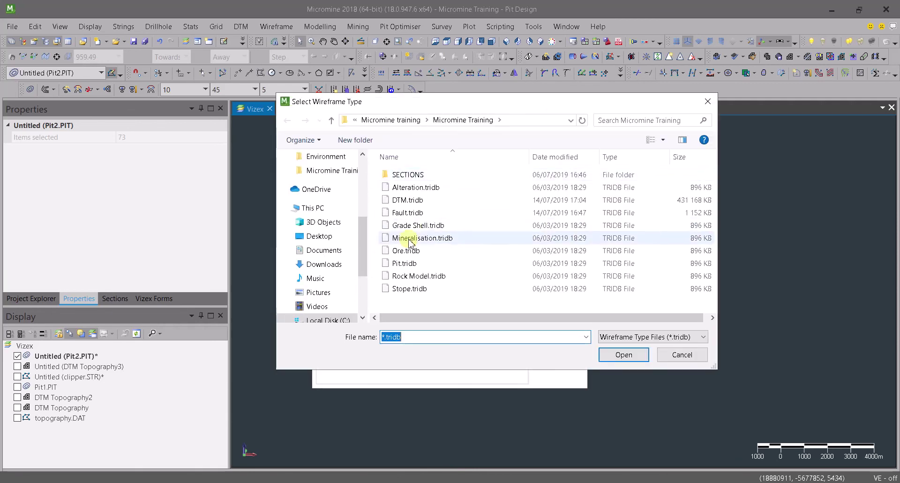
{"action": "double_click", "coordinate": [403, 263]}
{"action": "double_click", "coordinate": [394, 183]}
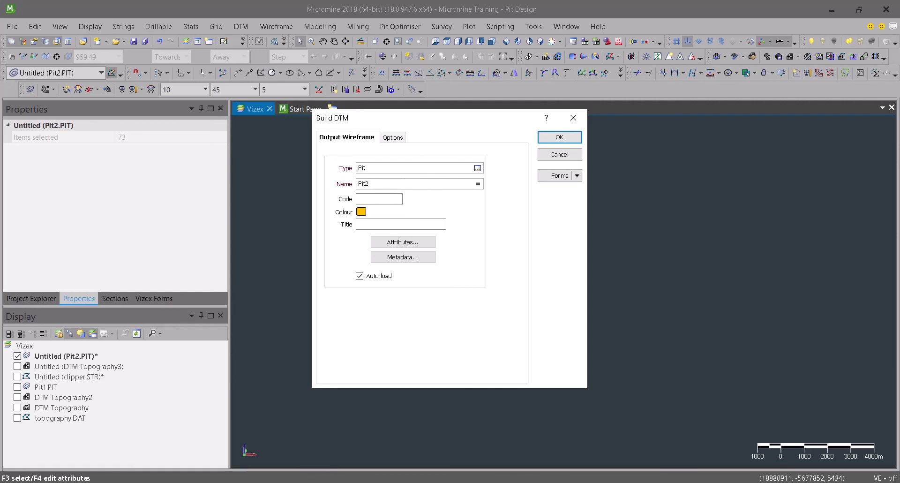
{"action": "left_click", "coordinate": [560, 137]}
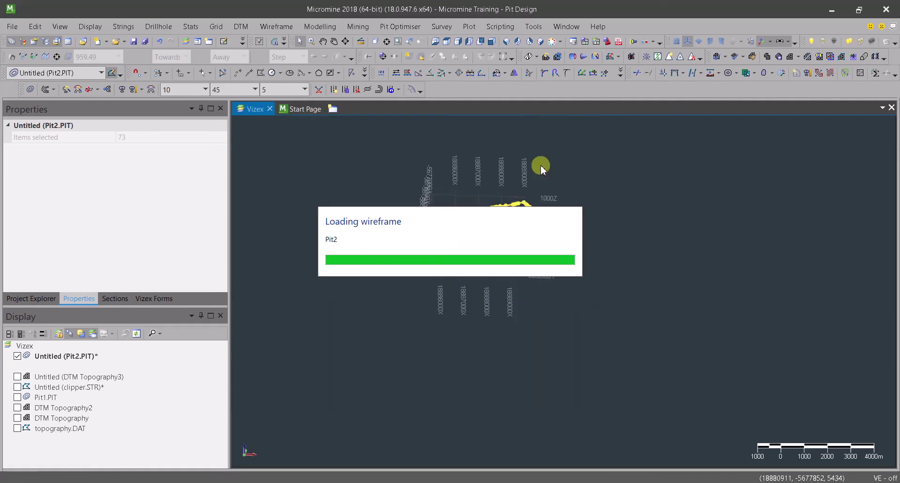
Zoom in on the Pit2 shell, then remove the Pit Pit2 layer from the display.
{"action": "scroll", "coordinate": [496, 245], "scroll_direction": "up", "scroll_amount": 5}
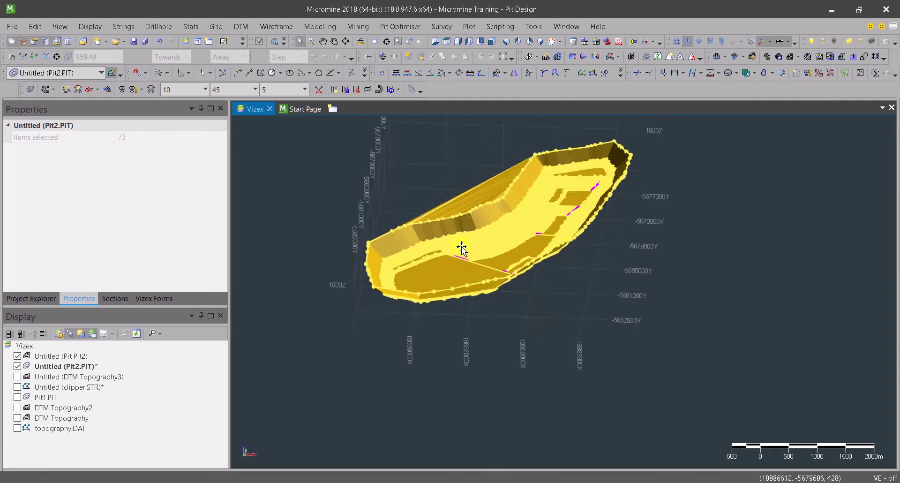
{"action": "scroll", "coordinate": [457, 241], "scroll_direction": "up", "scroll_amount": 5}
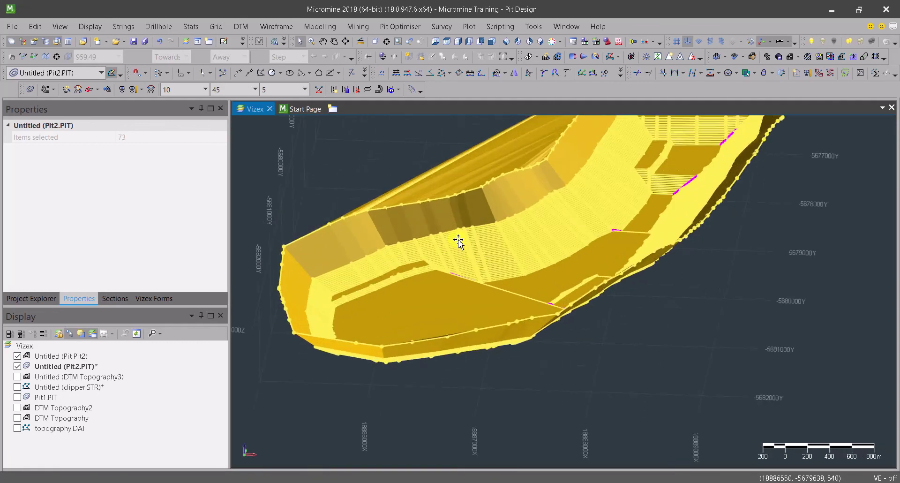
{"action": "scroll", "coordinate": [457, 238], "scroll_direction": "down", "scroll_amount": 5}
{"action": "scroll", "coordinate": [434, 203], "scroll_direction": "up", "scroll_amount": 8}
{"action": "scroll", "coordinate": [434, 206], "scroll_direction": "down", "scroll_amount": 8}
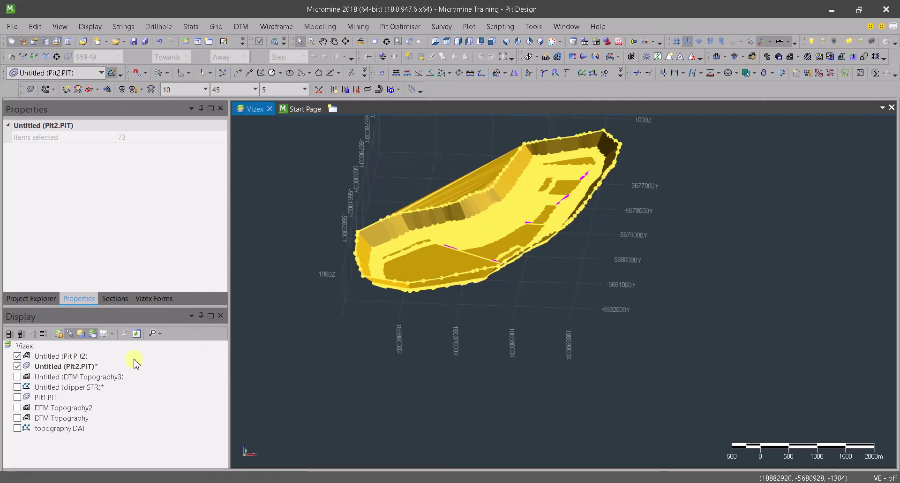
{"action": "right_click", "coordinate": [74, 356]}
{"action": "left_click", "coordinate": [89, 295]}
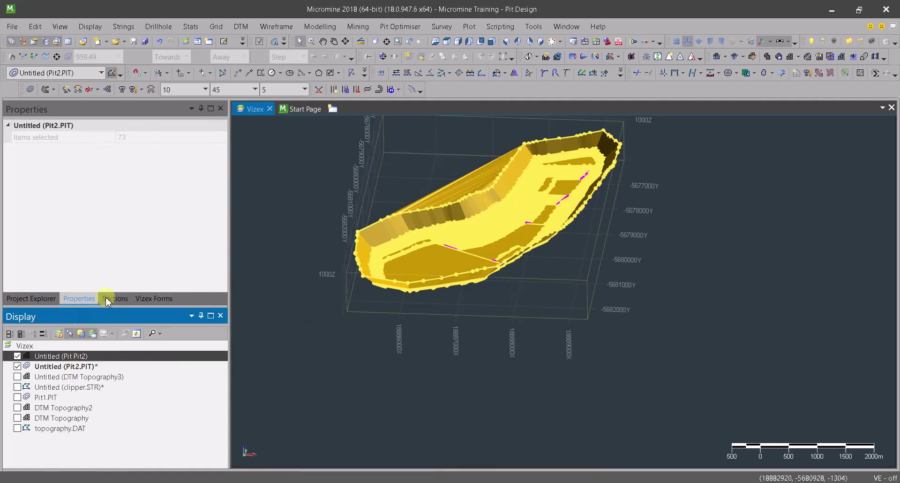
{"action": "left_click", "coordinate": [108, 298]}
{"action": "left_click_drag", "start_coordinate": [363, 336], "coordinate": [478, 363]}
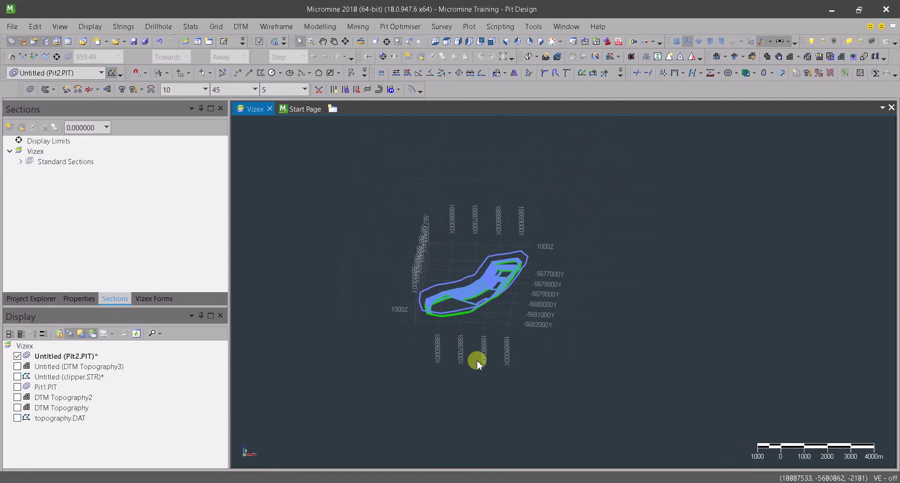
Rebuild the Pit2 DTM with Trim Edges at minimum angle 5 and maximum length 100, overwriting it.
{"action": "left_click", "coordinate": [292, 30]}
{"action": "mouse_move", "coordinate": [286, 53]}
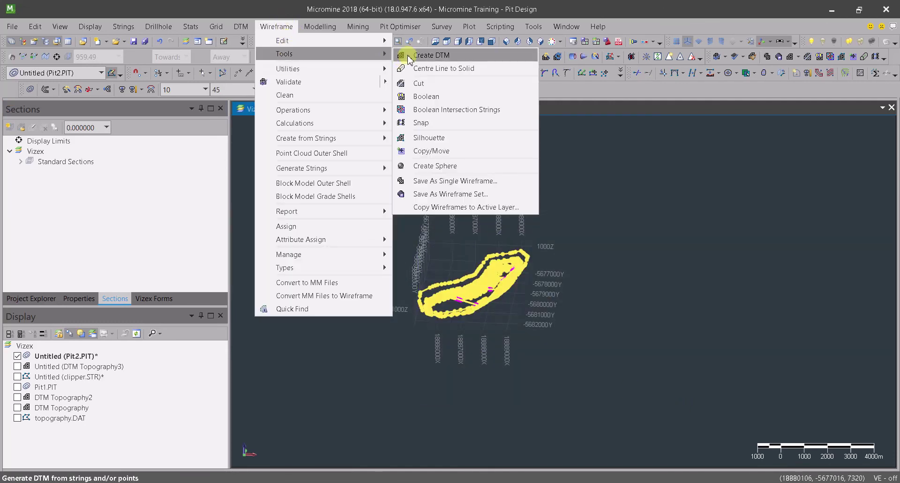
{"action": "left_click", "coordinate": [409, 56]}
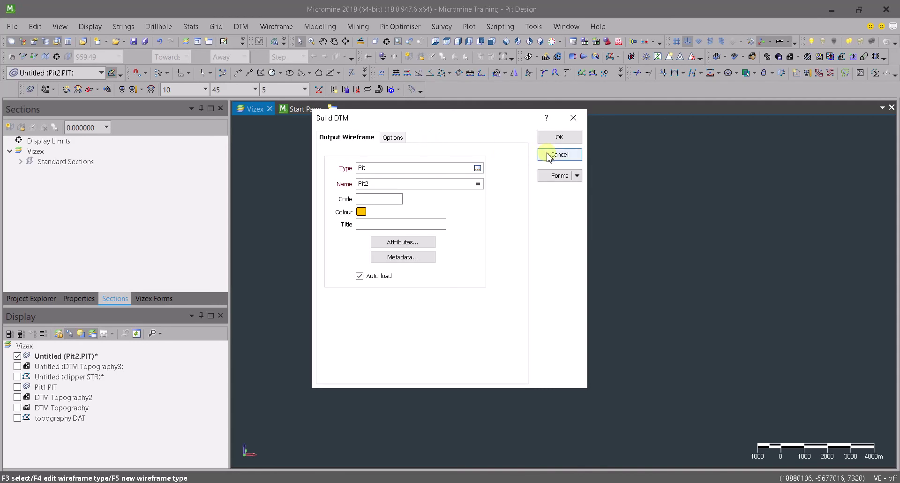
{"action": "left_click", "coordinate": [392, 138]}
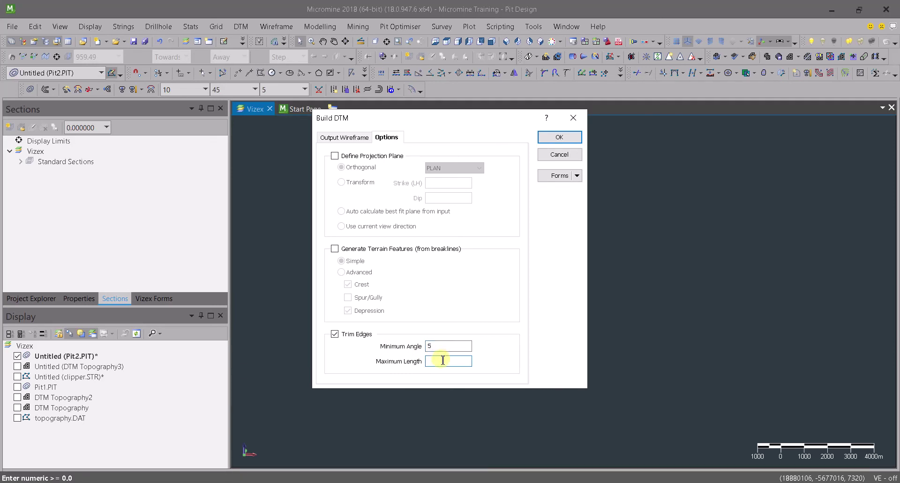
{"action": "left_click", "coordinate": [545, 141]}
{"action": "left_click", "coordinate": [443, 283]}
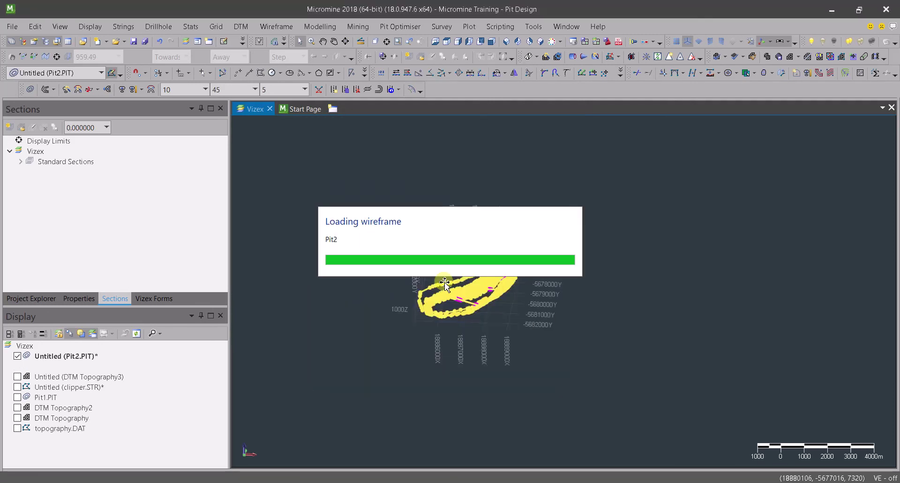
Clear the selection and hide the Untitled (Pit2.PIT) design strings, leaving the yellow Pit2 wireframe.
{"action": "scroll", "coordinate": [445, 297], "scroll_direction": "up", "scroll_amount": 2}
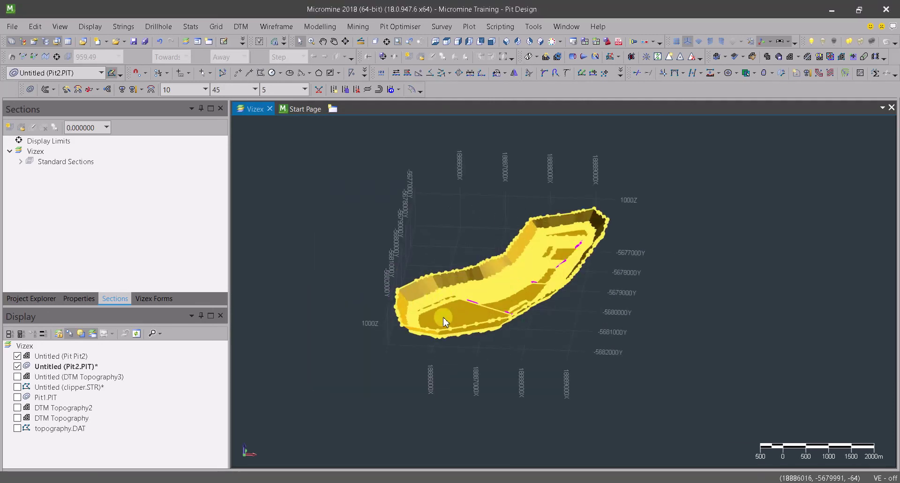
{"action": "left_click", "coordinate": [382, 355]}
{"action": "scroll", "coordinate": [409, 339], "scroll_direction": "up", "scroll_amount": 2}
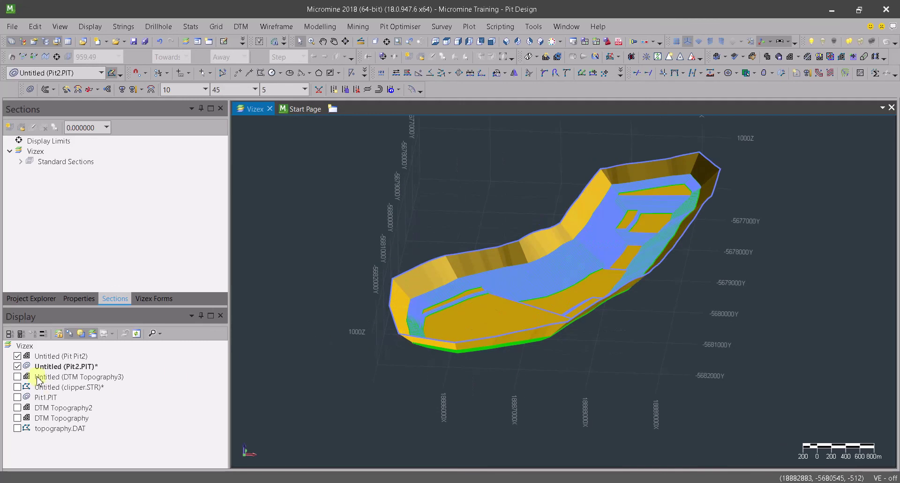
{"action": "left_click", "coordinate": [18, 367]}
Orbit and zoom out to view the whole Pit2 wireframe's stepped bench walls from the side.
{"action": "scroll", "coordinate": [421, 318], "scroll_direction": "up", "scroll_amount": 2}
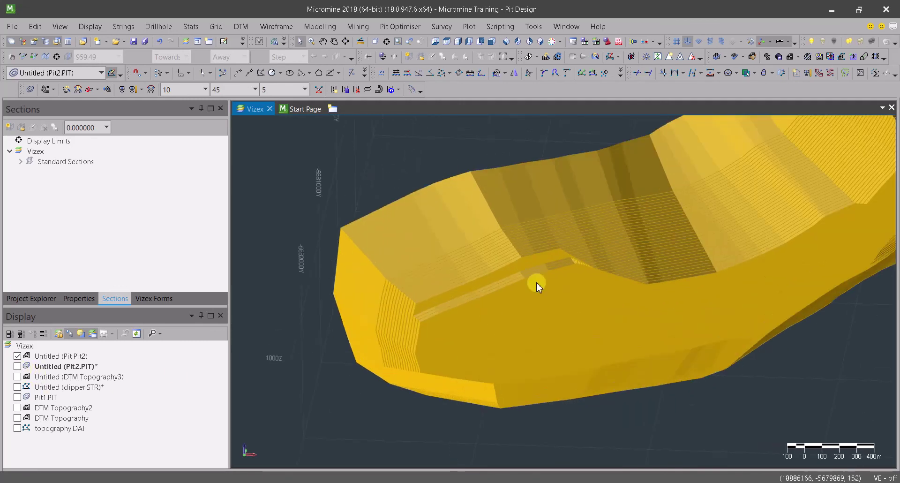
{"action": "scroll", "coordinate": [576, 279], "scroll_direction": "down", "scroll_amount": 2}
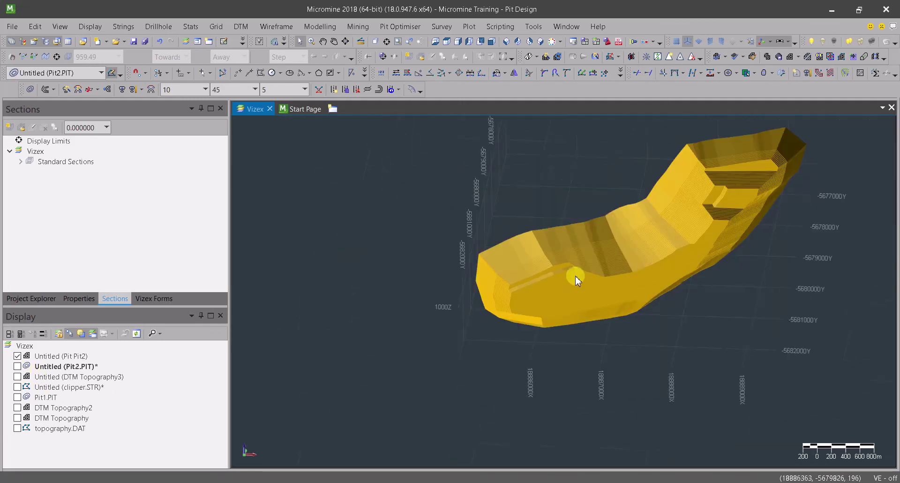
{"action": "left_click_drag", "start_coordinate": [576, 281], "coordinate": [293, 361]}
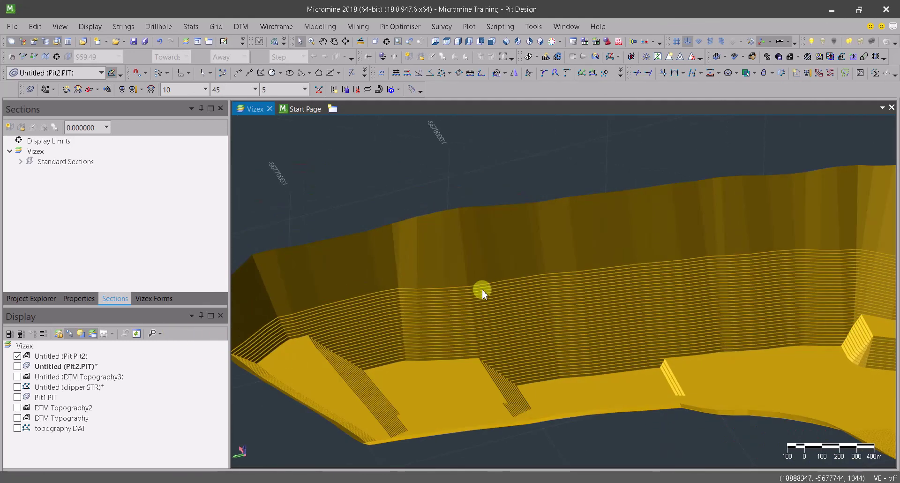
{"action": "left_click_drag", "start_coordinate": [485, 279], "coordinate": [634, 347]}
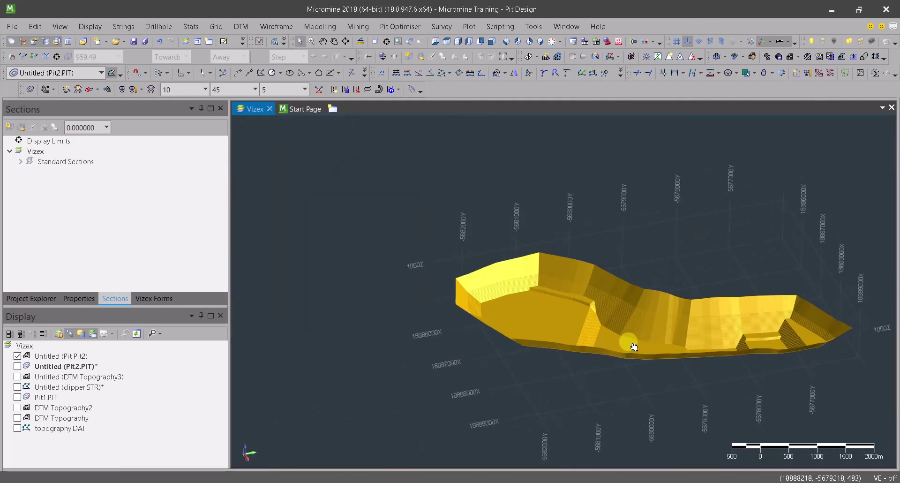